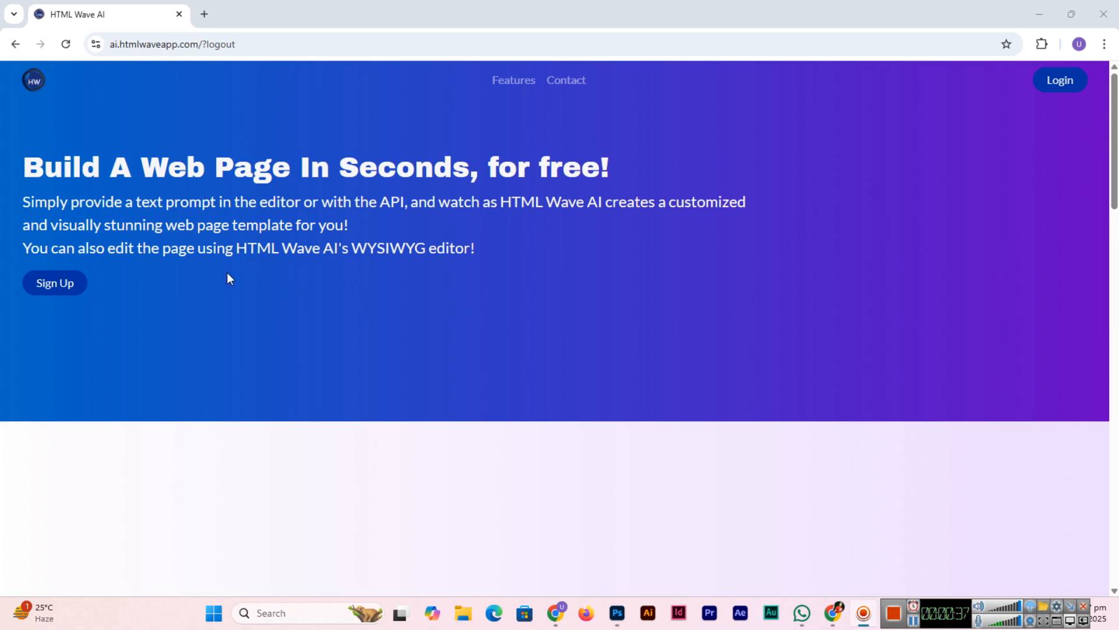
Step: Open the Sign Up registration form from the HTML Wave AI home page
left_click(62, 289)
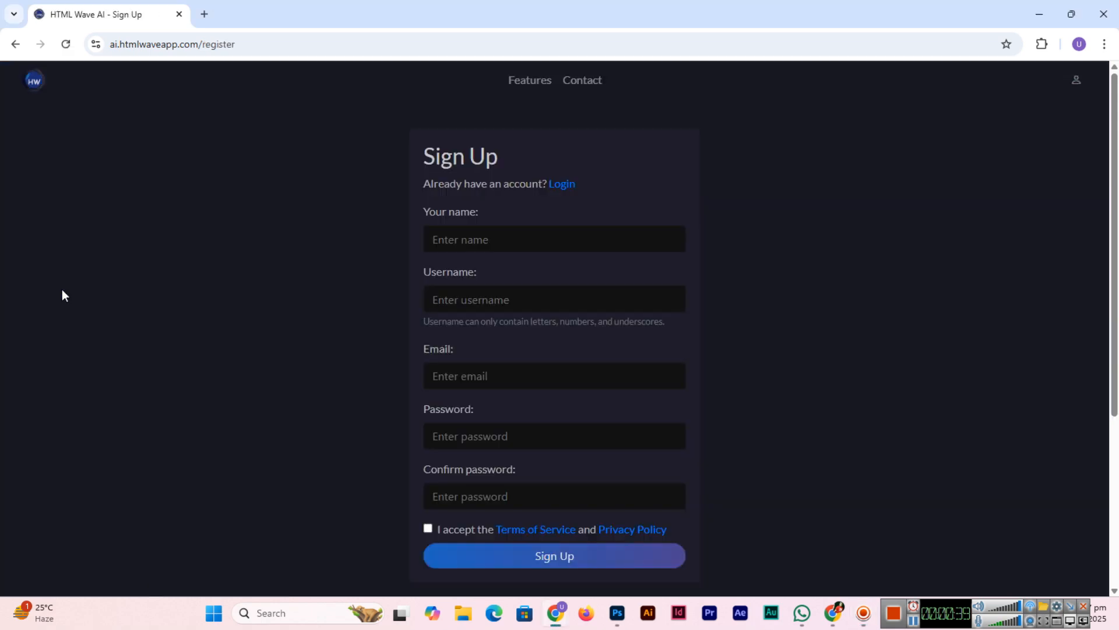
Step: Enter the full name, a username and the autofilled e-mail address in the sign-up form
left_click(610, 242)
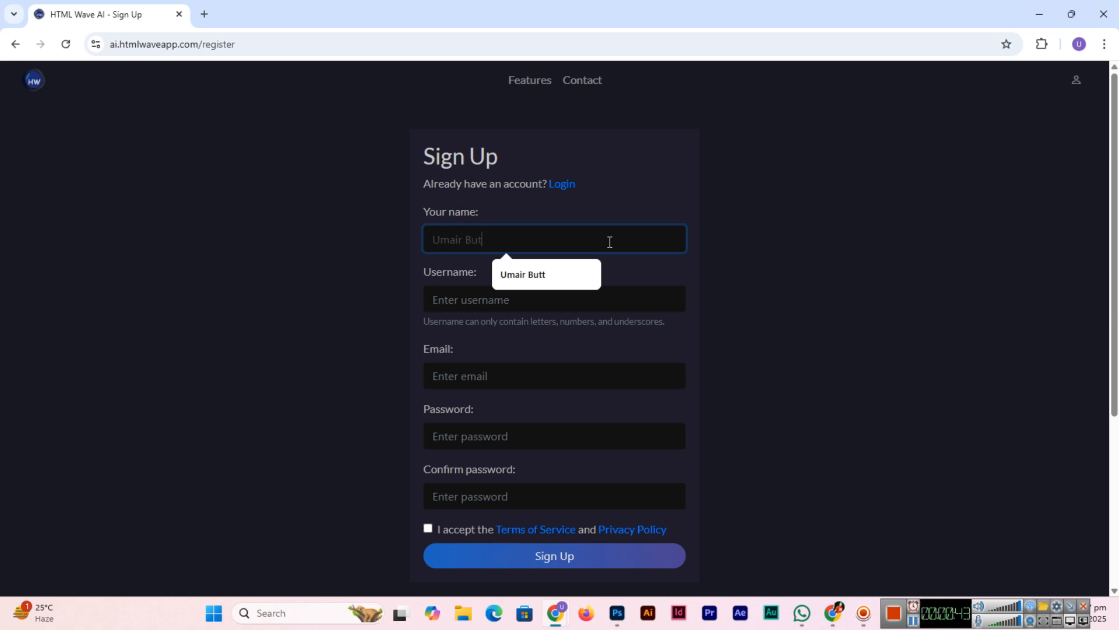
key("Tab")
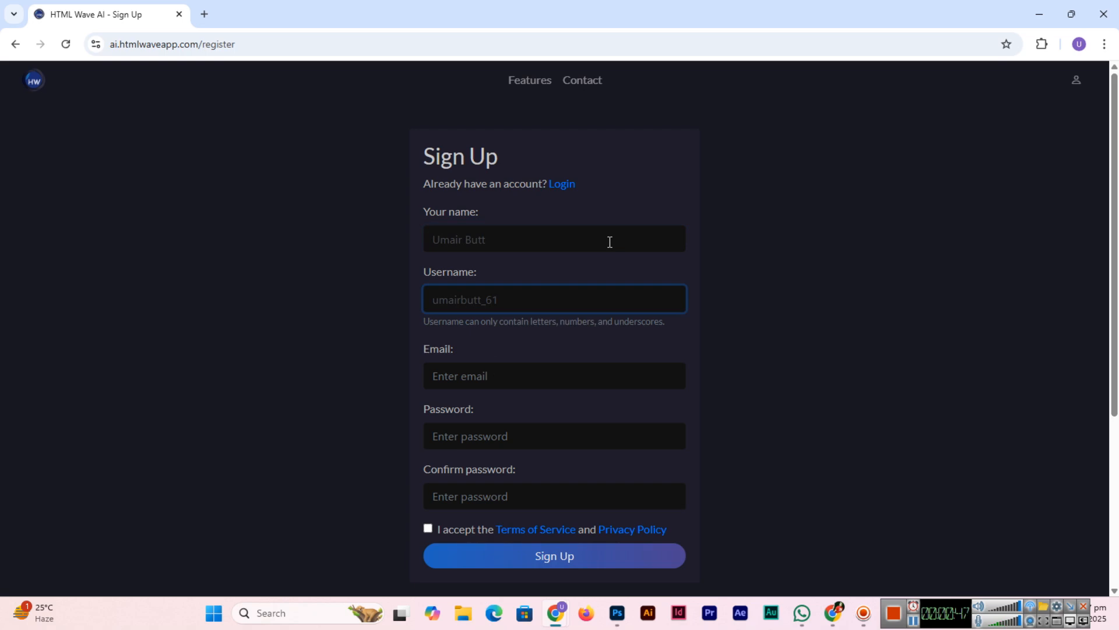
key("Tab")
type("umairbu")
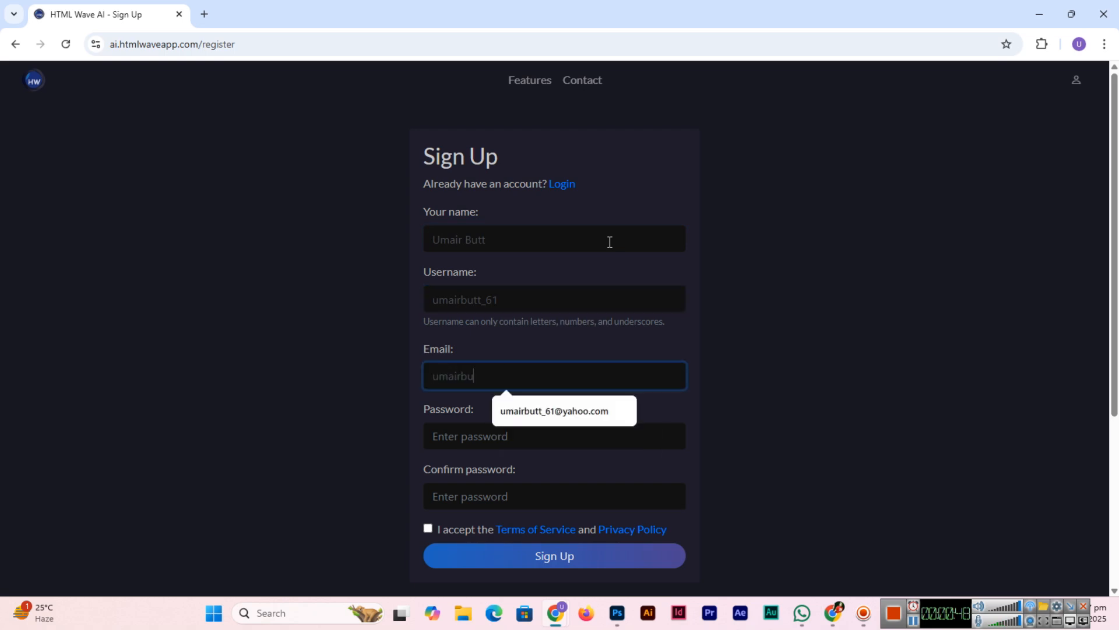
key("Down")
key("Return")
Step: Enter and confirm the account password, accept the terms, register, and go to the generator
key("Tab")
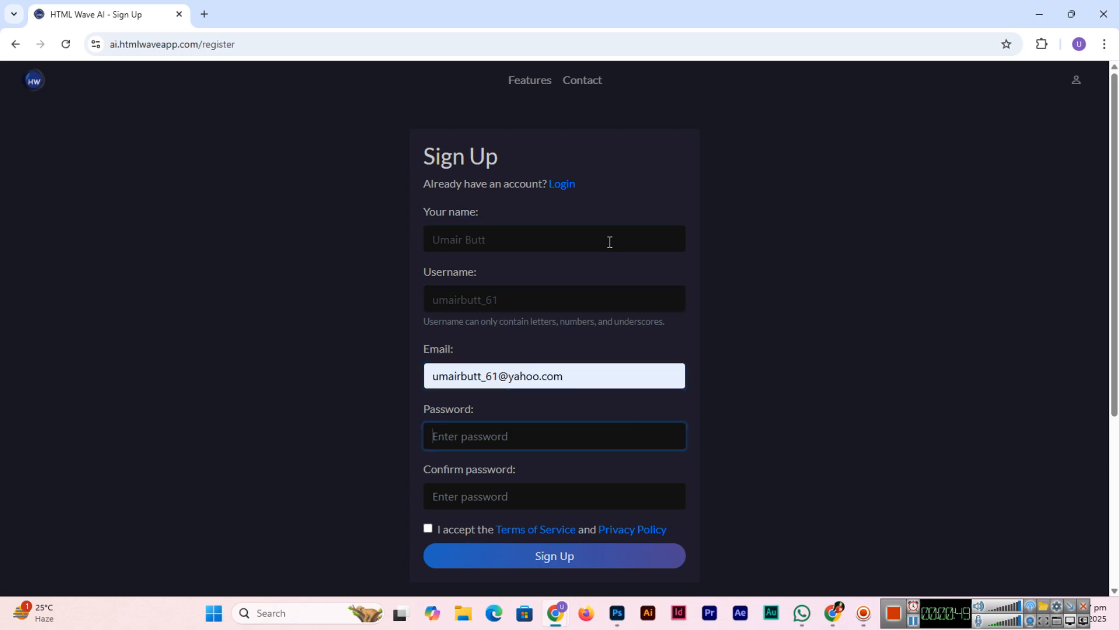
type("1234567890")
key("Tab")
type("1234567890")
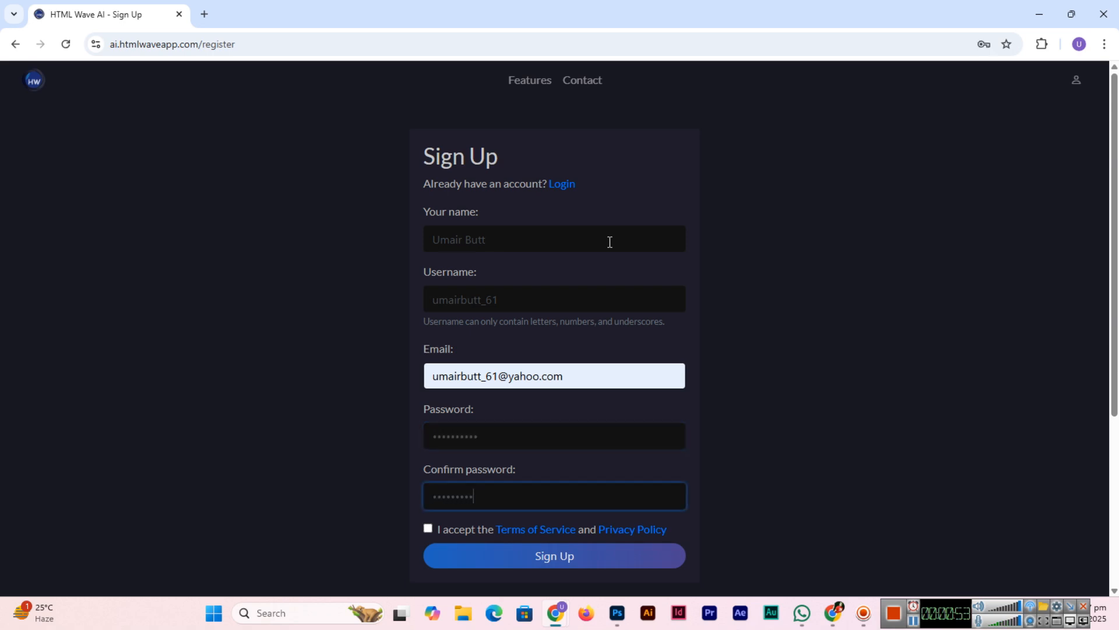
left_click(429, 528)
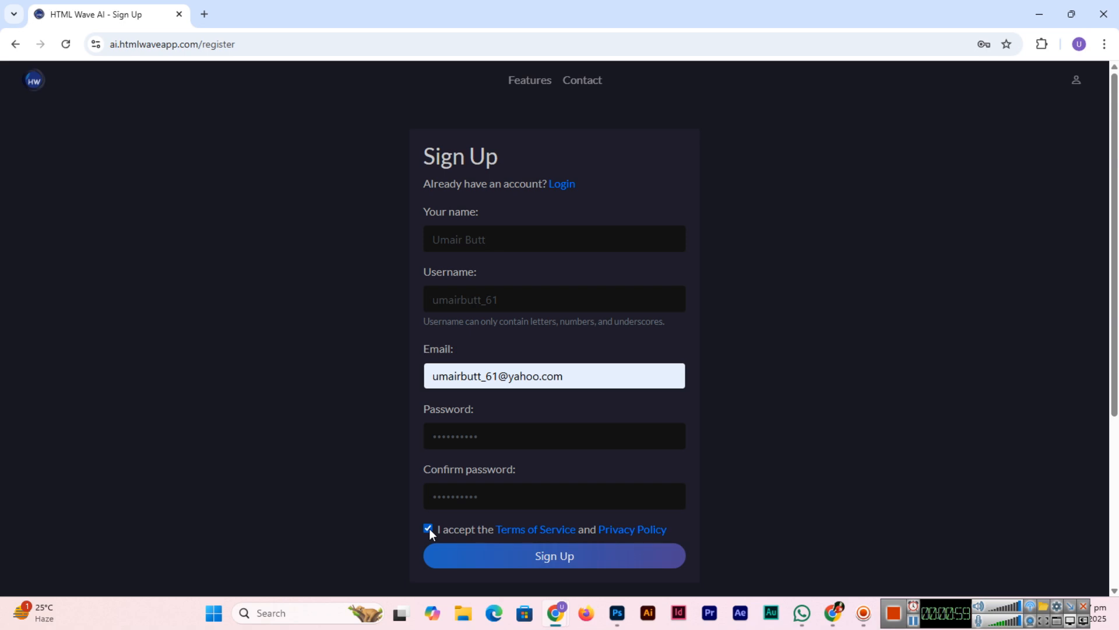
left_click(580, 558)
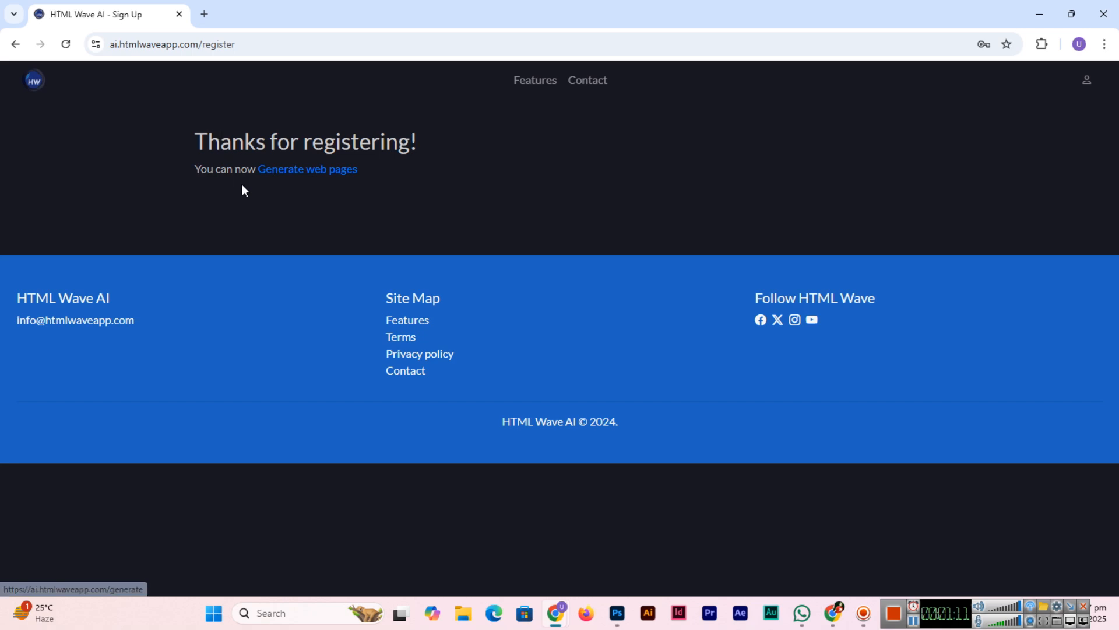
left_click(311, 169)
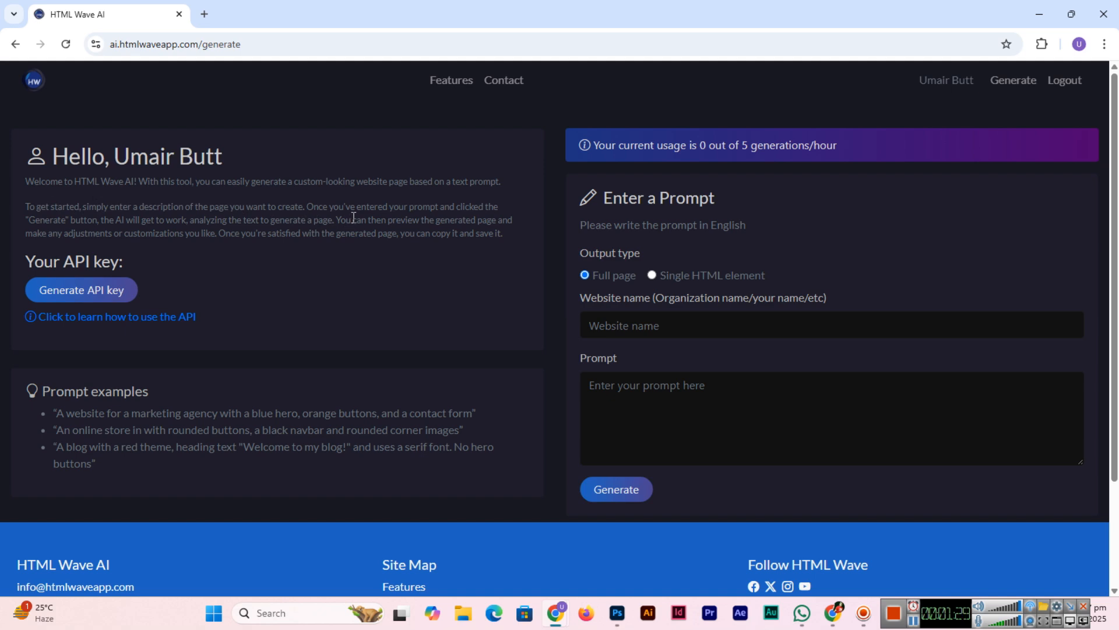
Step: Enter 'Butt I.T Solutions' as the website name in the page generator
left_click(699, 432)
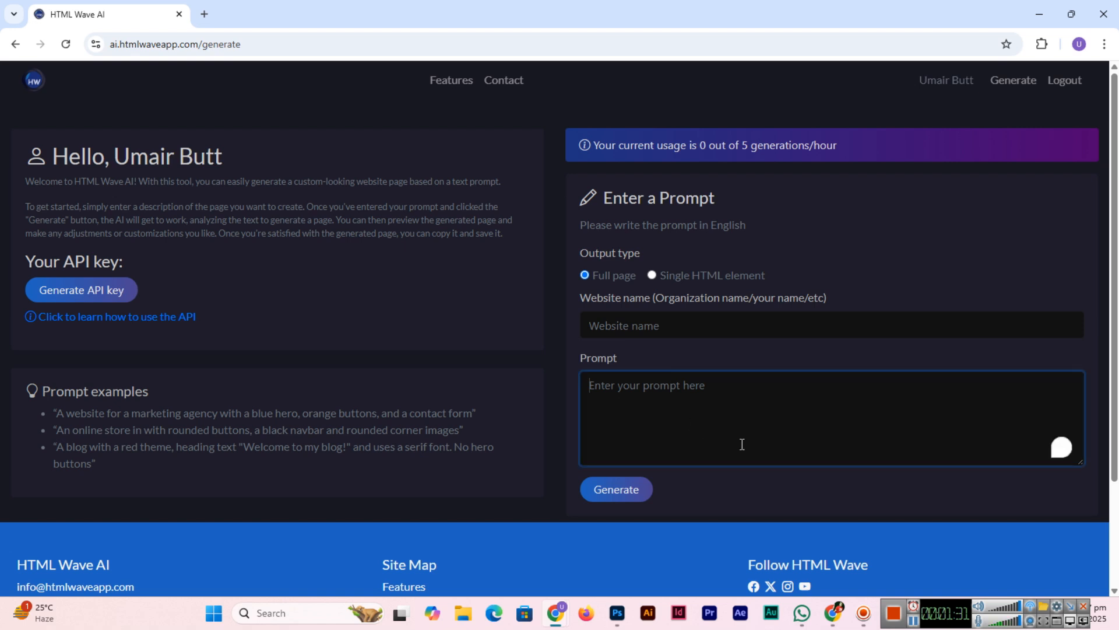
left_click(685, 331)
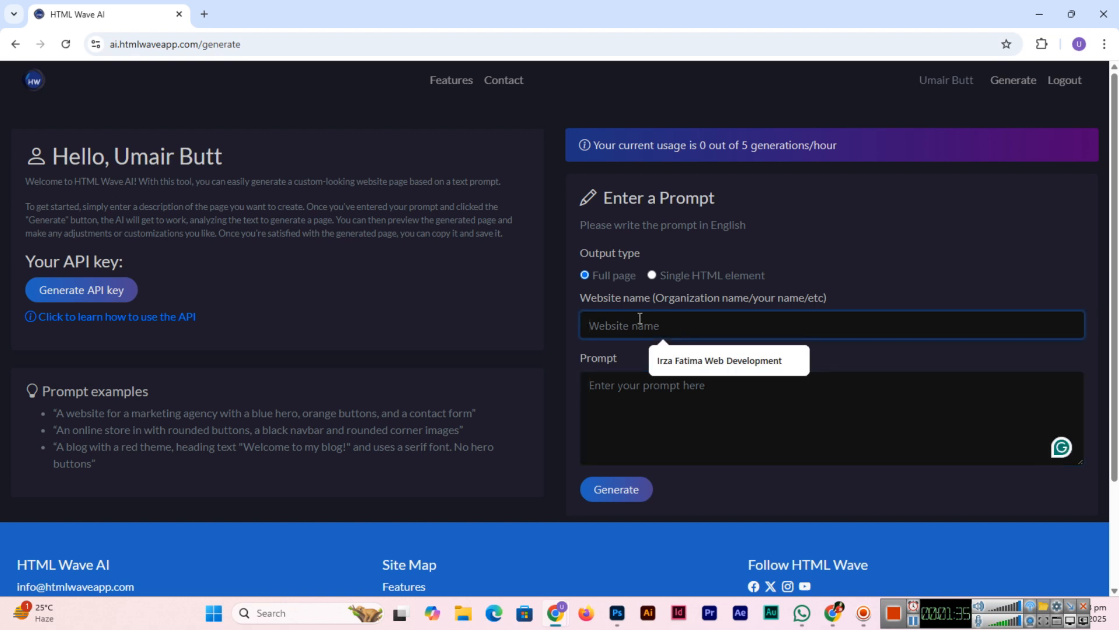
type("Butt ")
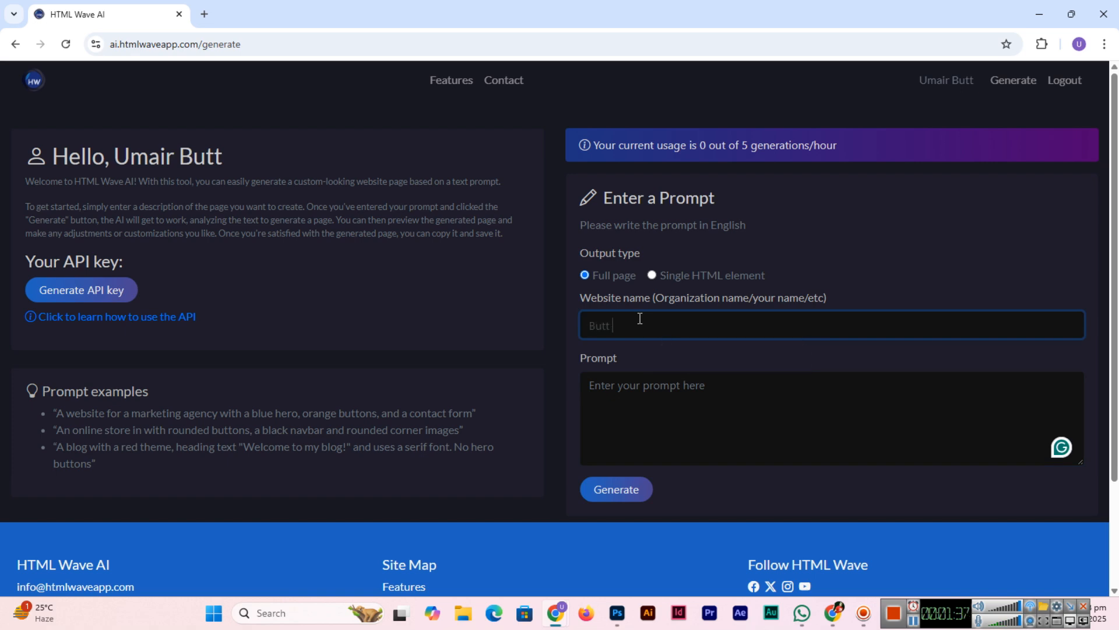
type("I.T Solutions")
left_click(679, 408)
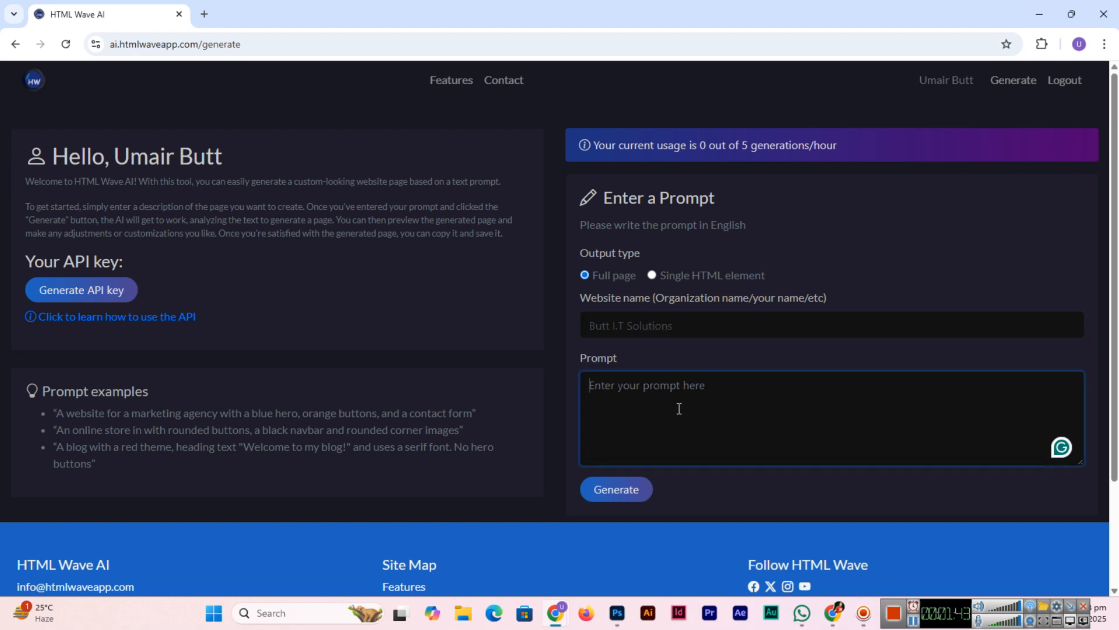
Step: Generate a page from the prompt describing a marketing agency with yellow hero, blue buttons, contact form
type("A webs")
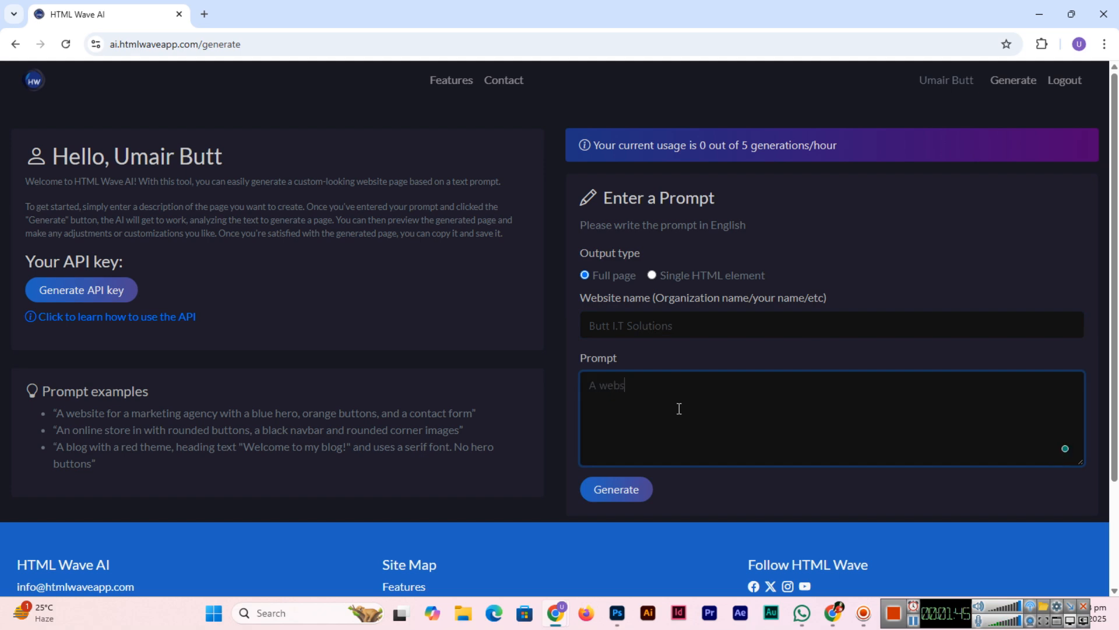
type("ite for a digital media marketin")
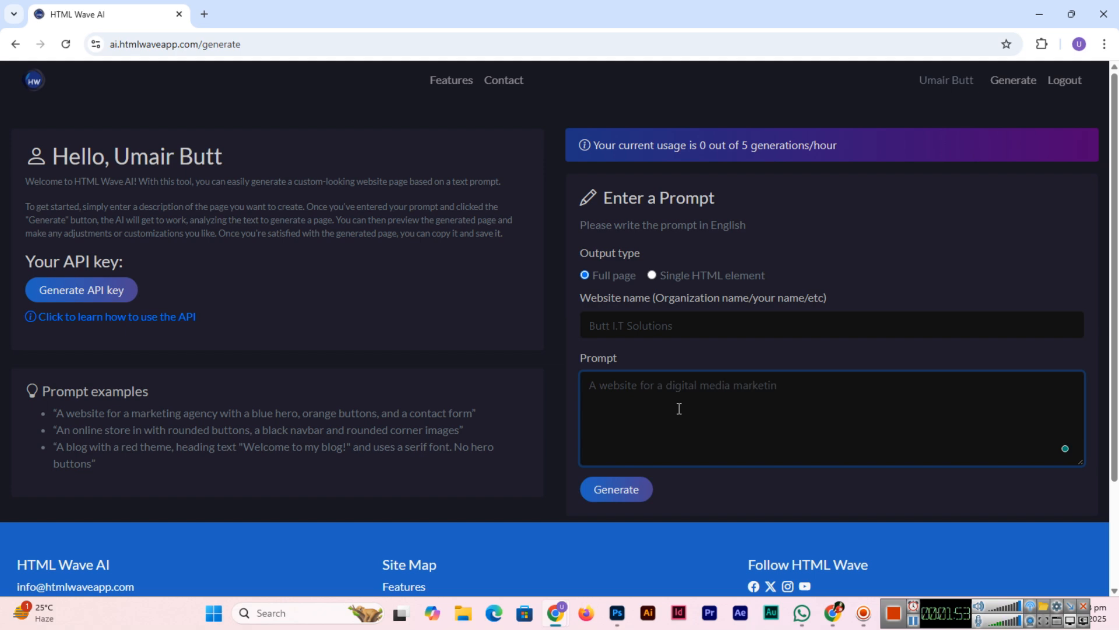
type("g agency with a")
type(" gold he")
key("BackSpace")
key("BackSpace")
key("BackSpace")
key("BackSpace")
key("BackSpace")
key("BackSpace")
key("BackSpace")
type("yellow hero, ")
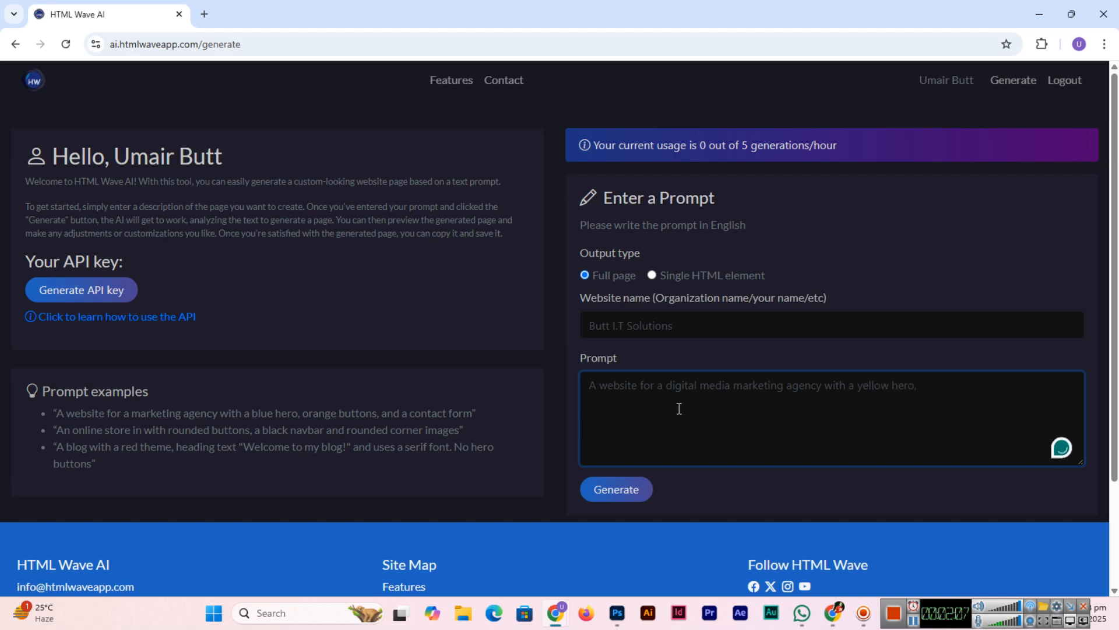
type("blue bu")
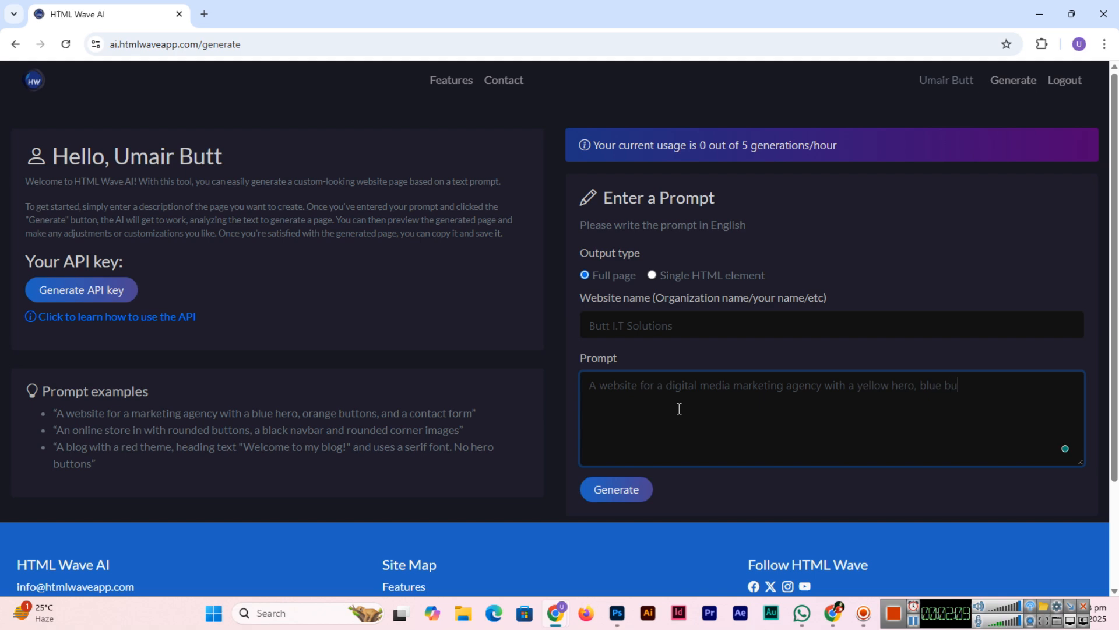
type("ttons, and a contact form")
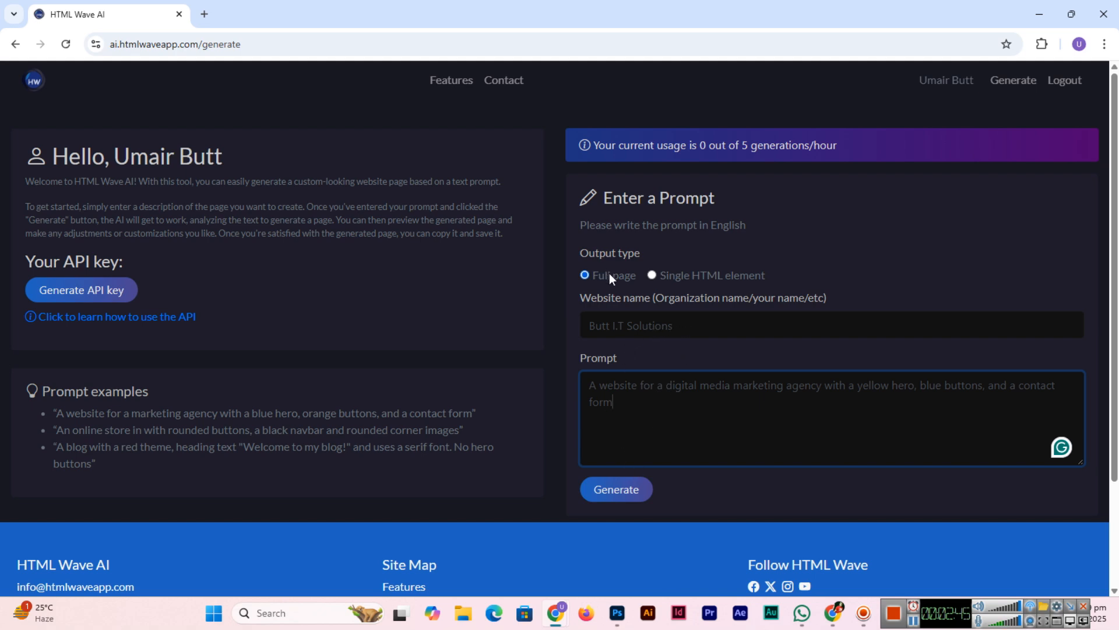
left_click(617, 490)
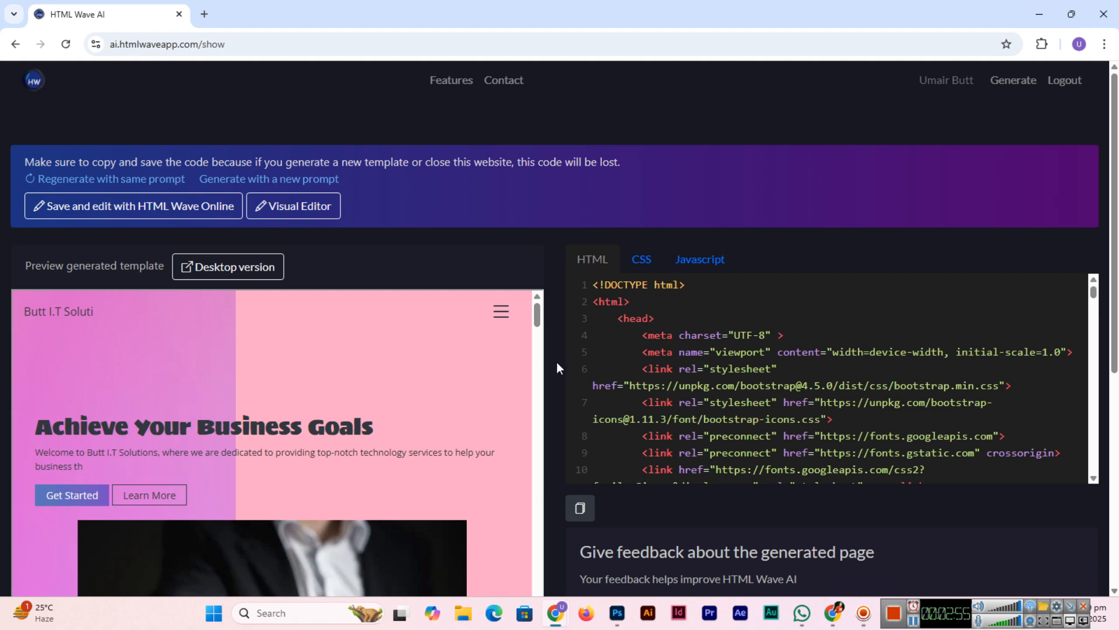
Step: Scroll the generated page preview from the hero down to the contact form and footer
scroll(469, 389, "down", 4)
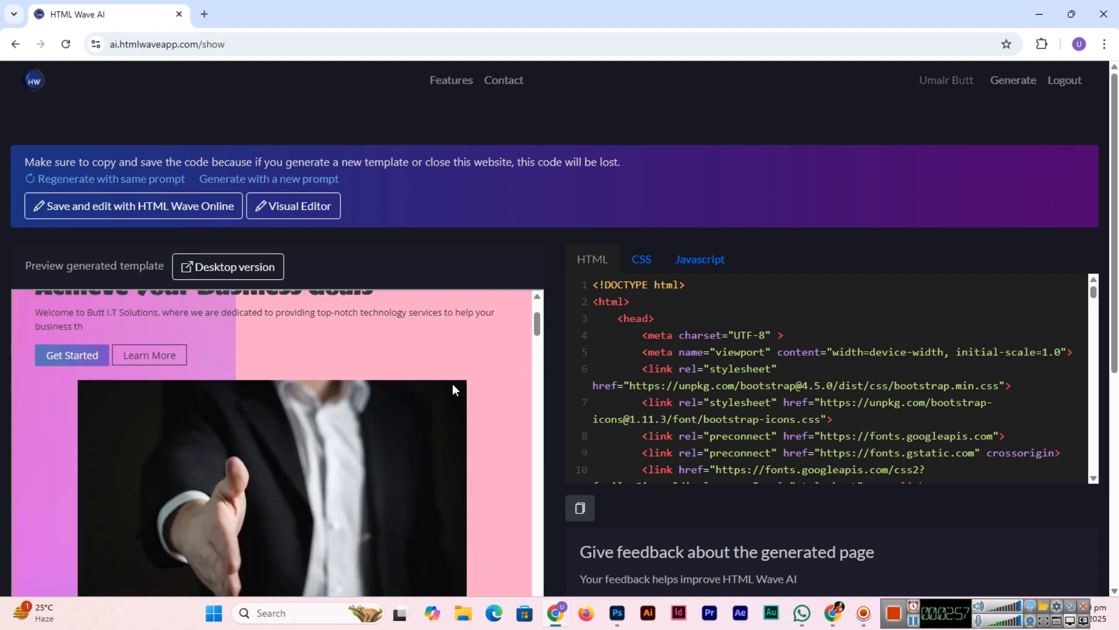
scroll(267, 447, "up", 5)
scroll(424, 431, "down", 8)
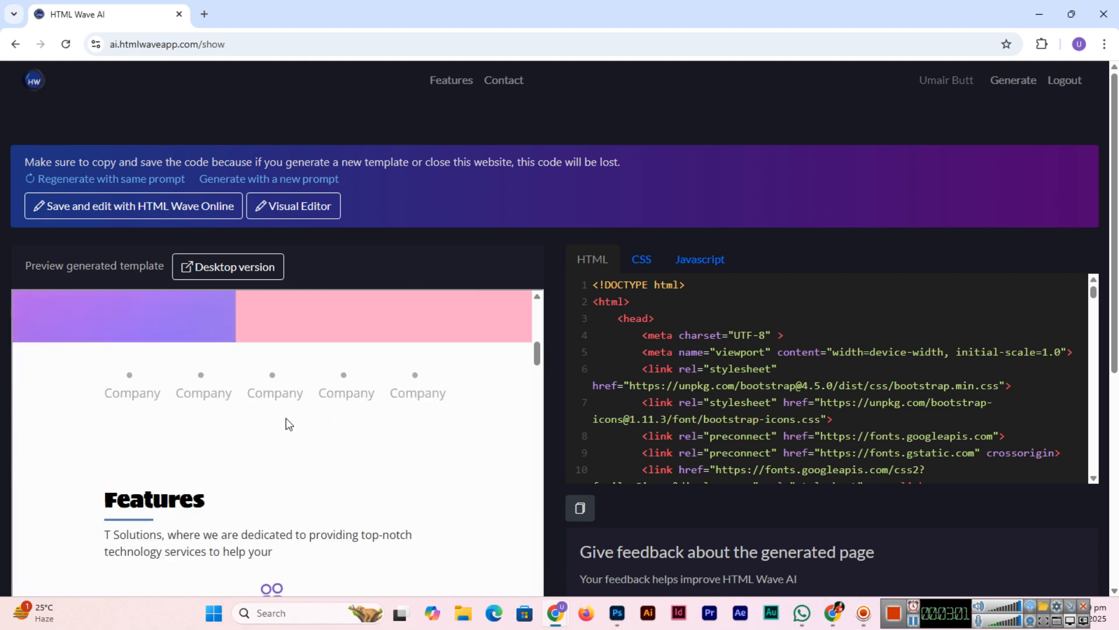
scroll(98, 372, "down", 4)
scroll(292, 393, "down", 6)
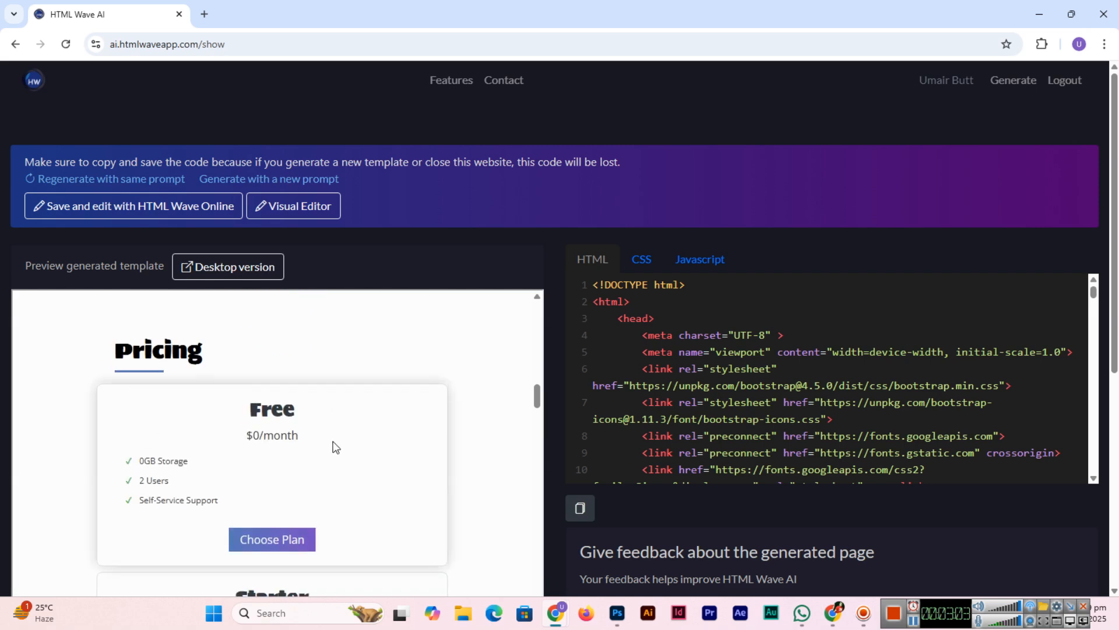
scroll(338, 425, "down", 5)
scroll(303, 459, "down", 10)
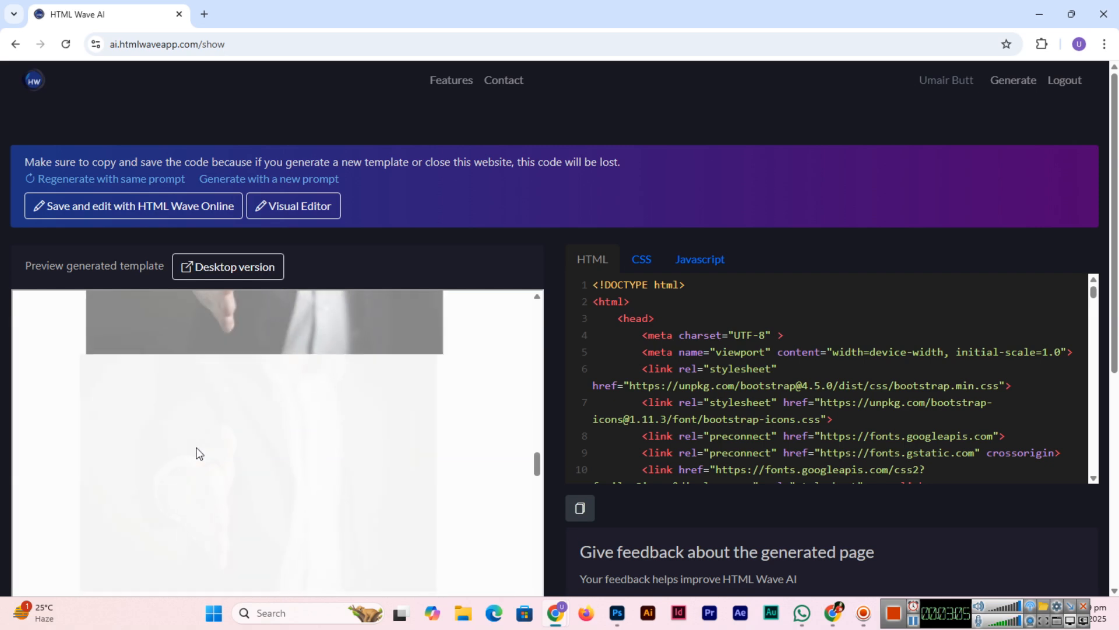
scroll(199, 447, "down", 3)
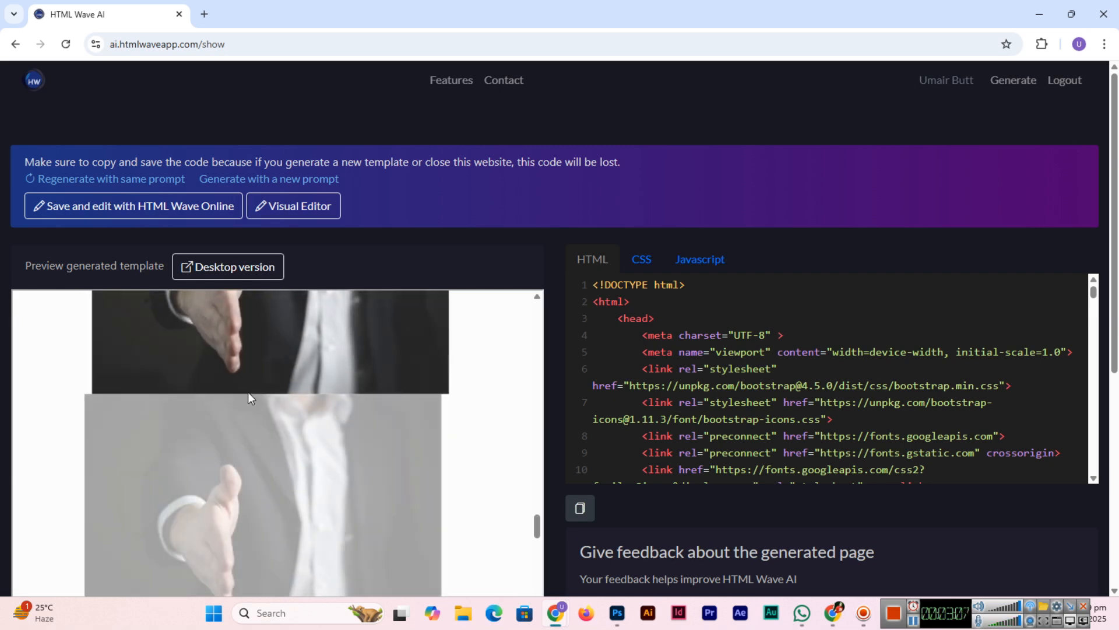
scroll(130, 415, "down", 5)
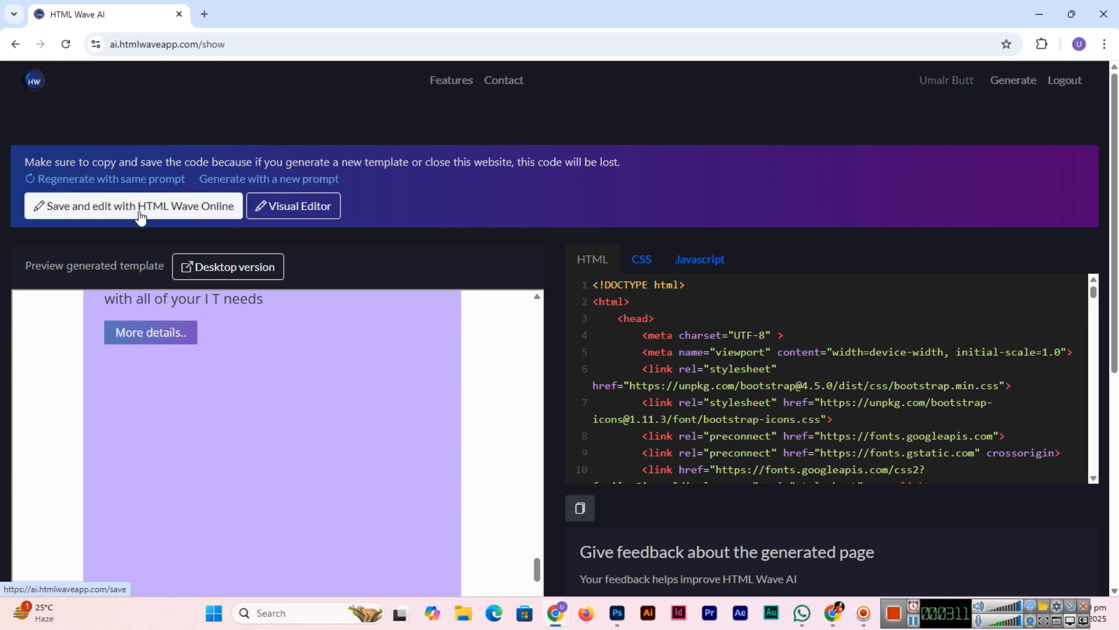
scroll(169, 470, "down", 8)
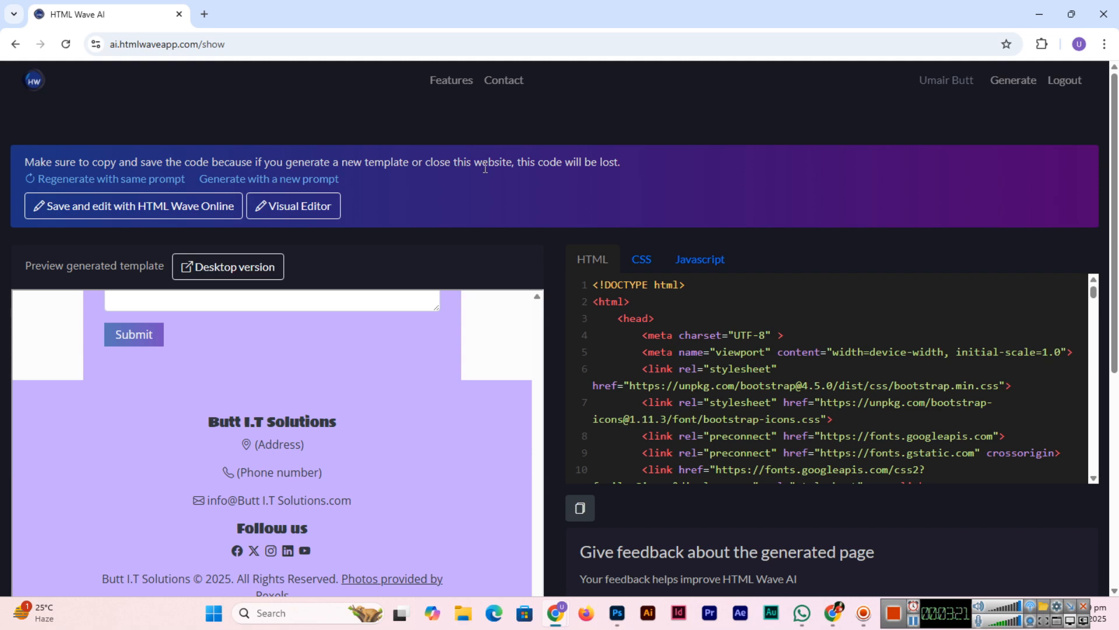
Step: Copy the generated HTML code, scroll through it, and minimize the browser
left_click(580, 508)
scroll(718, 382, "down", 1)
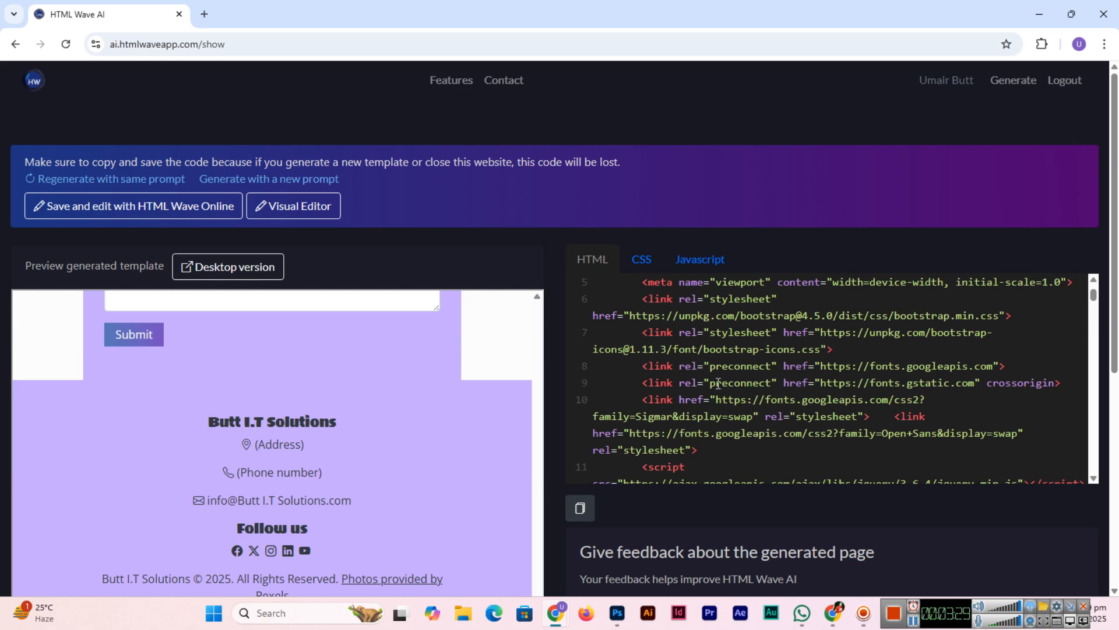
scroll(718, 383, "down", 2)
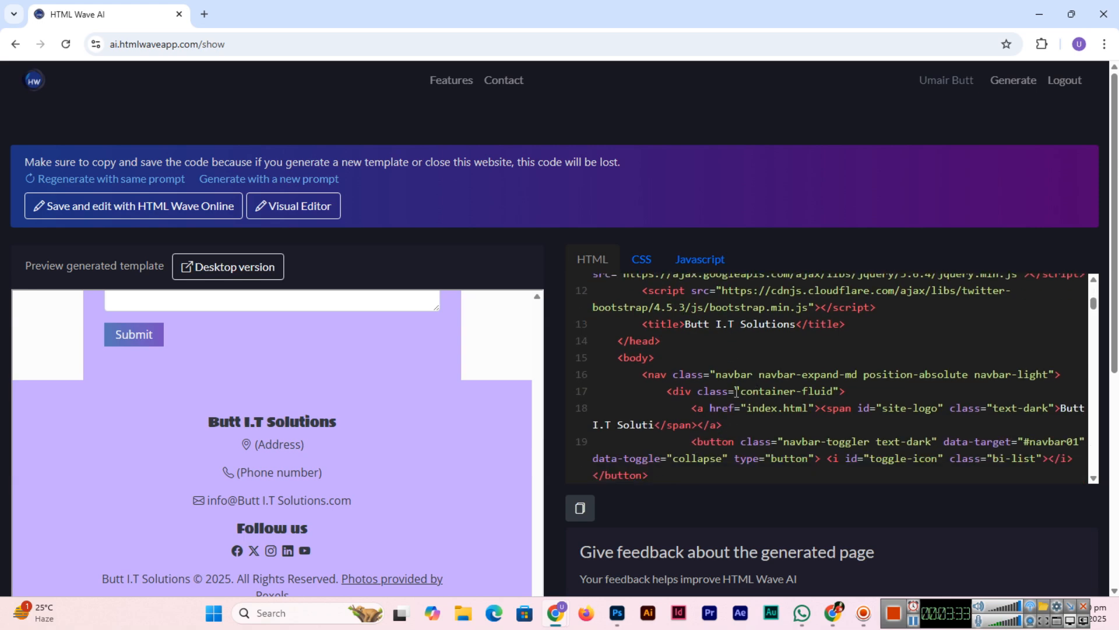
scroll(739, 392, "down", 1)
scroll(728, 392, "down", 3)
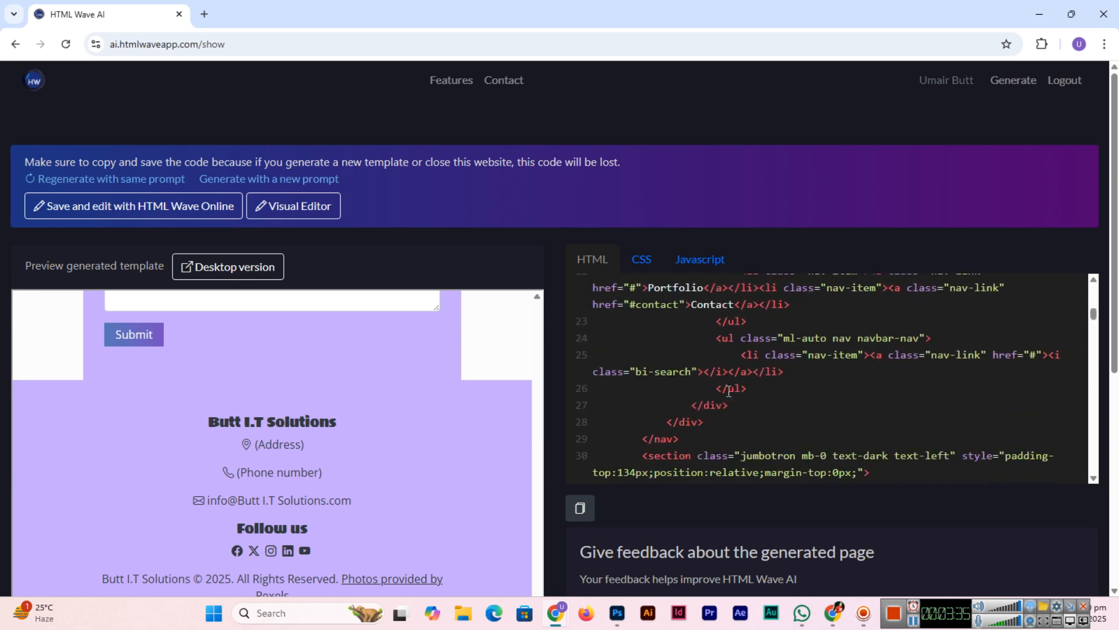
scroll(728, 390, "up", 6)
scroll(728, 391, "up", 2)
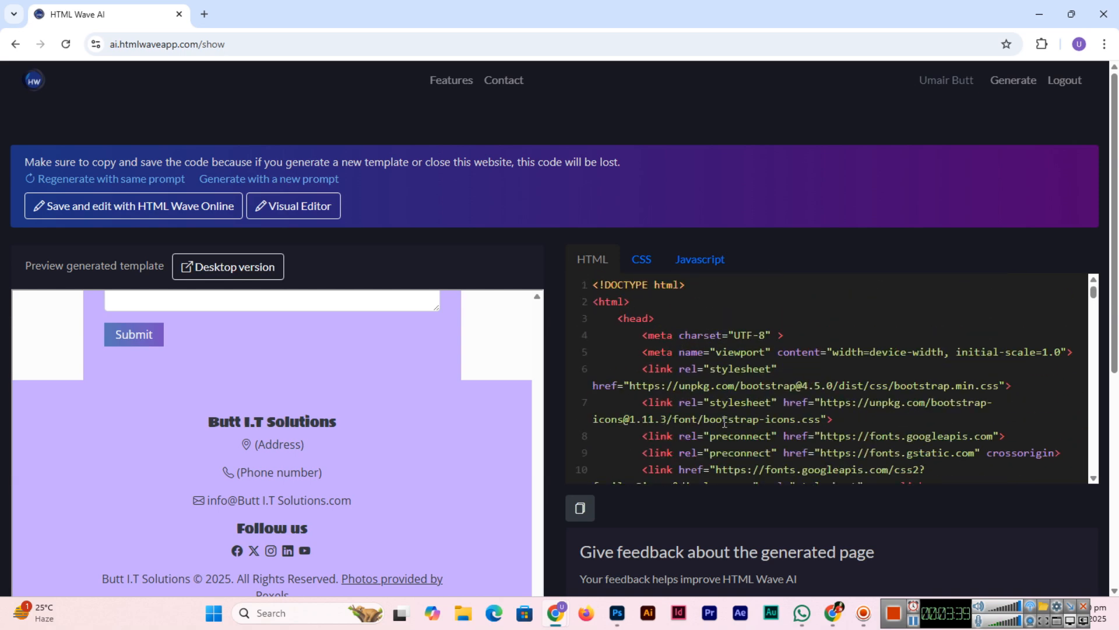
scroll(724, 422, "down", 1)
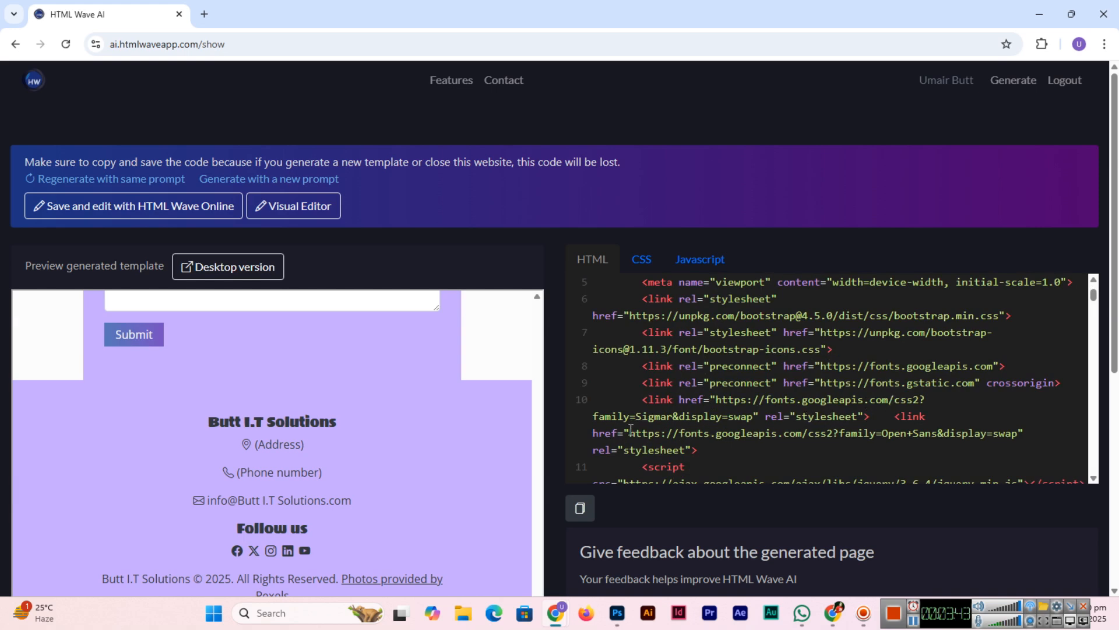
scroll(818, 437, "down", 2)
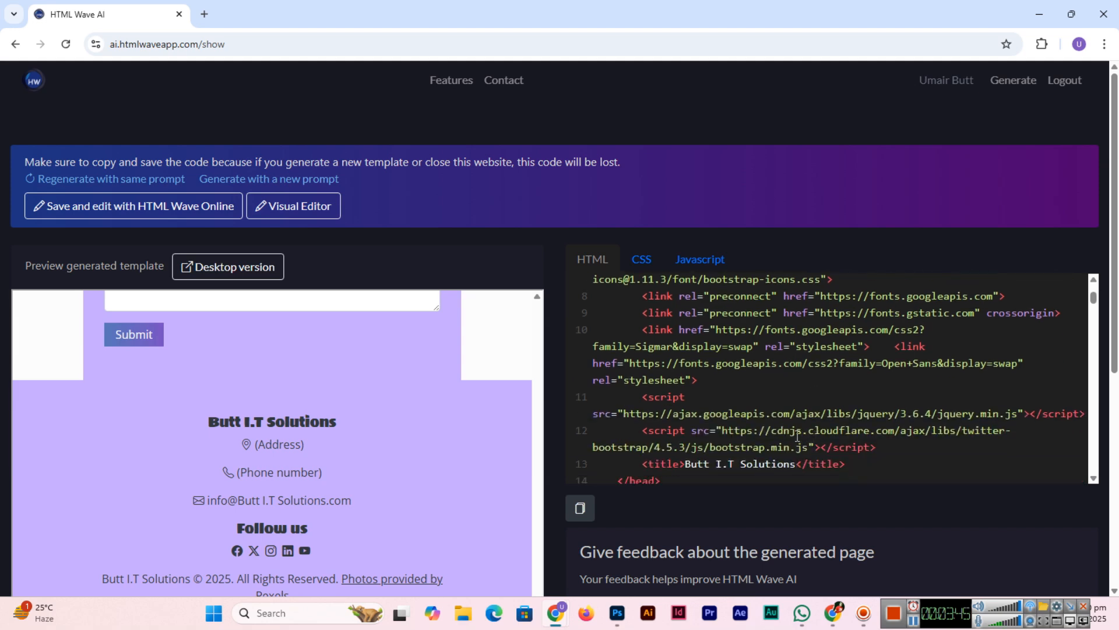
scroll(783, 436, "down", 1)
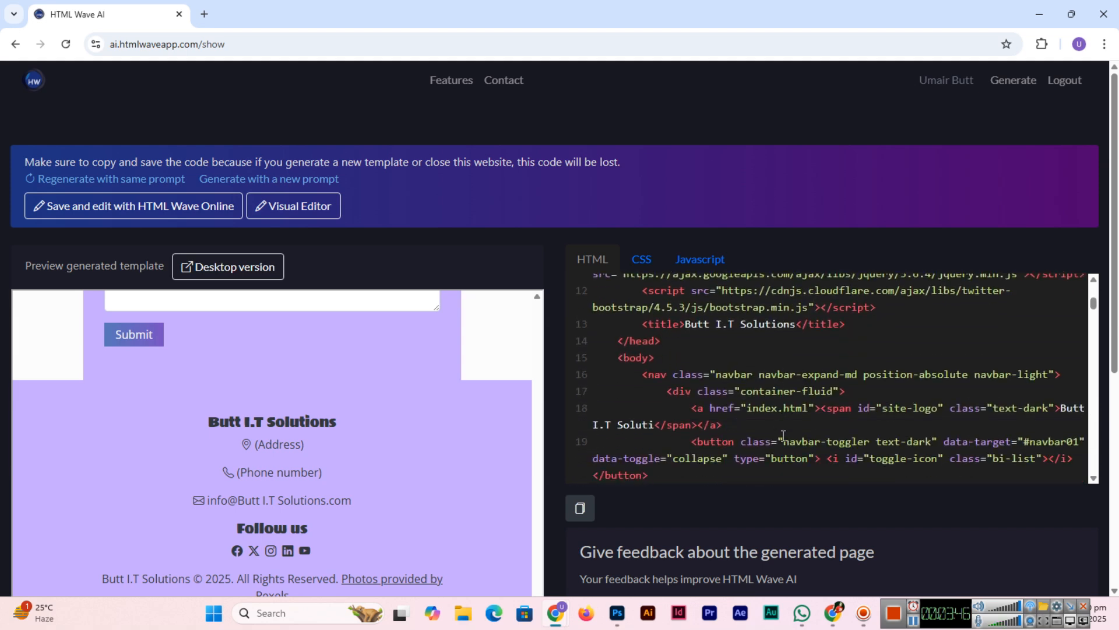
left_click(1027, 17)
Step: Create a new folder named Website on the desktop
right_click(462, 286)
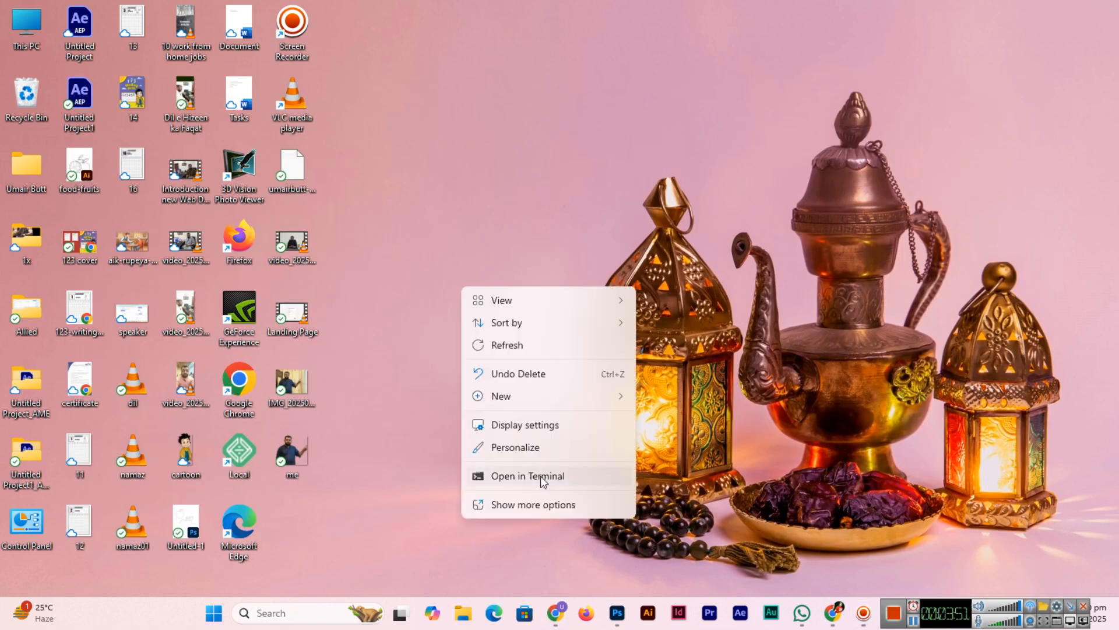
mouse_move(530, 408)
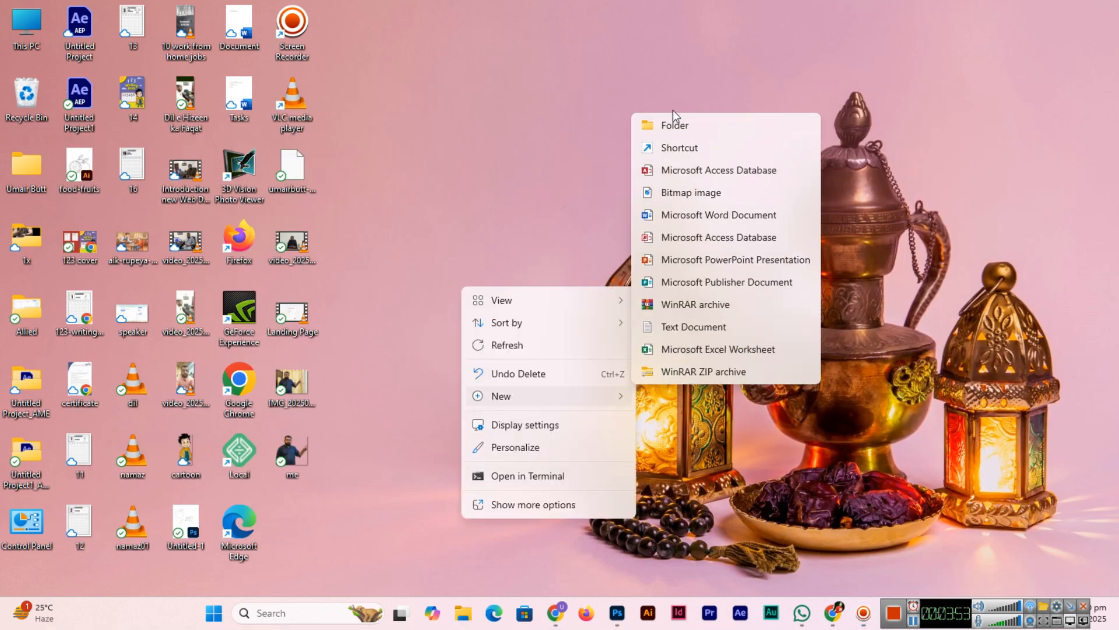
left_click(684, 128)
type("W")
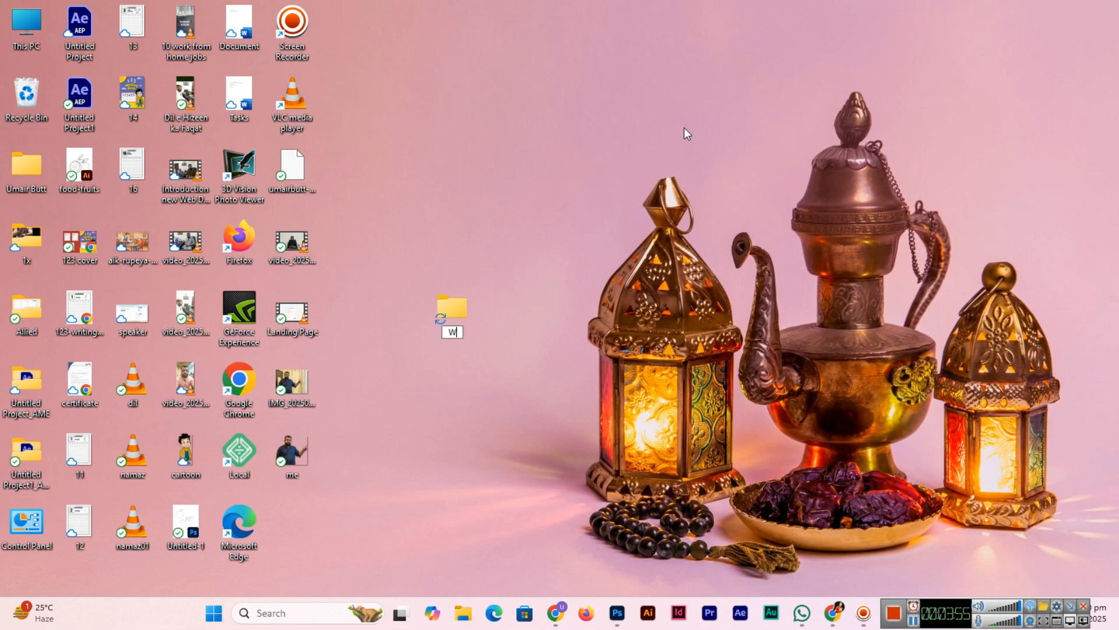
type("ebsite")
key("Return")
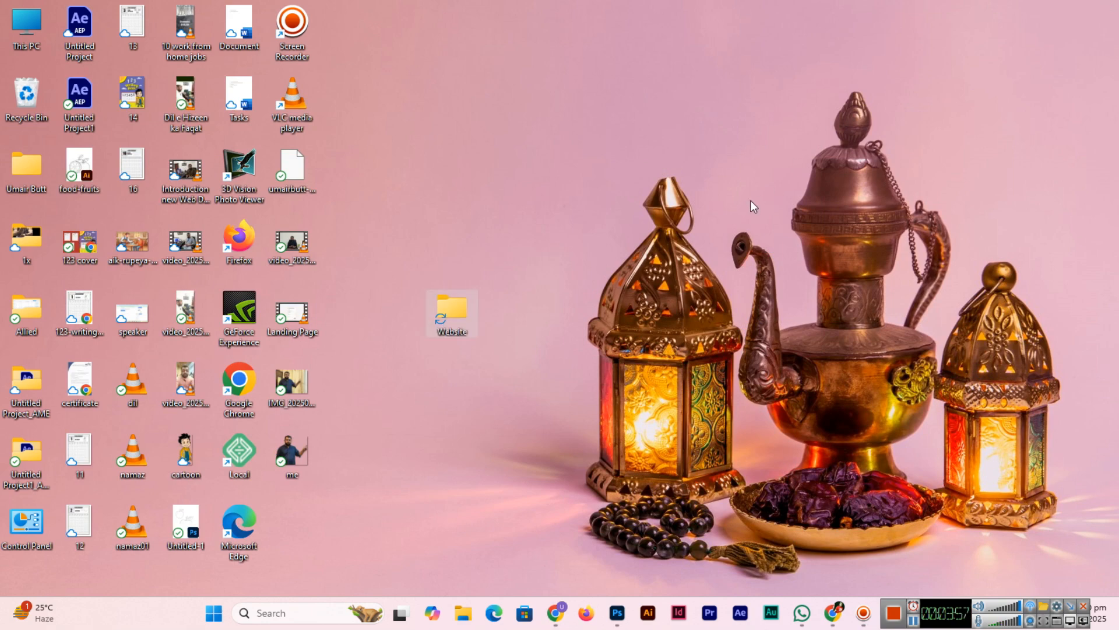
Step: Launch Notepad from Windows search
key("super")
type("notepad")
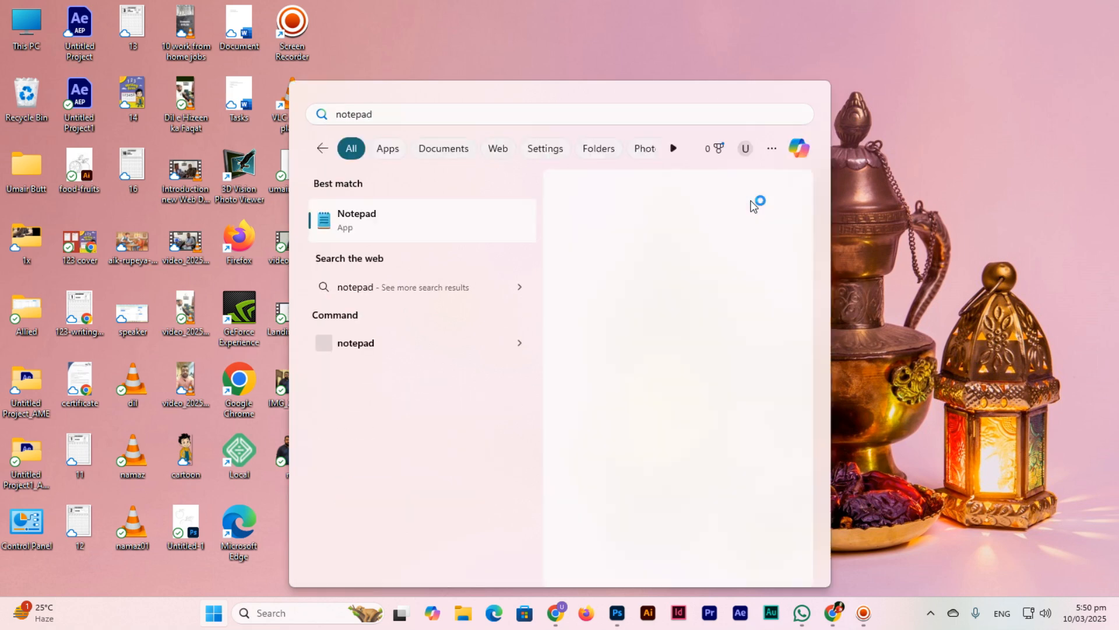
key("Return")
Step: Paste the HTML into Notepad, save it as index.html in the desktop Website folder, and open that folder
key("ctrl+v")
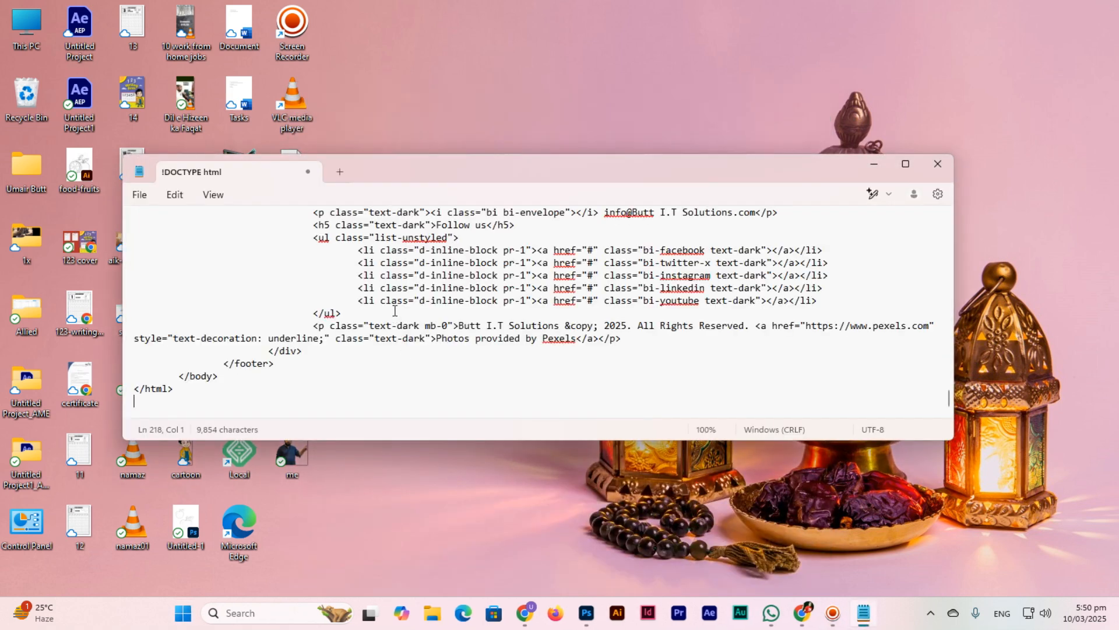
key("ctrl+s")
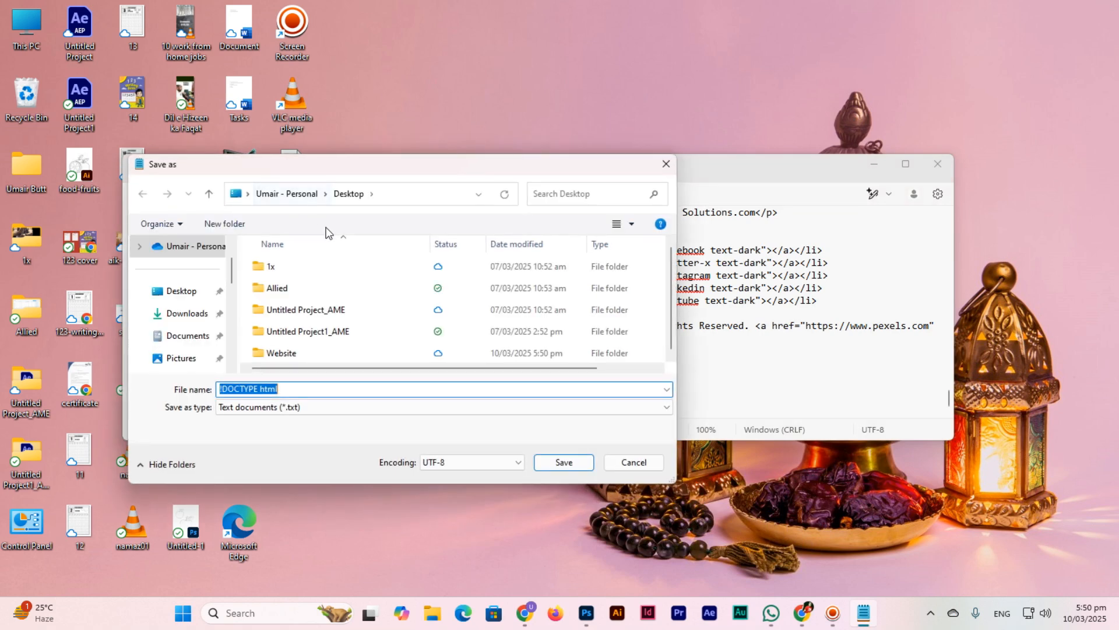
left_click(197, 296)
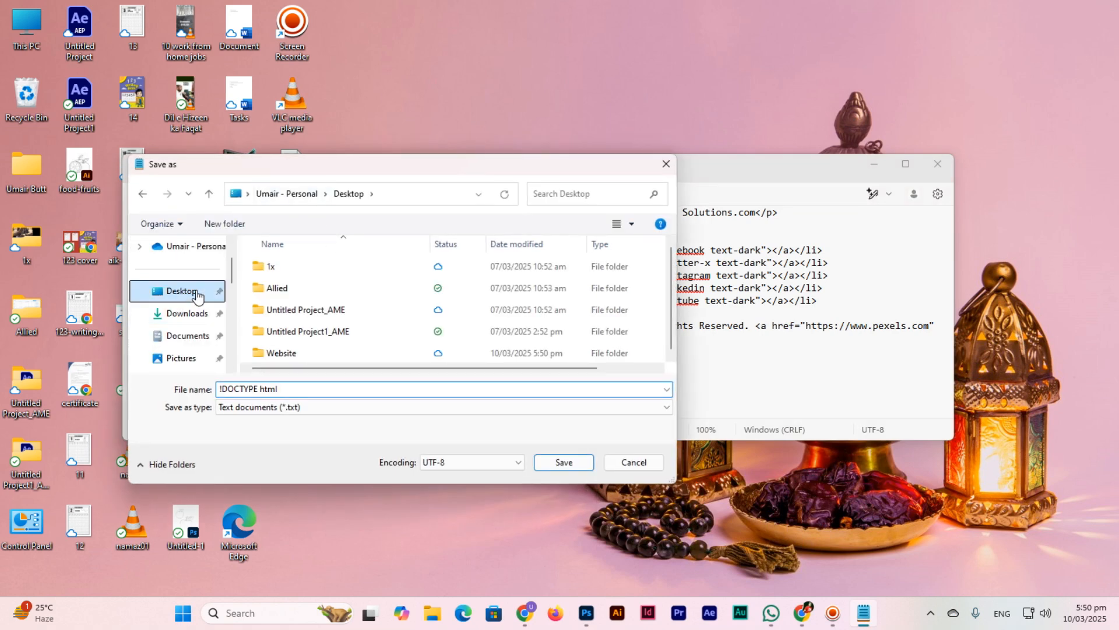
double_click(285, 352)
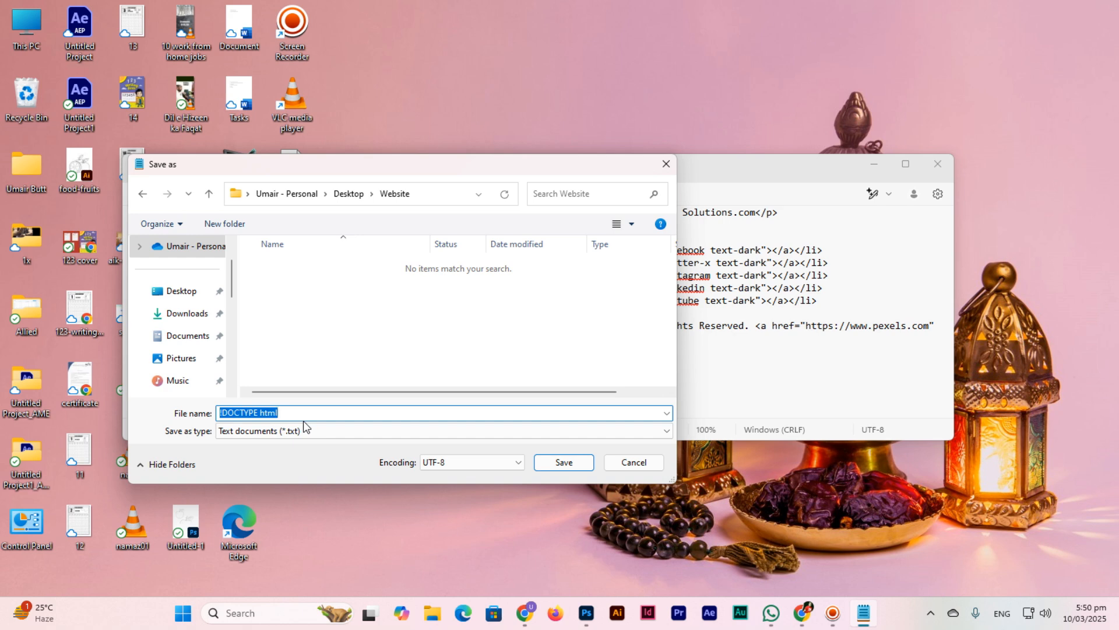
type("ind")
key("Return")
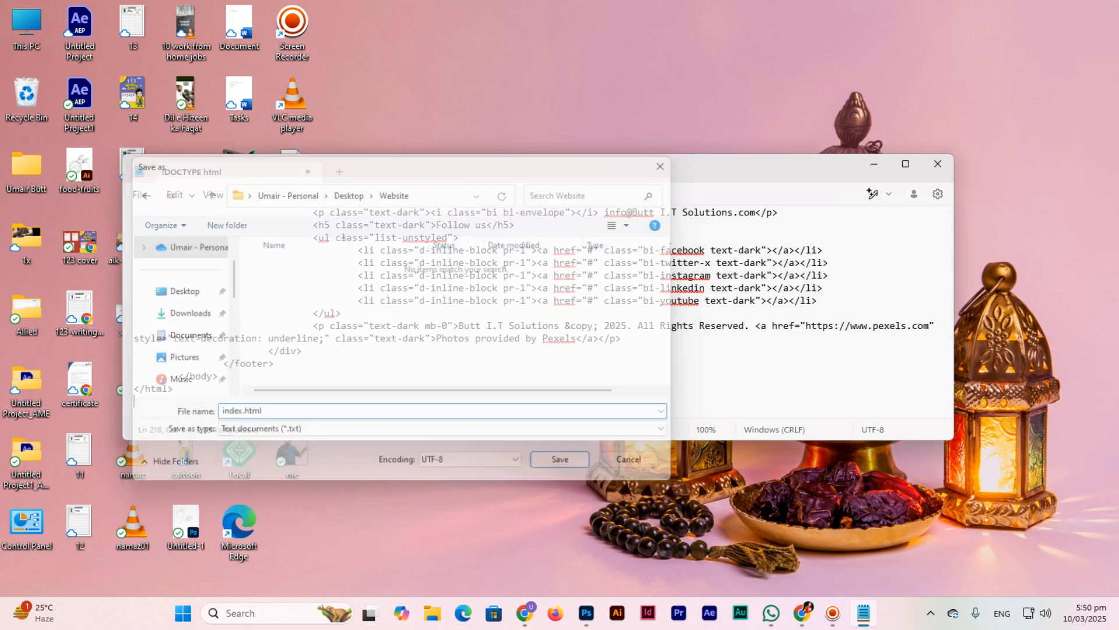
left_click(875, 166)
double_click(463, 299)
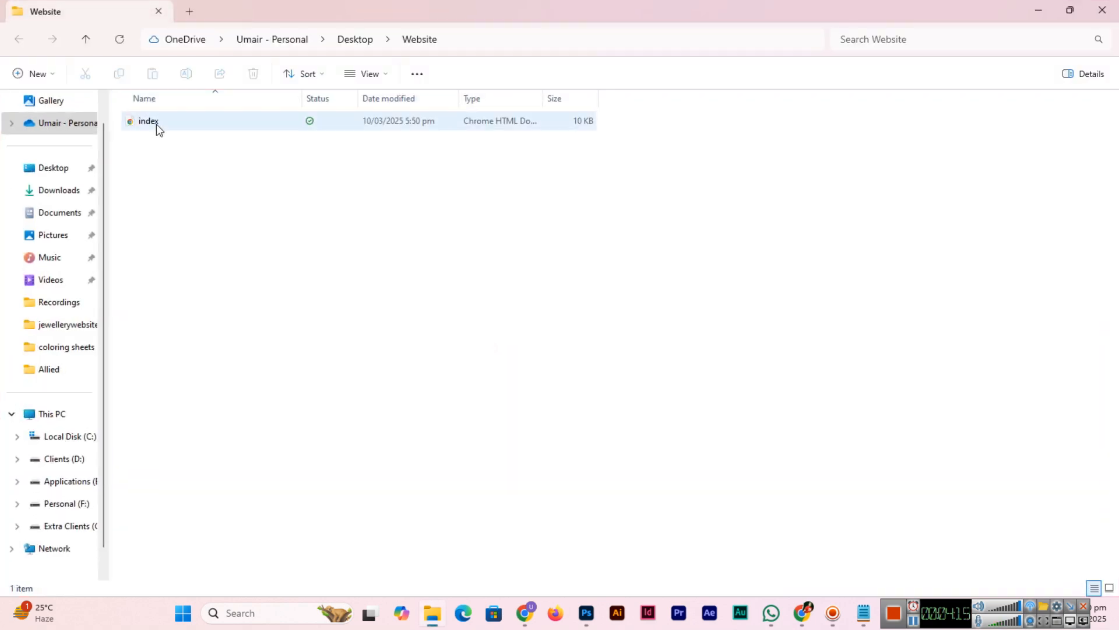
Step: Preview index.html in Chrome as the Butt I.T Solutions page, then return to HTML Wave AI
double_click(157, 123)
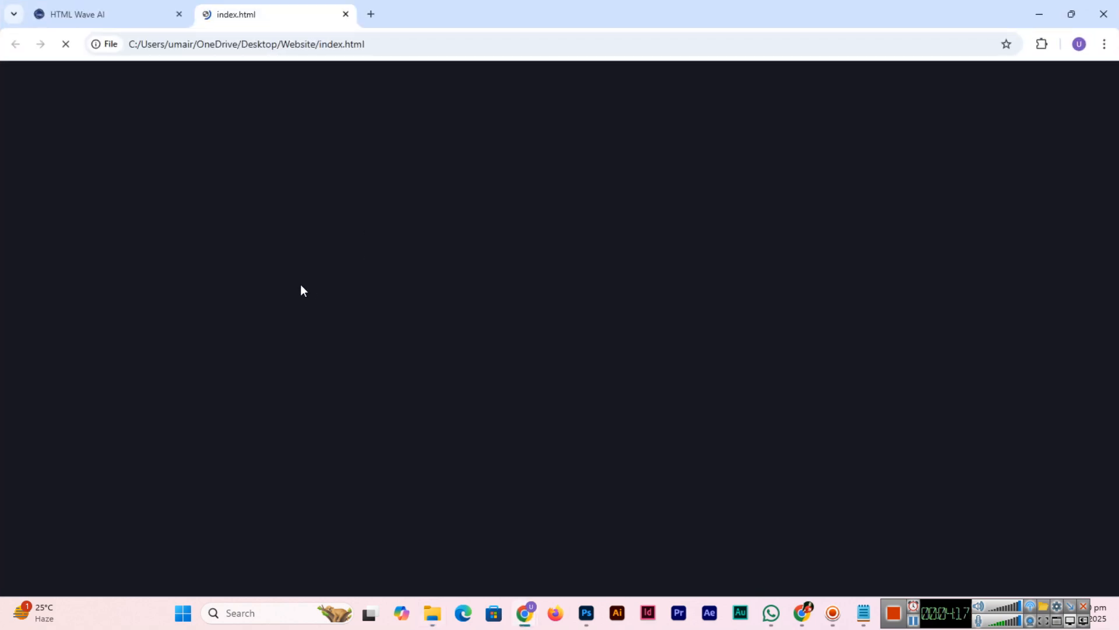
scroll(406, 285, "down", 20)
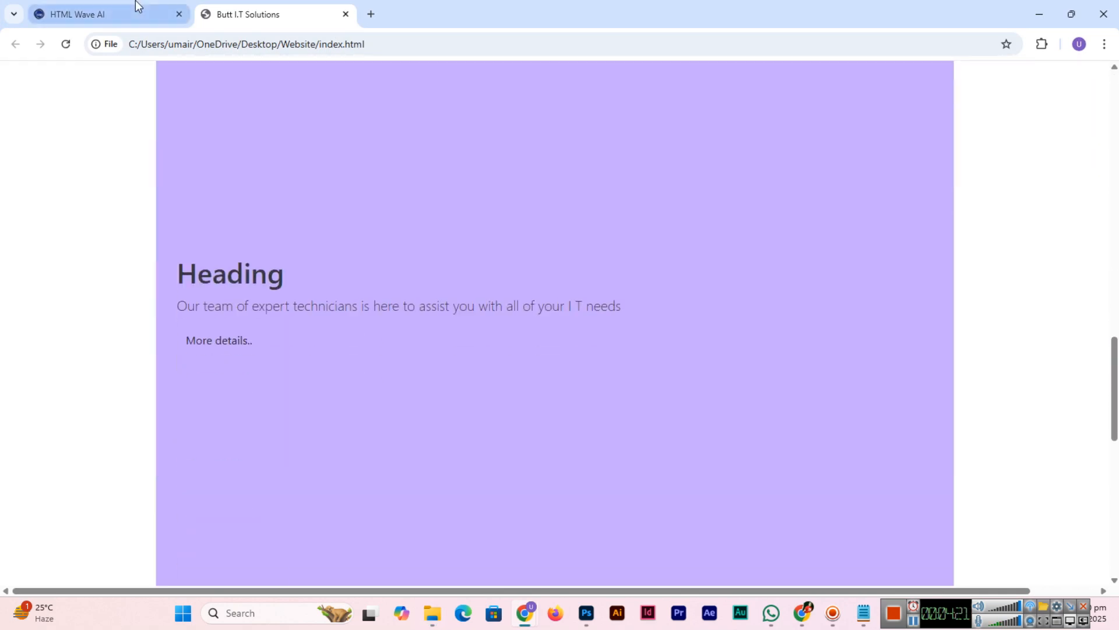
left_click(136, 5)
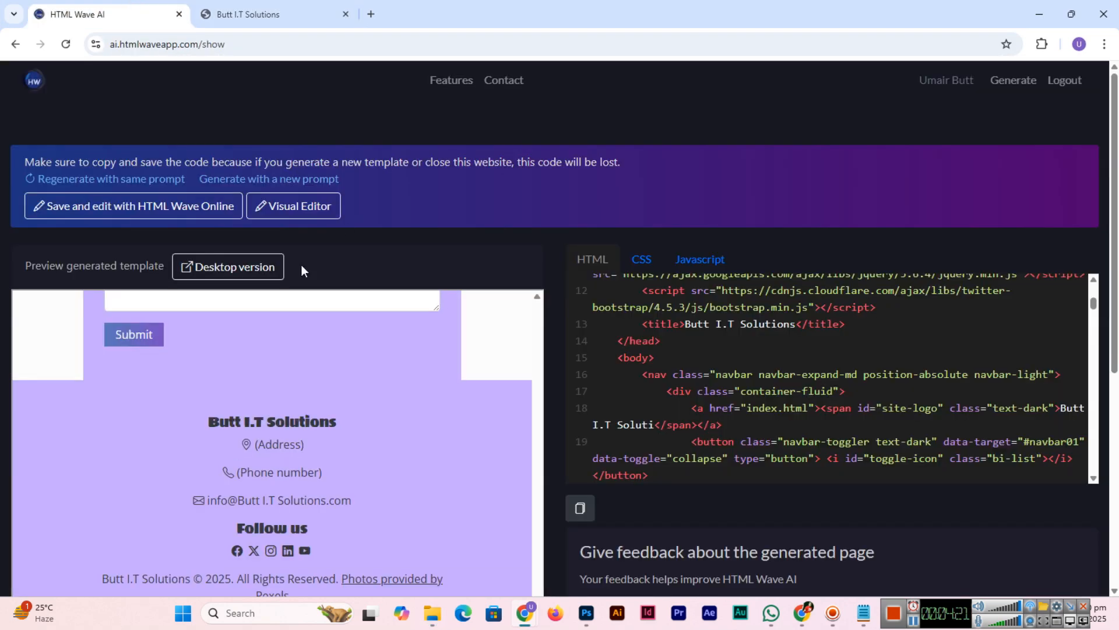
Step: Paste the generated CSS into a new Notepad tab, save it as style.txt, and close that tab
left_click(647, 267)
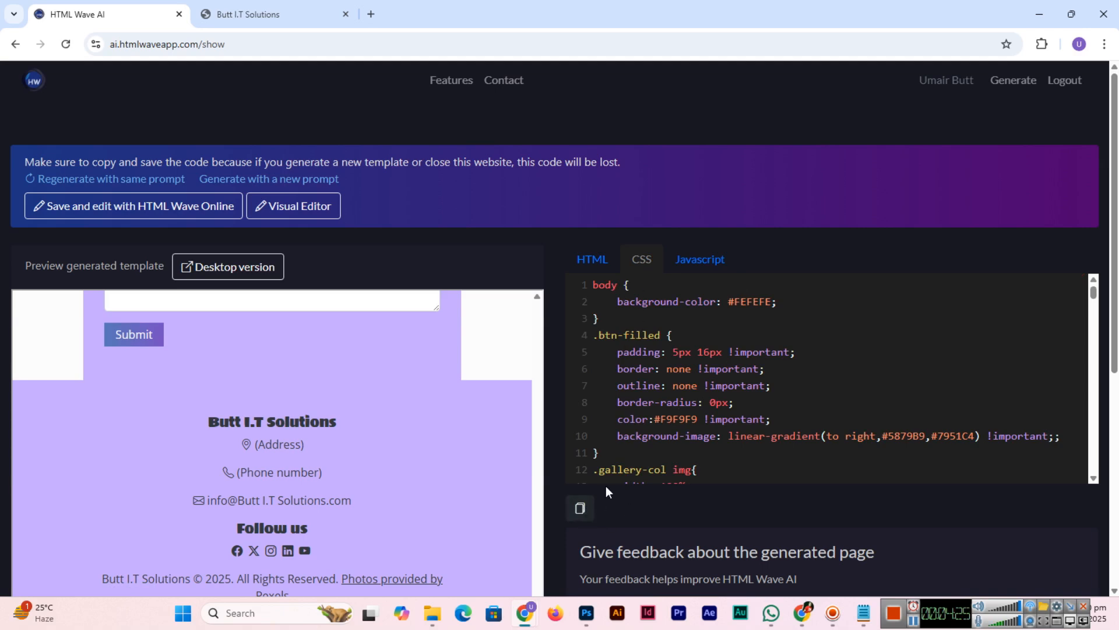
left_click(864, 612)
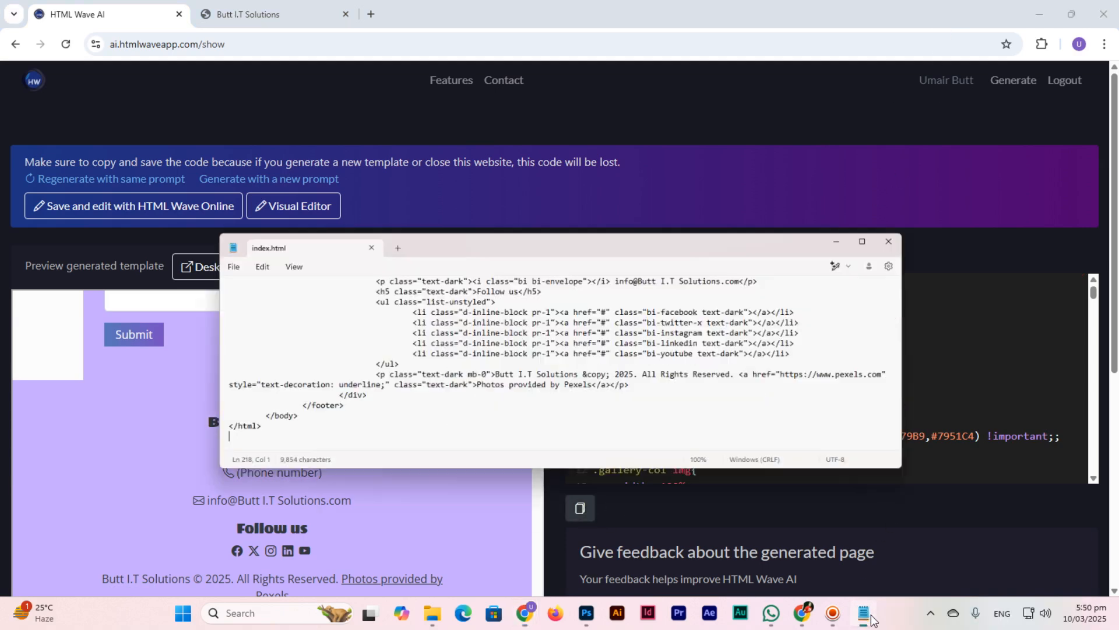
left_click(339, 171)
key("ctrl+v")
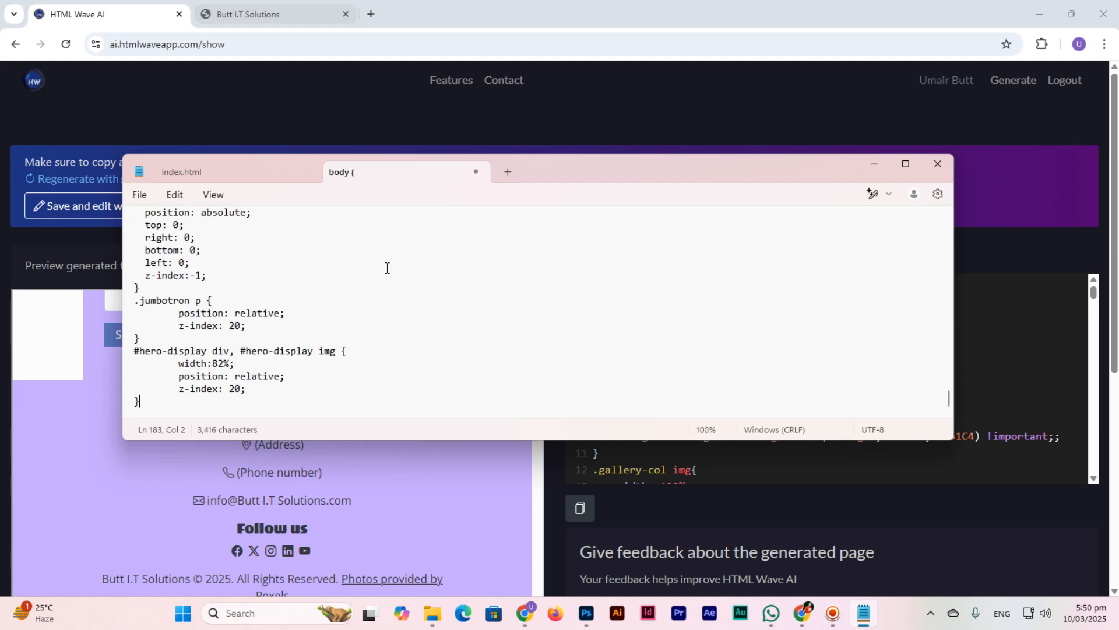
key("ctrl+s")
key("ctrl+c")
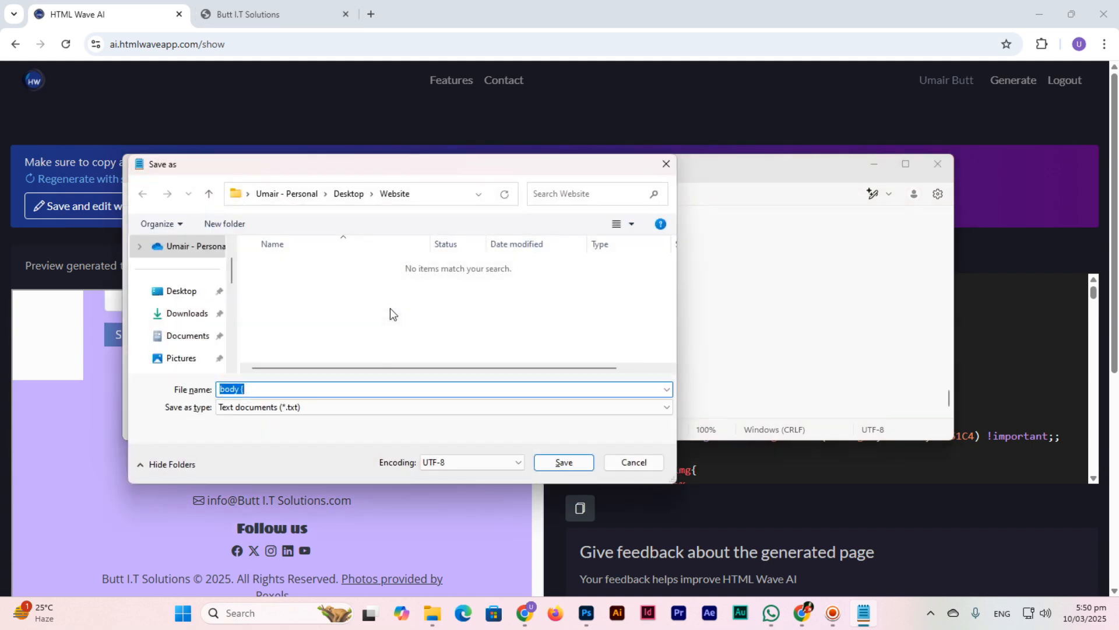
type("style")
key("Return")
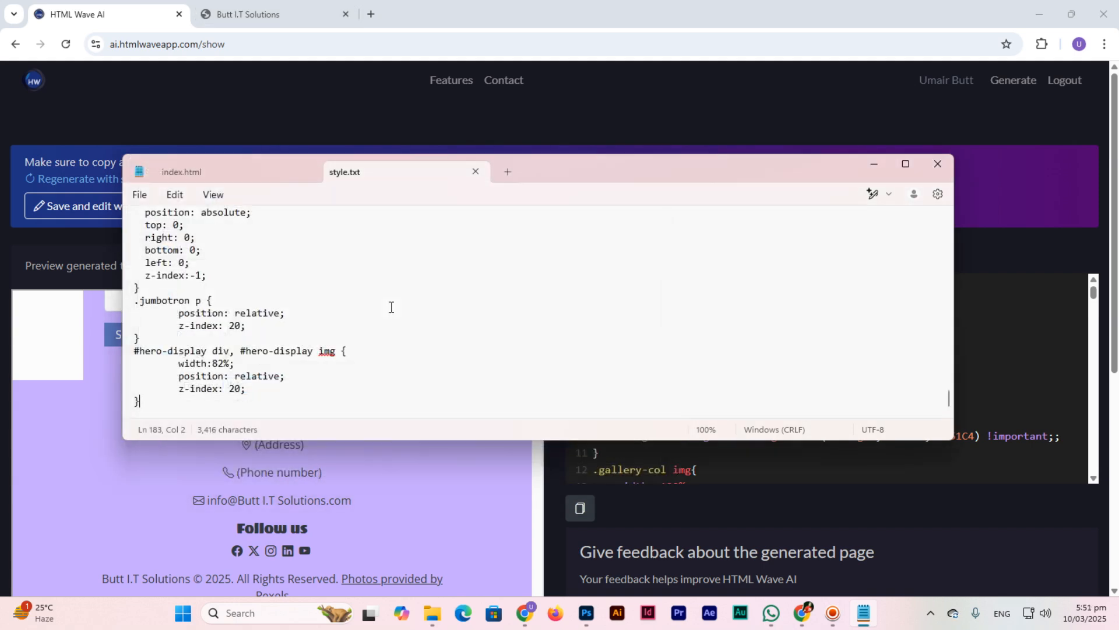
left_click(476, 172)
Step: Paste the CSS into another new tab and save it as style.css in the Website folder
left_click(348, 171)
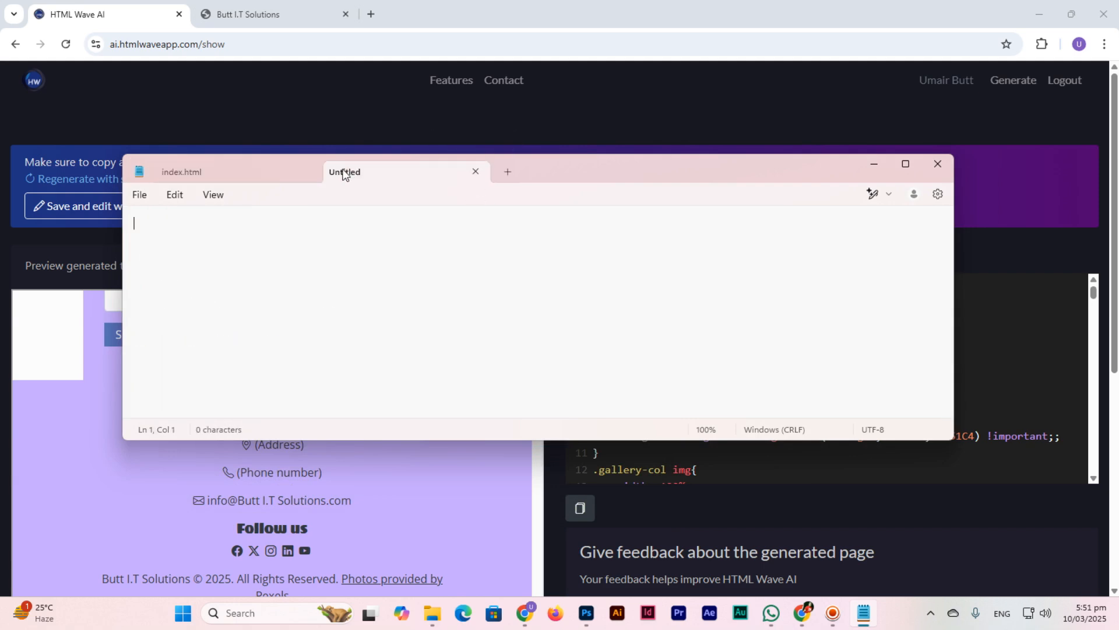
key("ctrl+v")
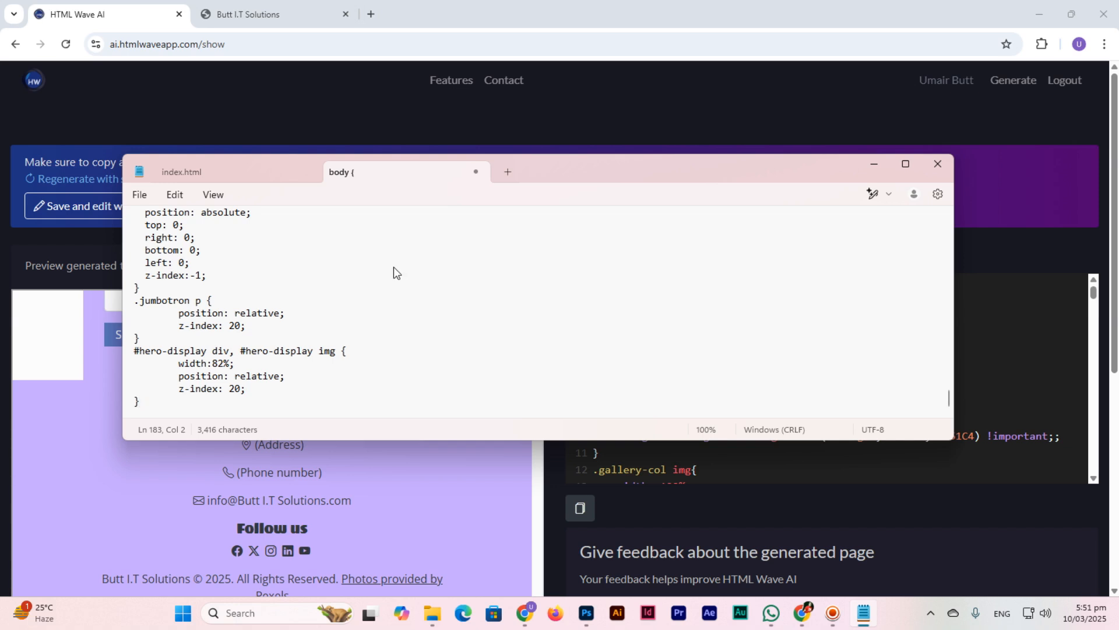
key("ctrl+s")
type("style.css")
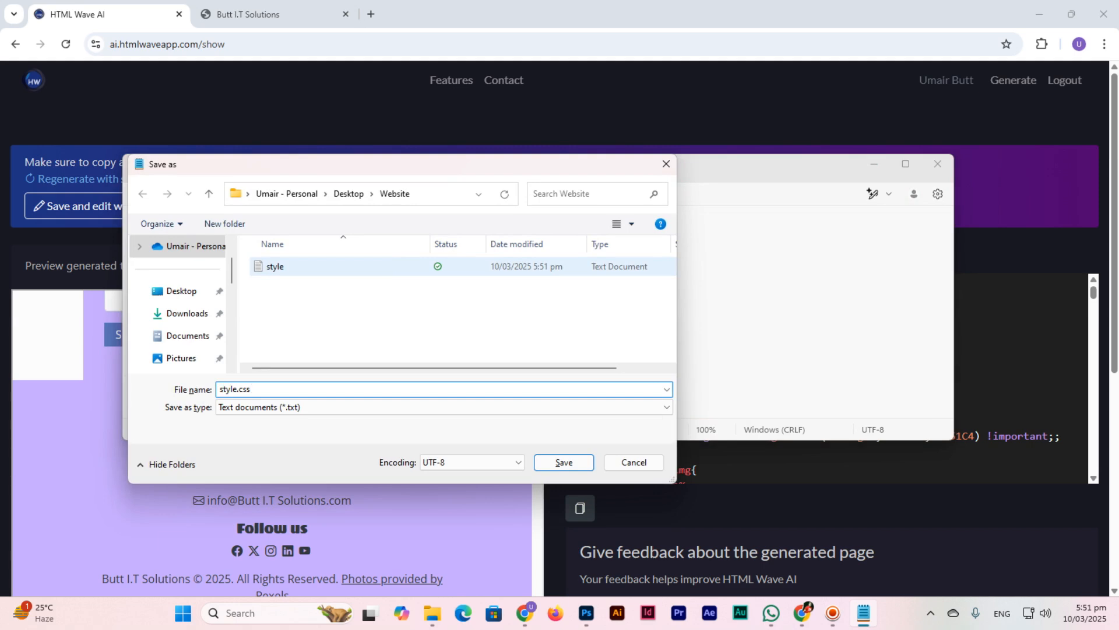
key("Return")
left_click(1034, 350)
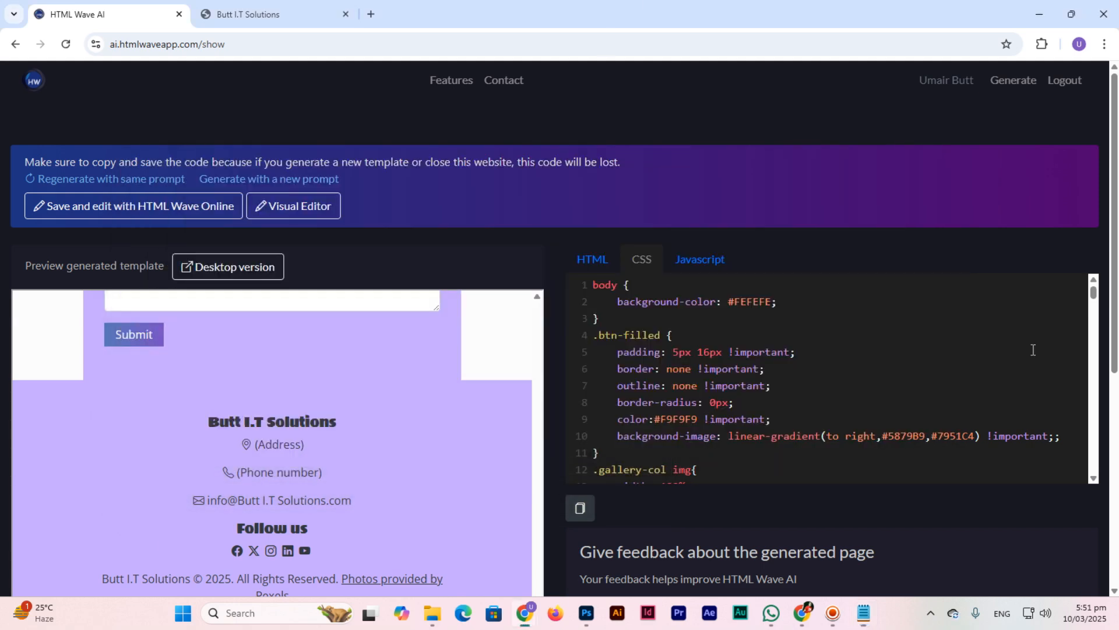
Step: Copy the generated JavaScript into a new Notepad tab and save it as new.js
left_click(688, 261)
left_click(580, 509)
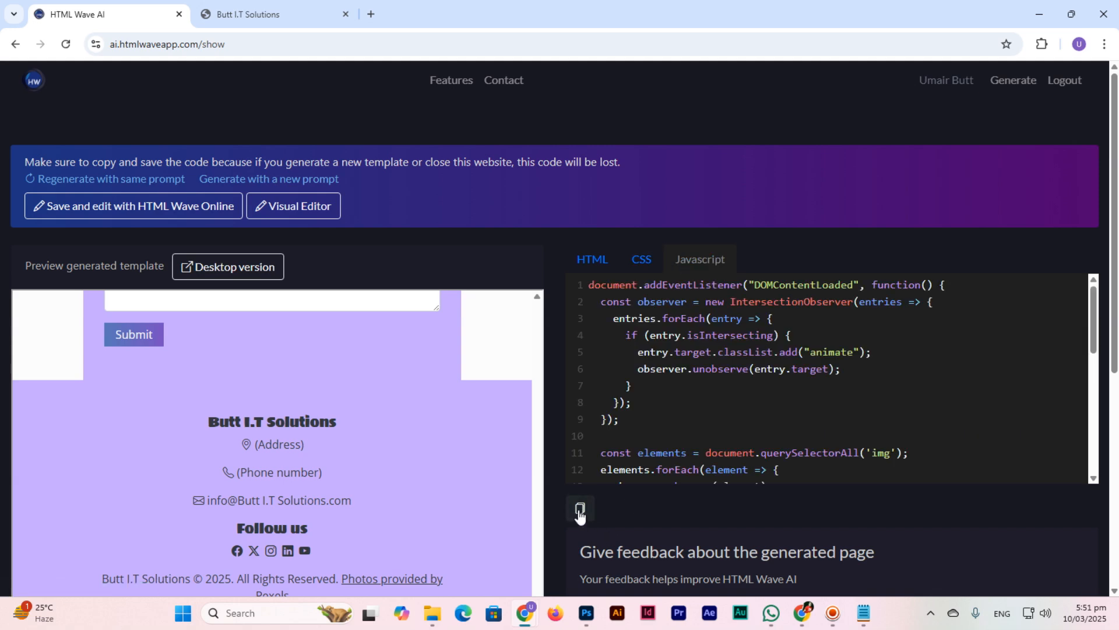
left_click(860, 607)
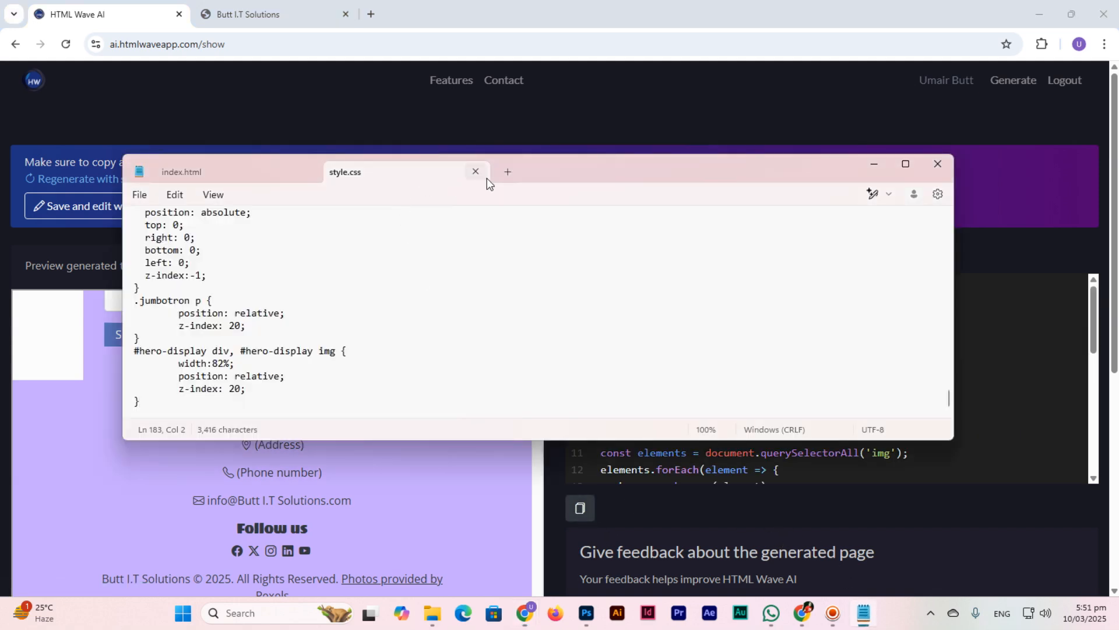
left_click(509, 170)
key("ctrl+v")
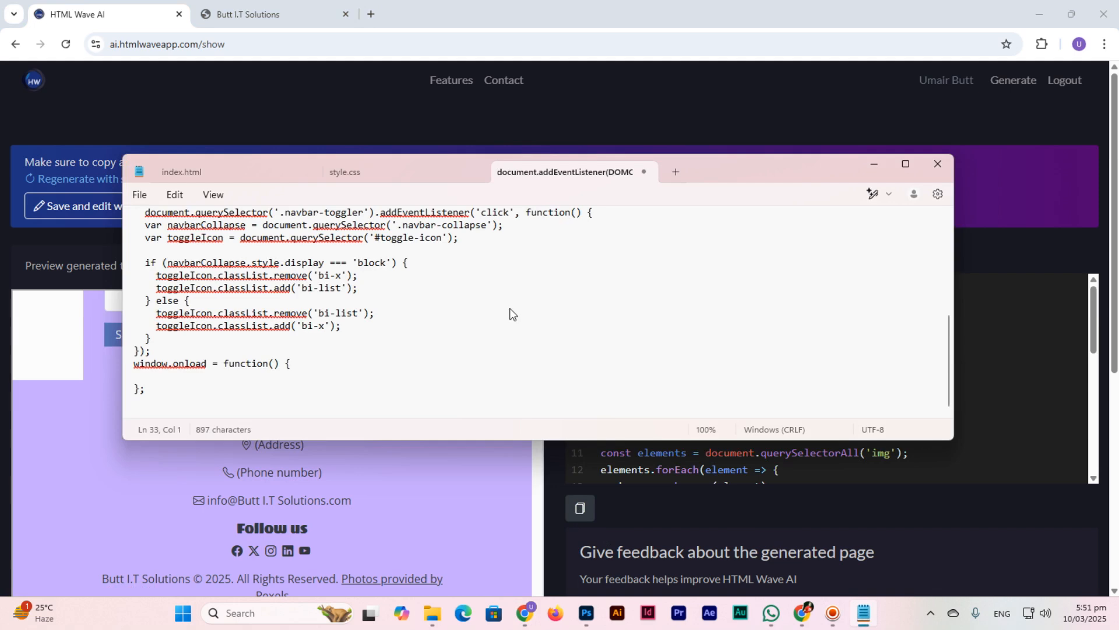
key("ctrl+s")
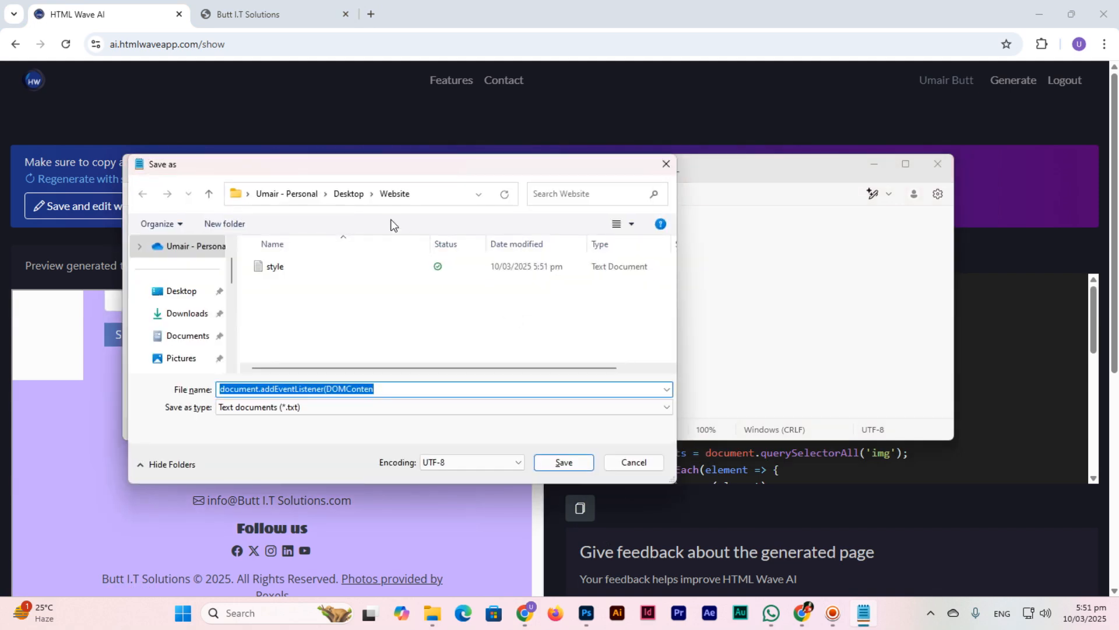
type("j")
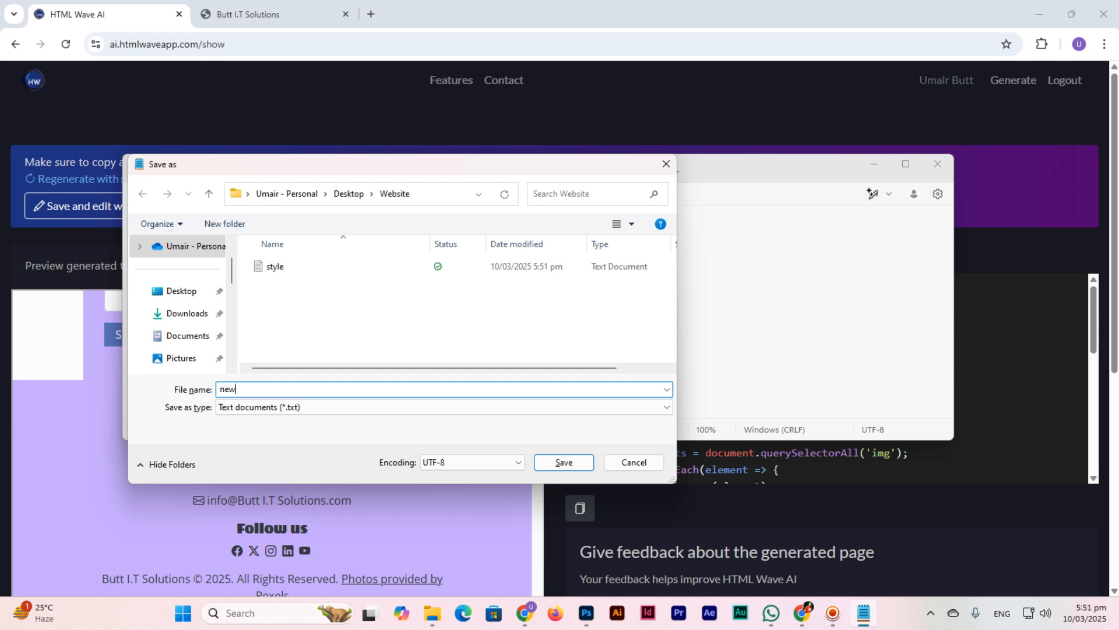
type(".js")
left_click(563, 462)
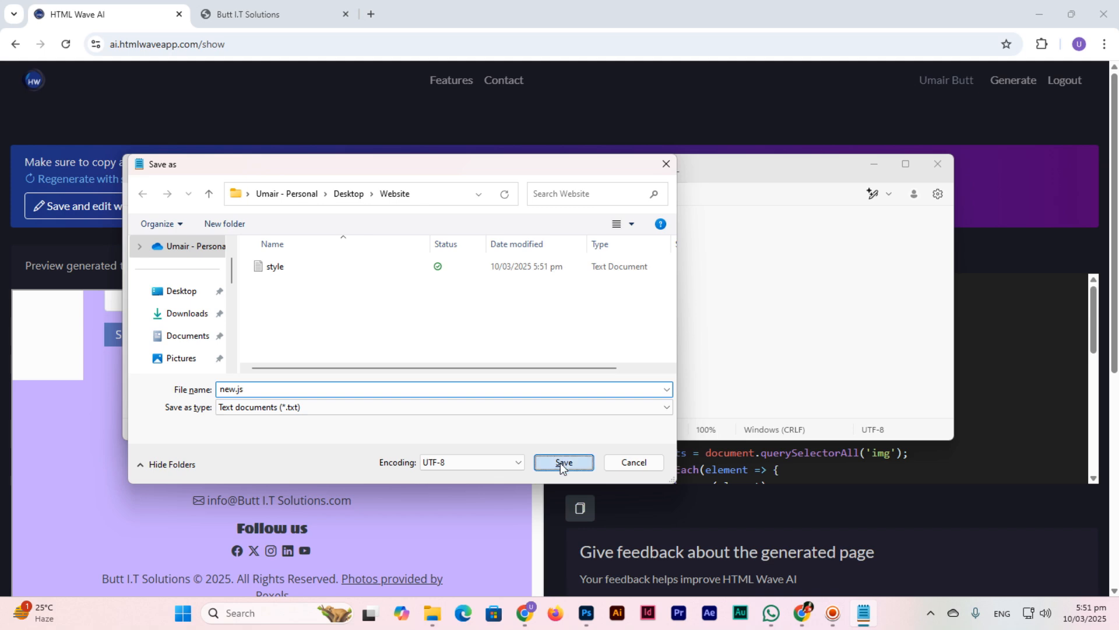
left_click(990, 7)
Step: Check the local preview, then bring up index.html in a maximized Notepad window
left_click(256, 11)
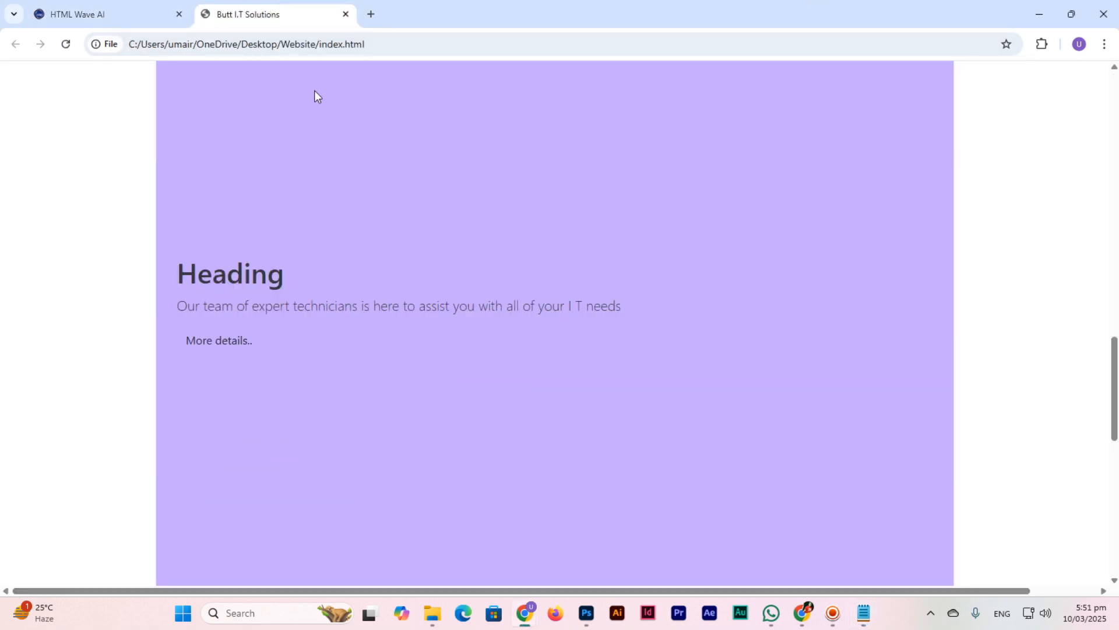
scroll(28, 452, "up", 15)
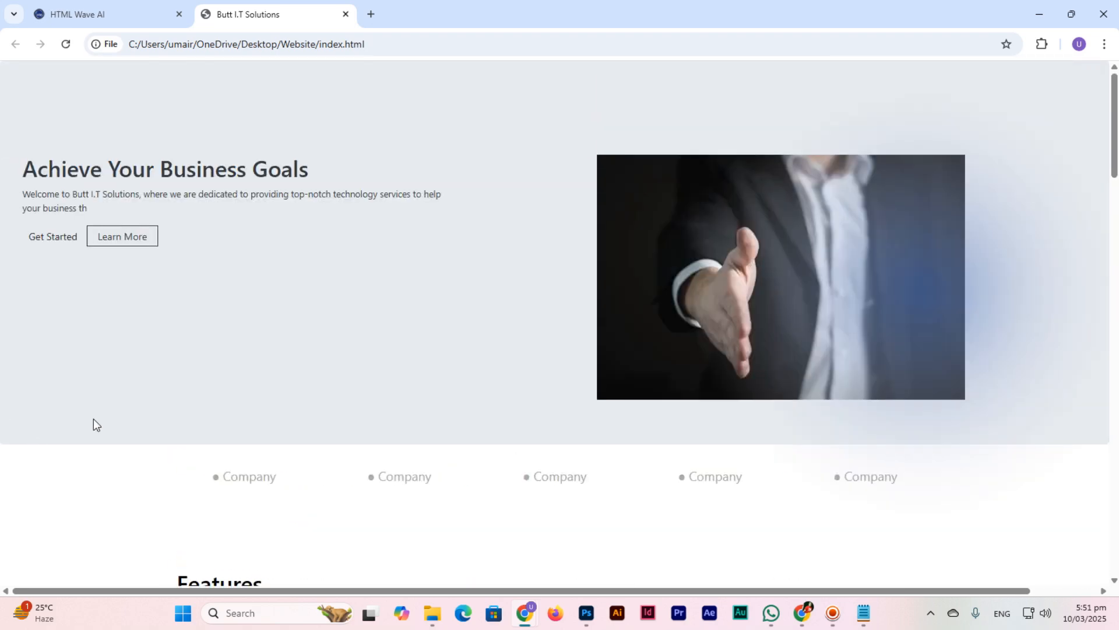
left_click(865, 621)
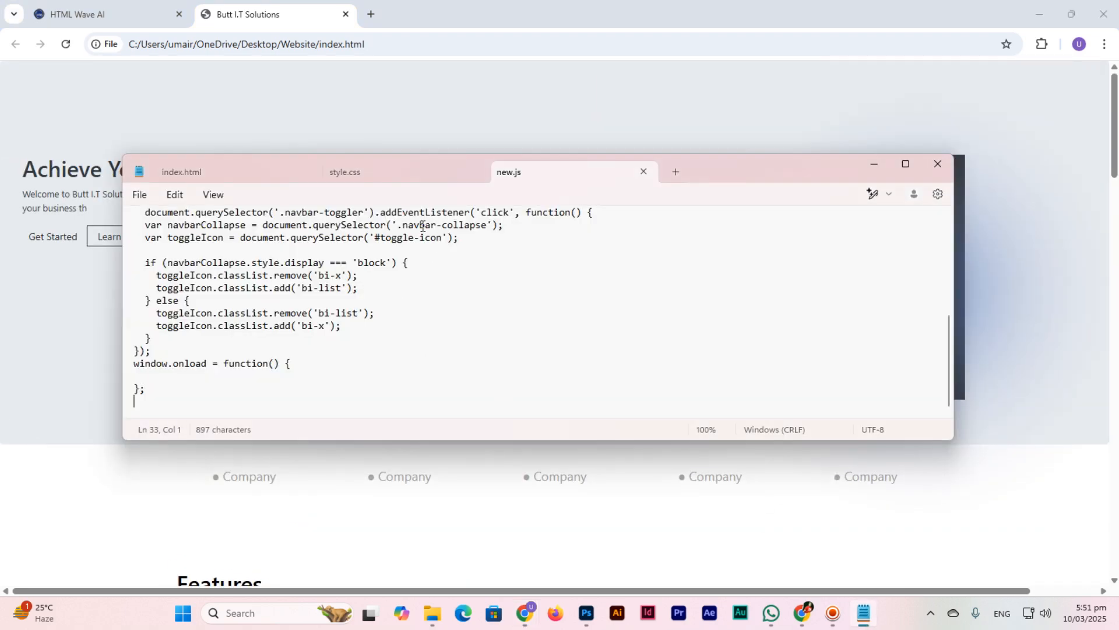
left_click(246, 166)
scroll(610, 250, "up", 2)
scroll(610, 250, "up", 2)
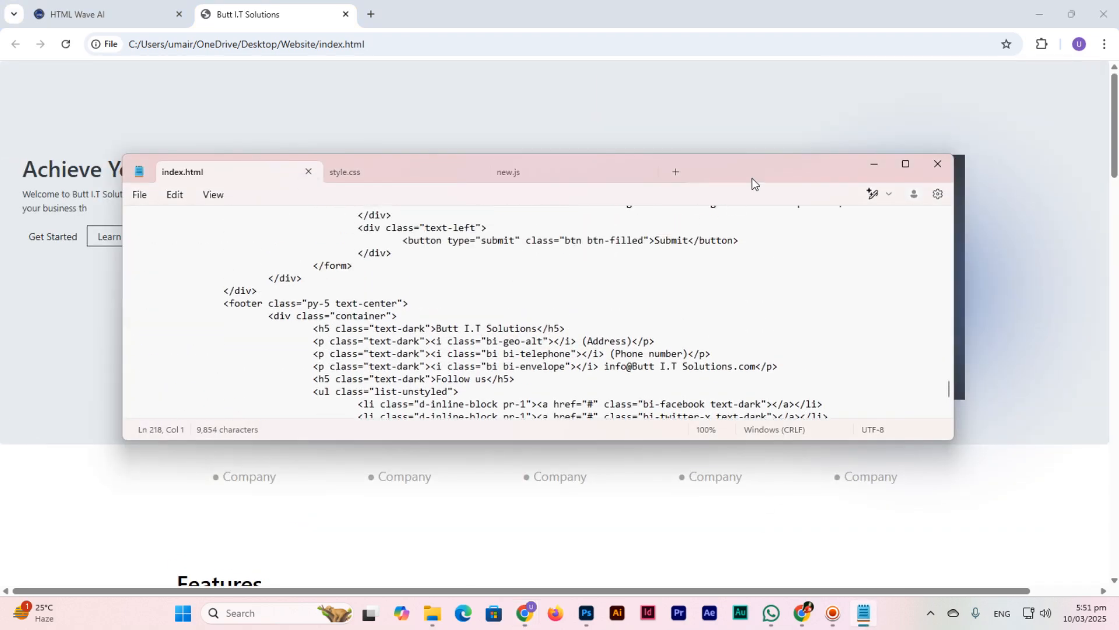
double_click(752, 177)
Step: Insert <link href="style.css" rel="stylesheet"> on a new line below the title
scroll(402, 309, "up", 13)
scroll(401, 309, "up", 20)
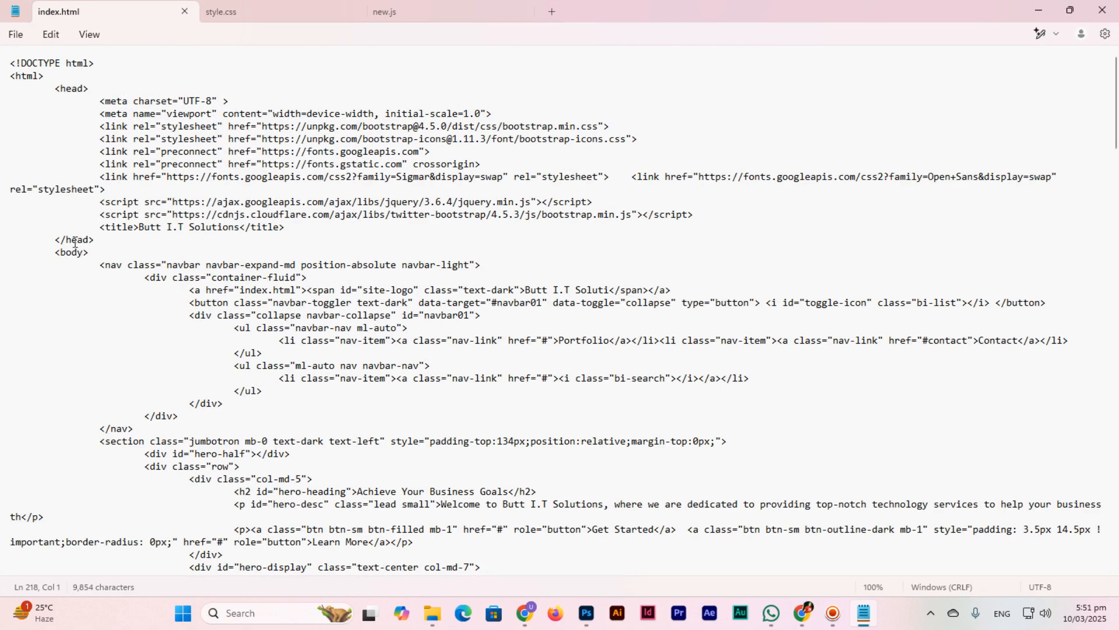
left_click(320, 227)
key("Return")
type("<link hr")
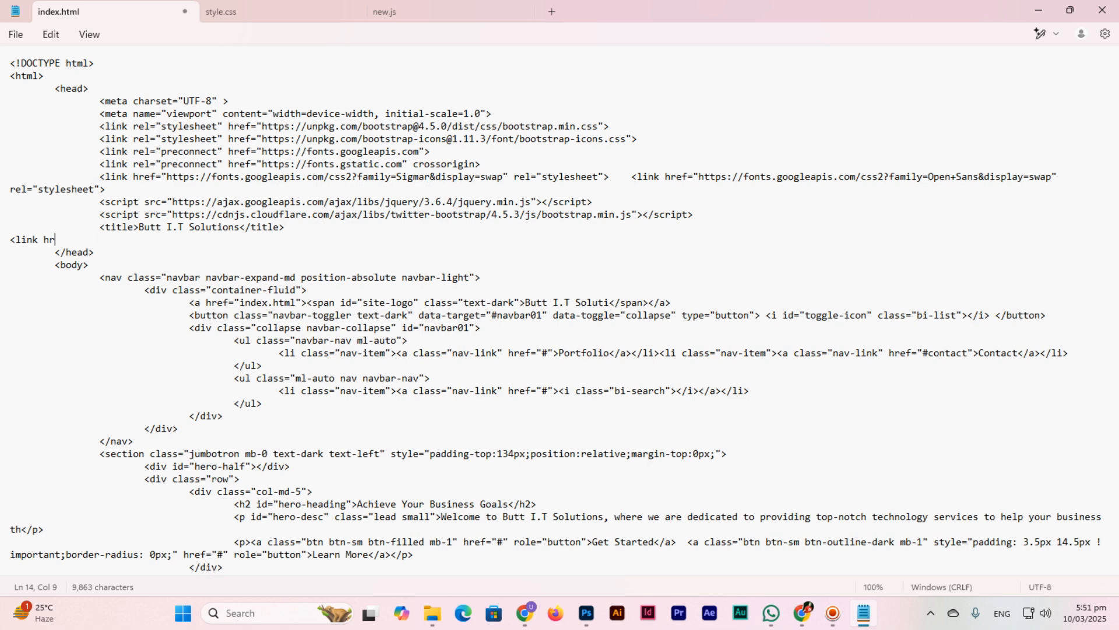
type("ef=\"style.css\" rel=\"stylesheet\">")
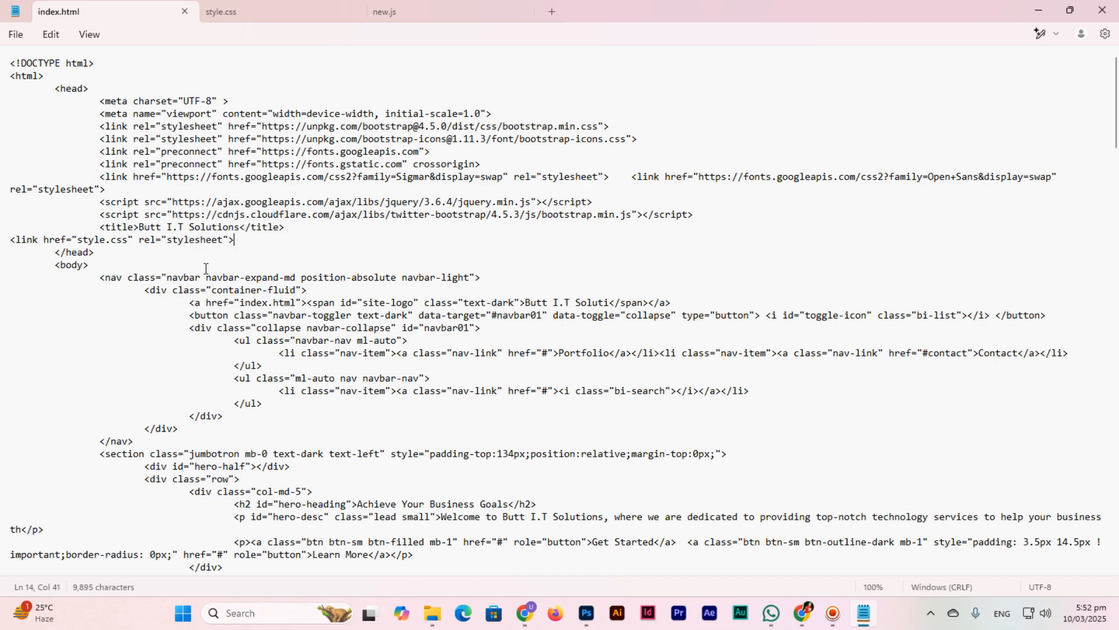
key("alt+Tab")
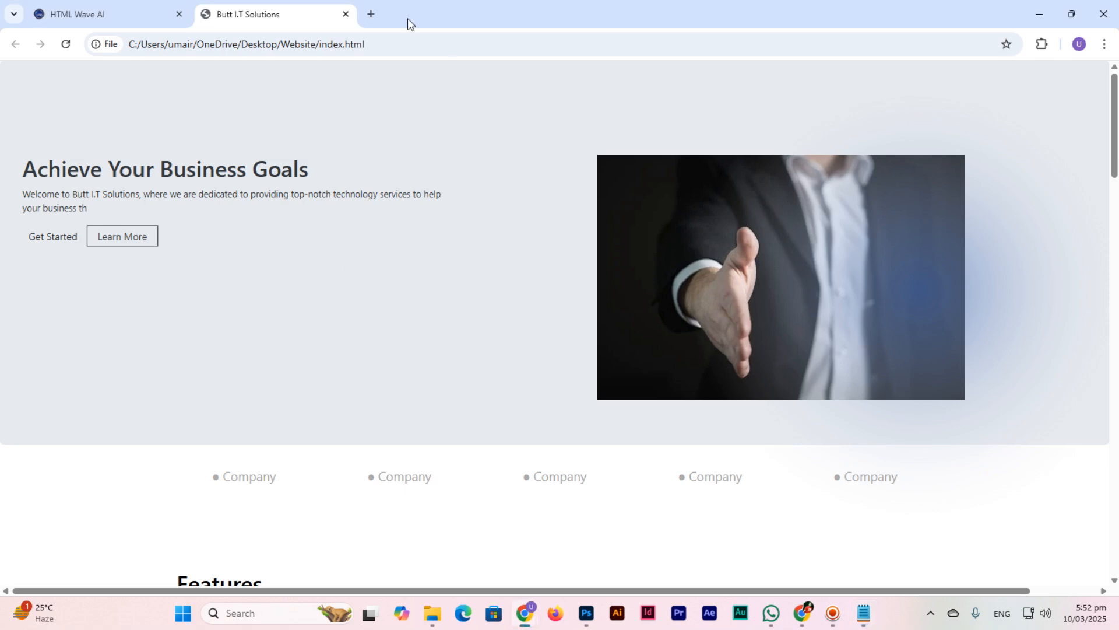
Step: Reload the local page with F5 to see the pink-and-purple styling, then return to index.html
key("F5")
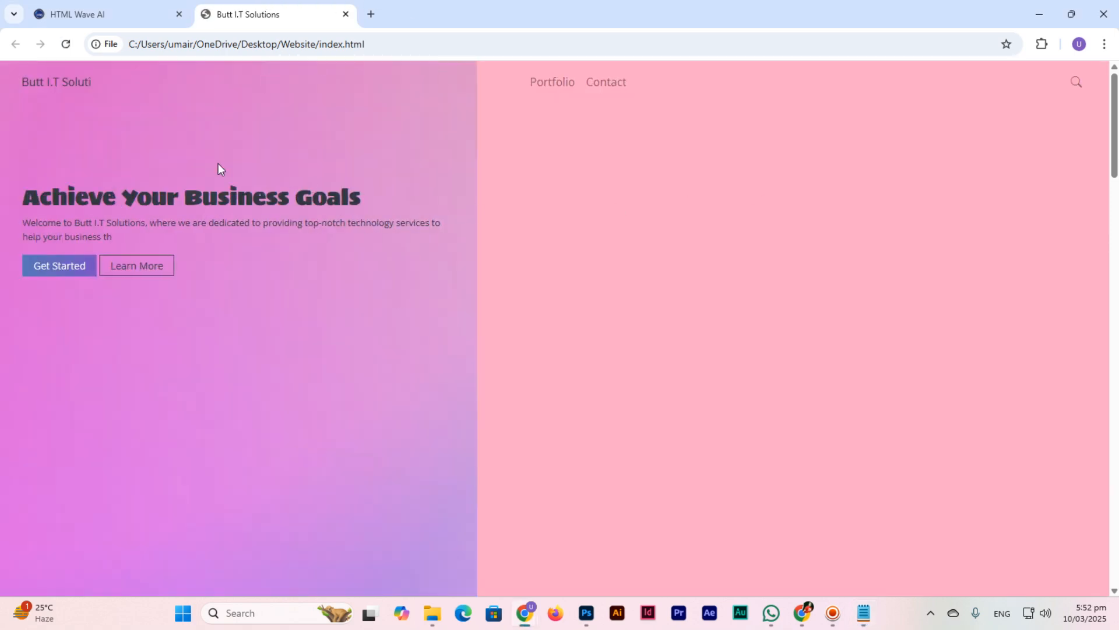
scroll(560, 344, "down", 10)
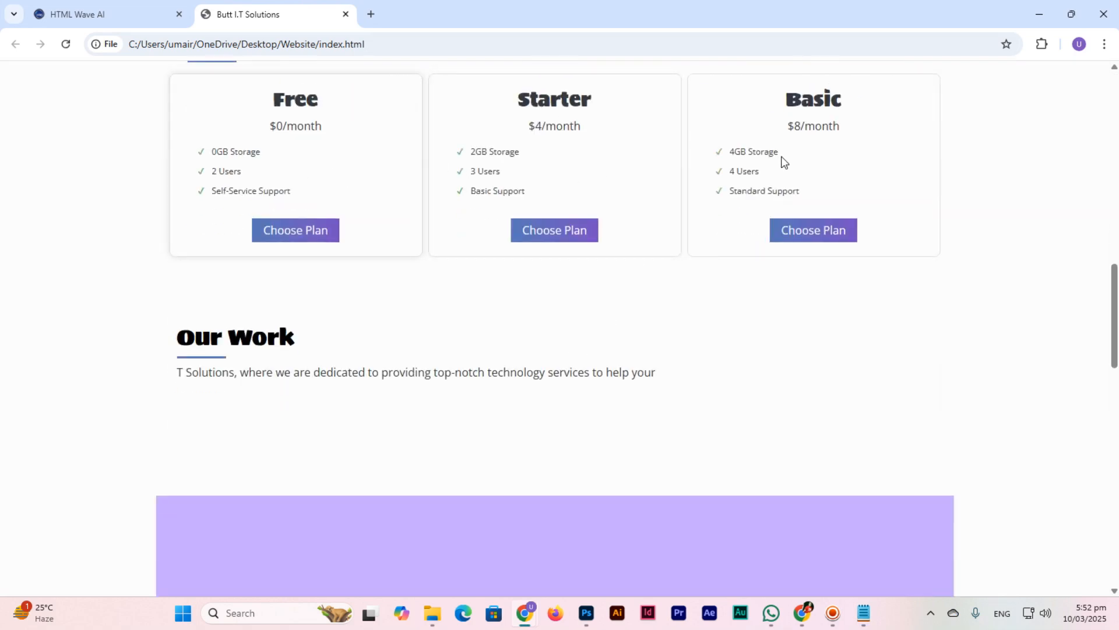
scroll(688, 213, "down", 8)
scroll(678, 228, "down", 5)
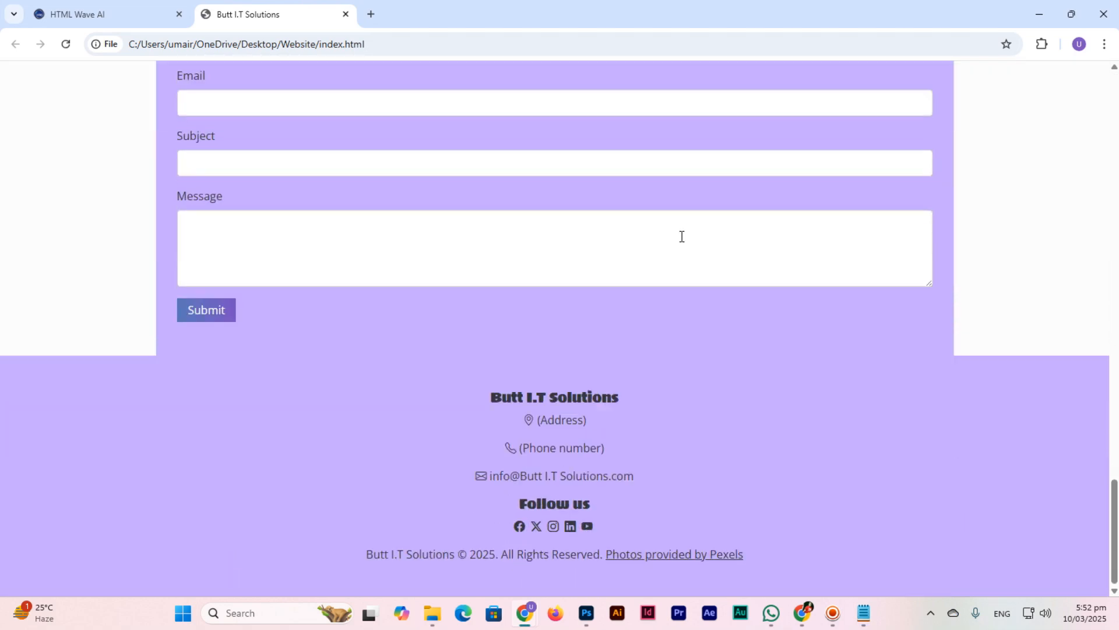
scroll(679, 236, "up", 20)
scroll(676, 250, "up", 5)
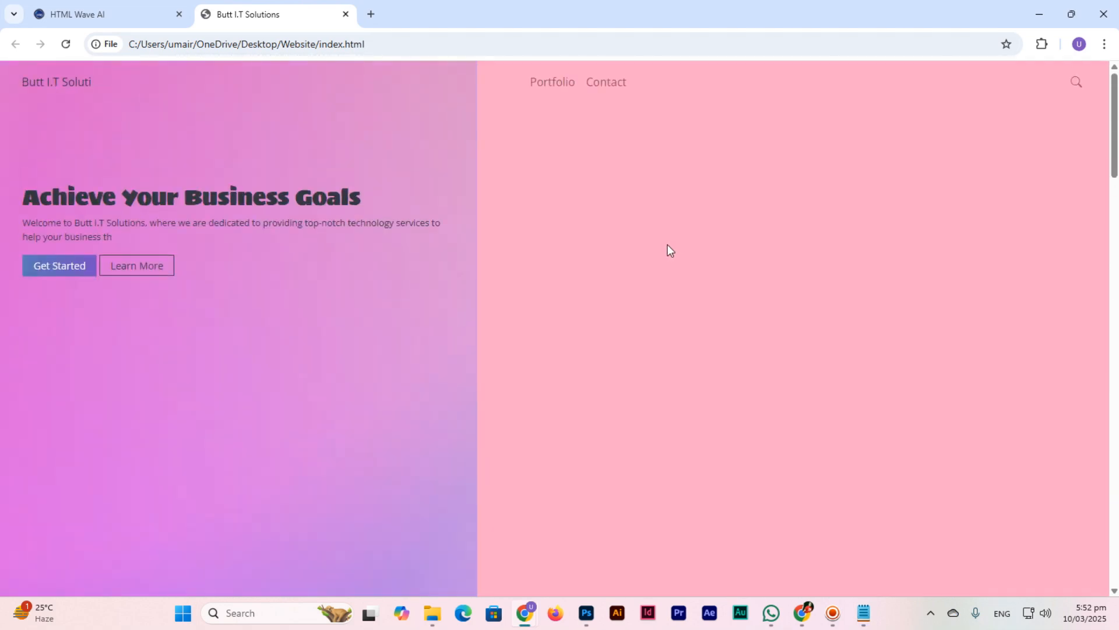
key("alt+Tab")
scroll(427, 309, "down", 10)
scroll(381, 396, "up", 10)
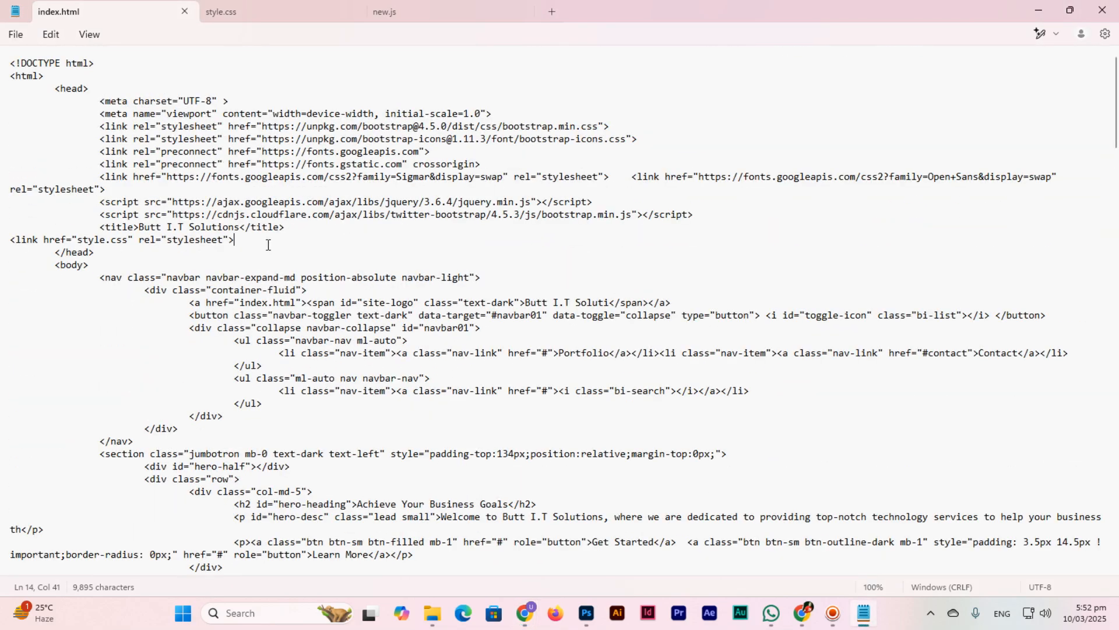
Step: Add <script src="new.js"></script> below the stylesheet link, save index.html, and switch to Chrome
key("Return")
type("<scri")
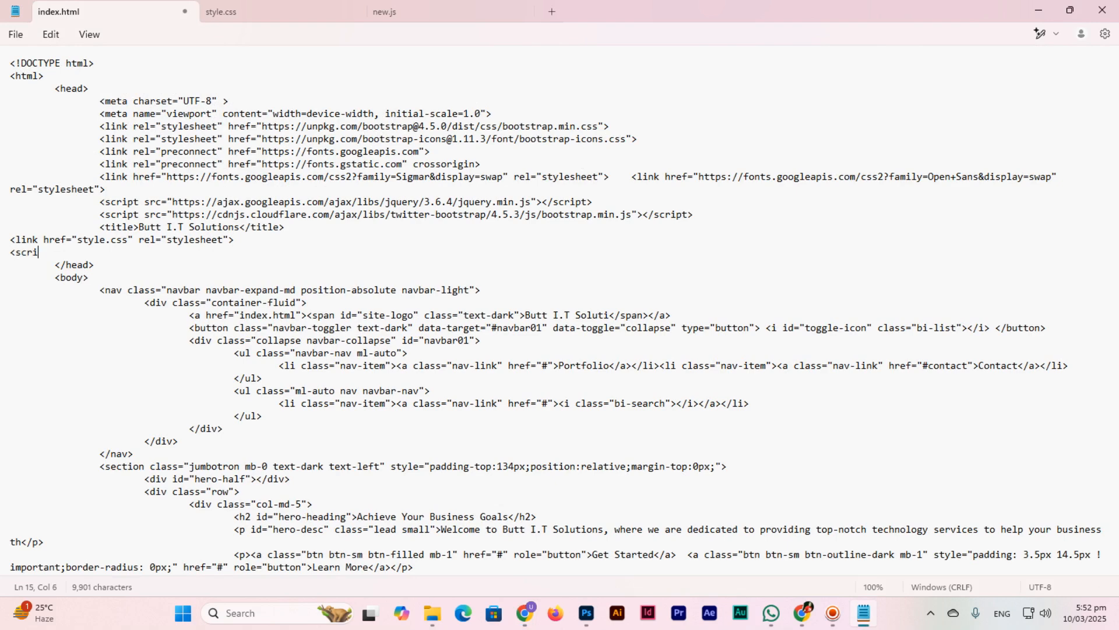
type("pt src=\"new.js")
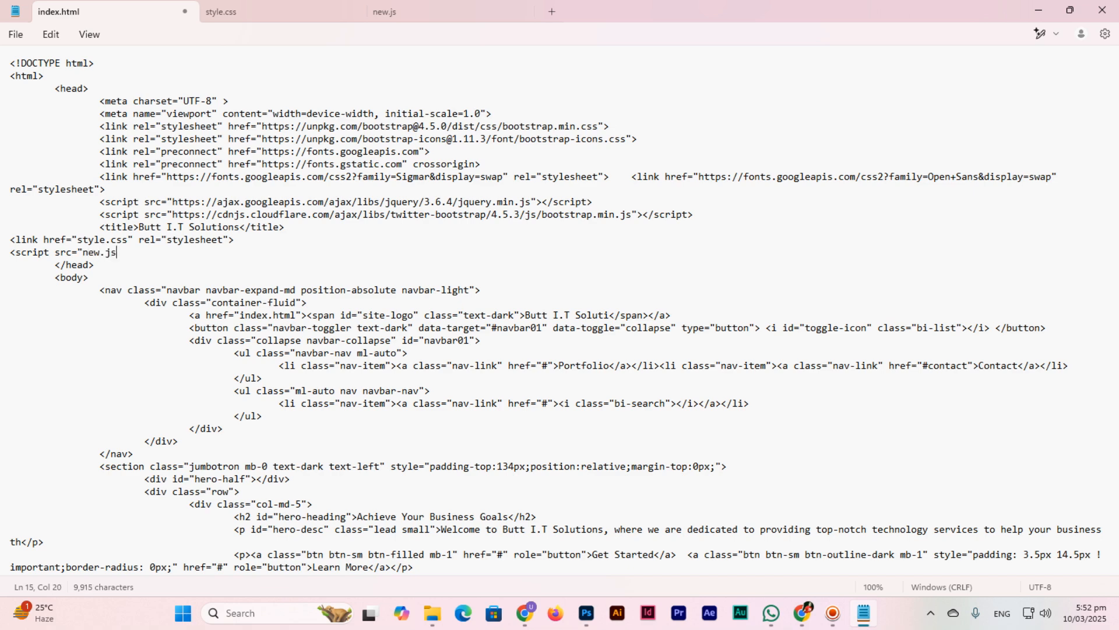
type("\"></script>")
key("ctrl+s")
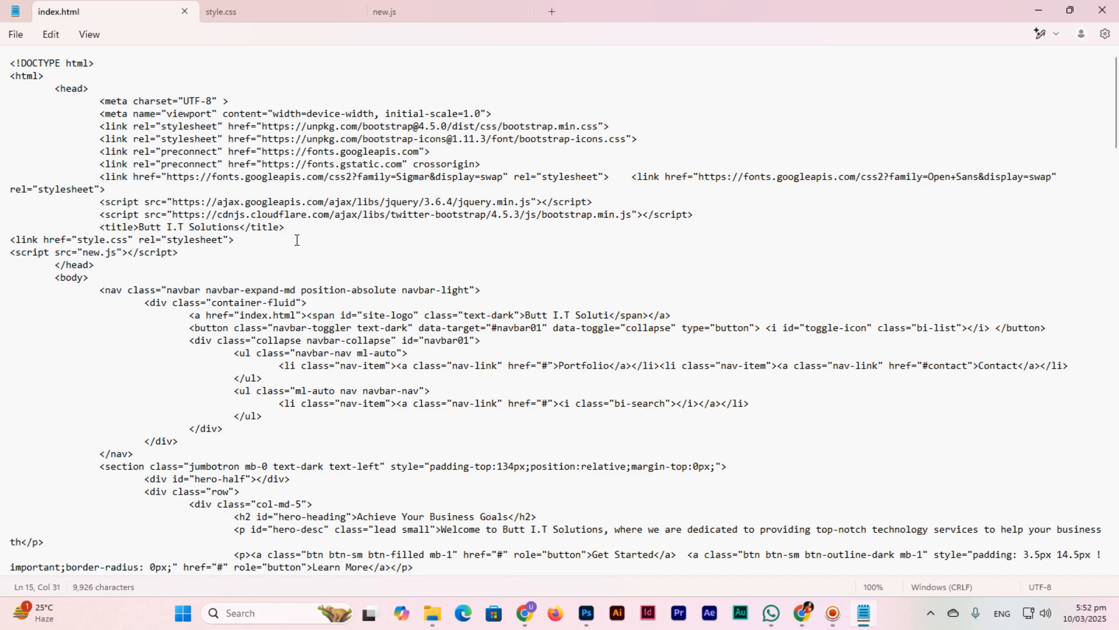
key("alt+Tab")
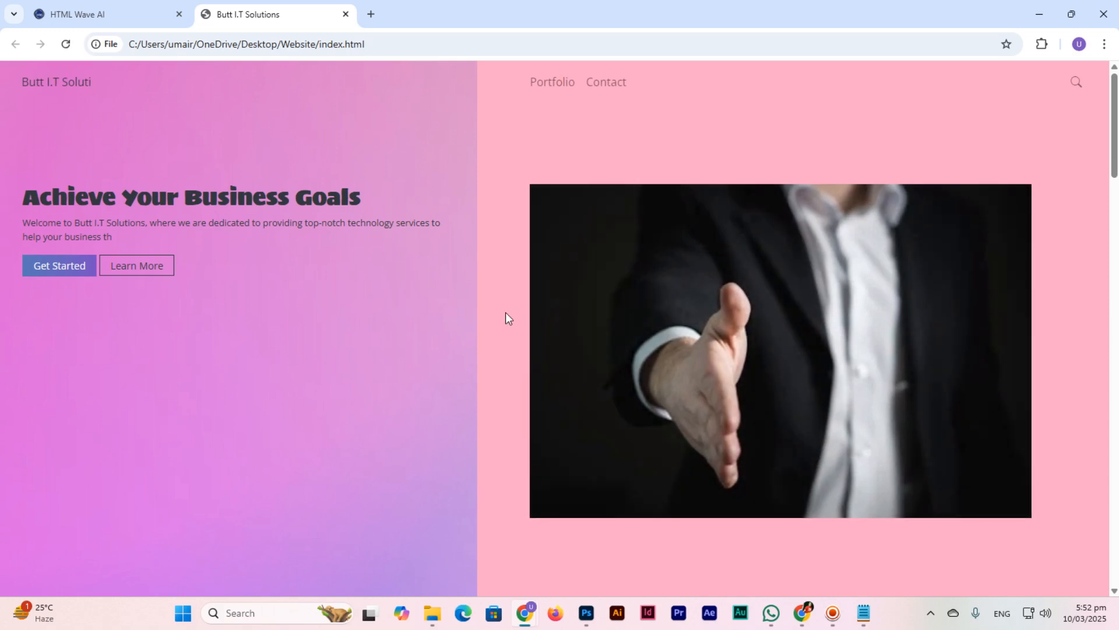
Step: Scroll through the styled preview and try the contact and back-to-top navigation links
scroll(601, 347, "down", 6)
scroll(599, 373, "up", 4)
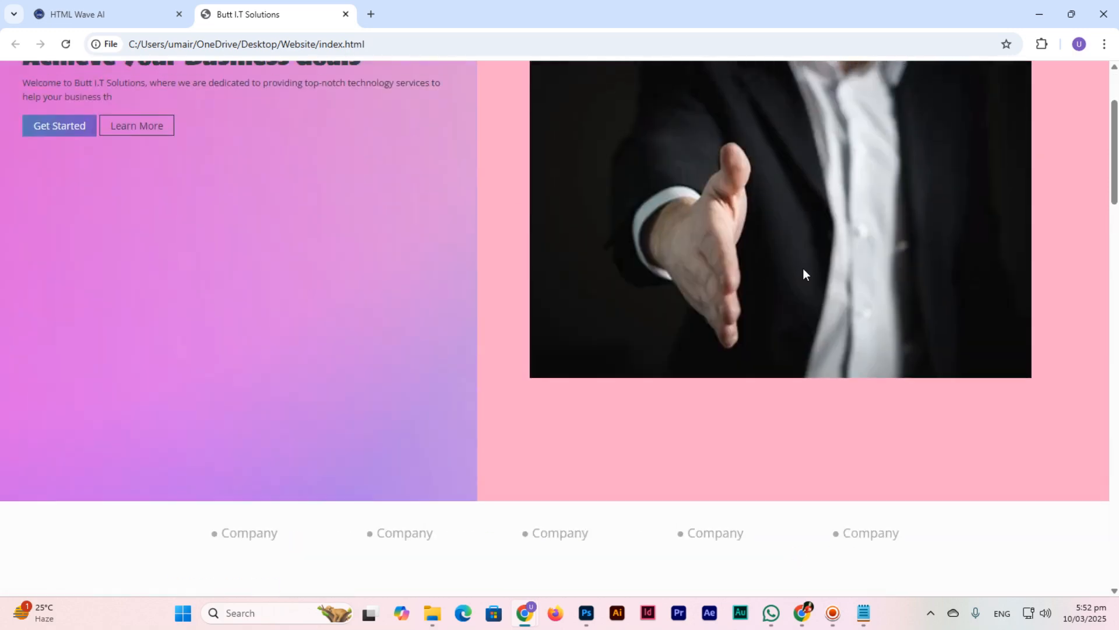
scroll(450, 345, "down", 15)
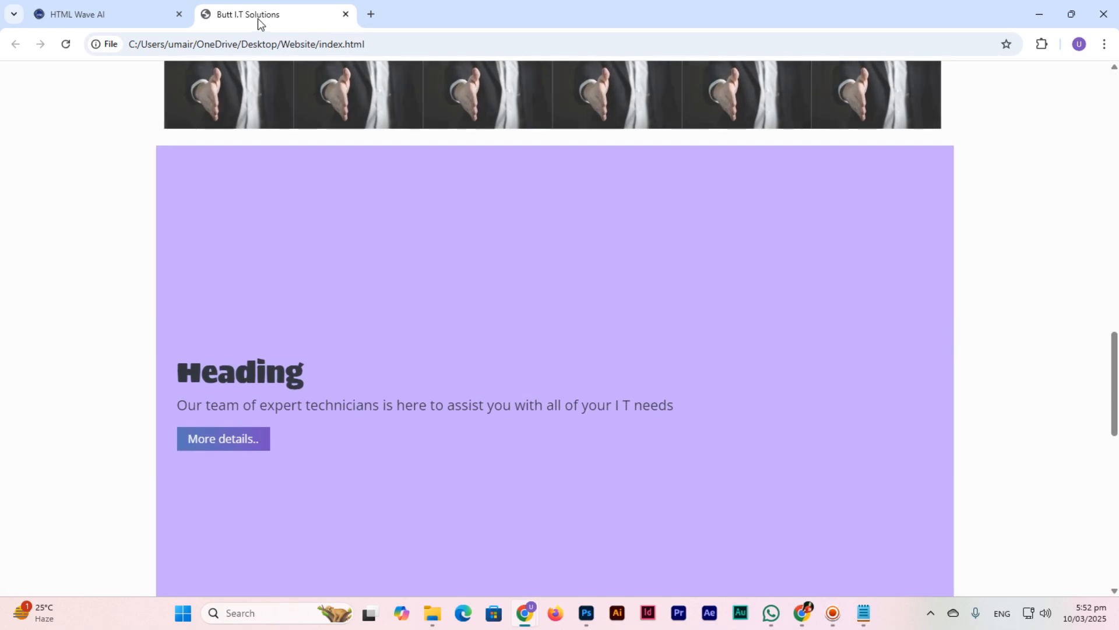
scroll(439, 315, "down", 12)
scroll(431, 324, "up", 20)
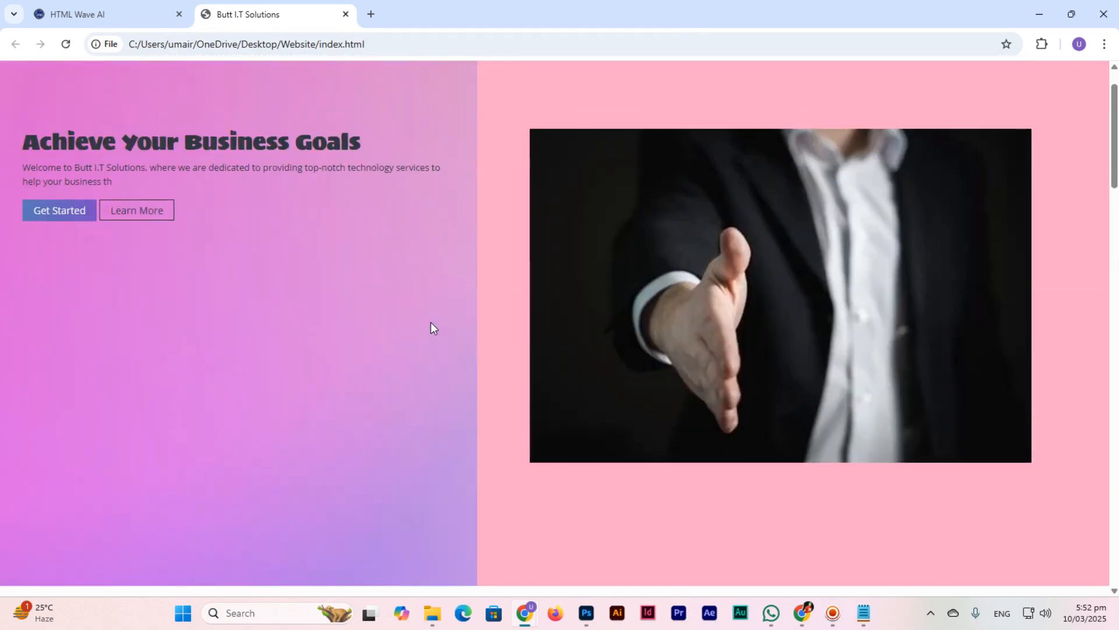
scroll(431, 322, "up", 1)
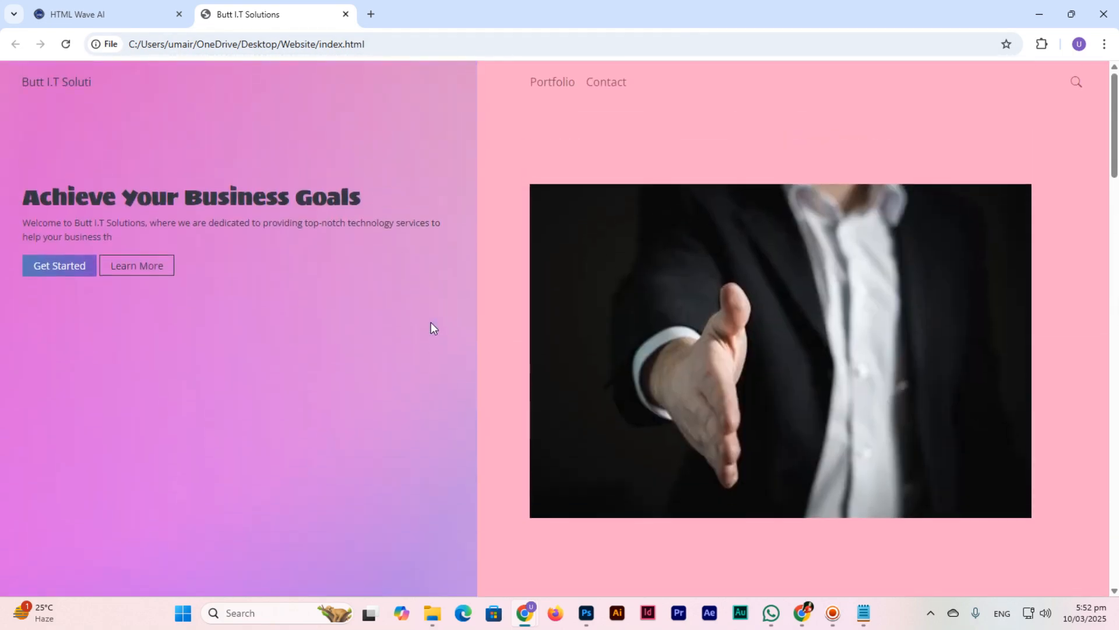
left_click(606, 81)
scroll(577, 345, "up", 15)
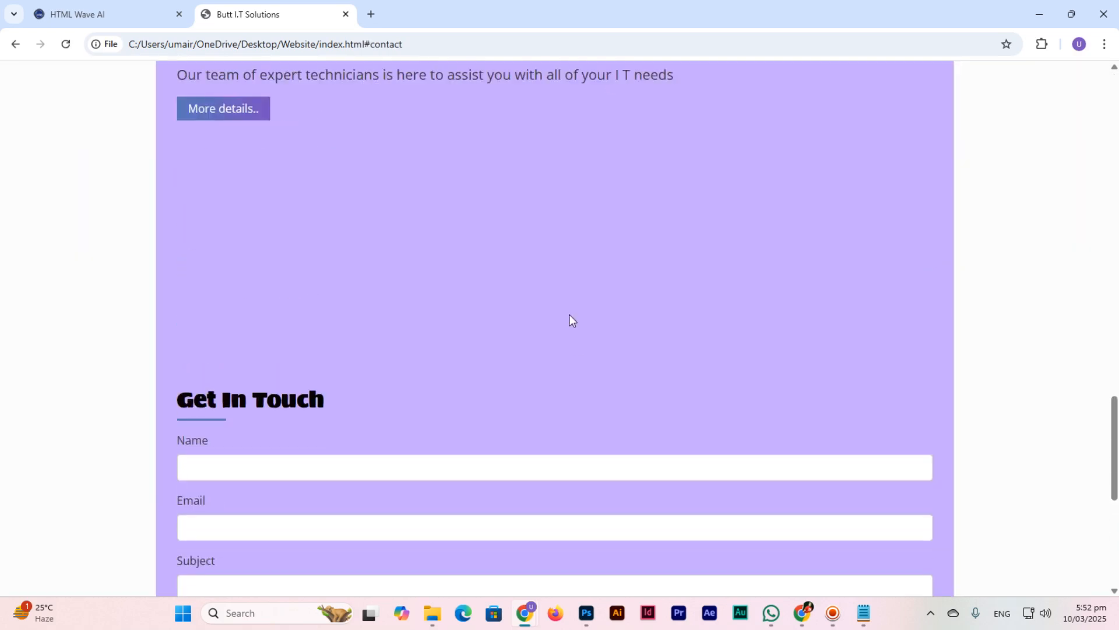
scroll(297, 298, "up", 10)
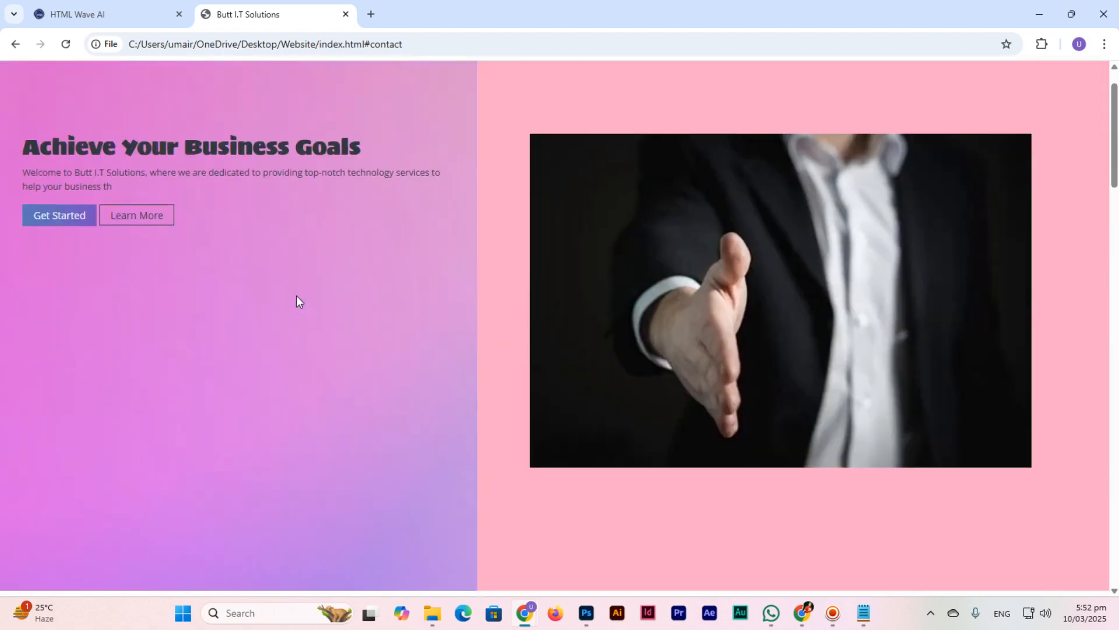
left_click(558, 86)
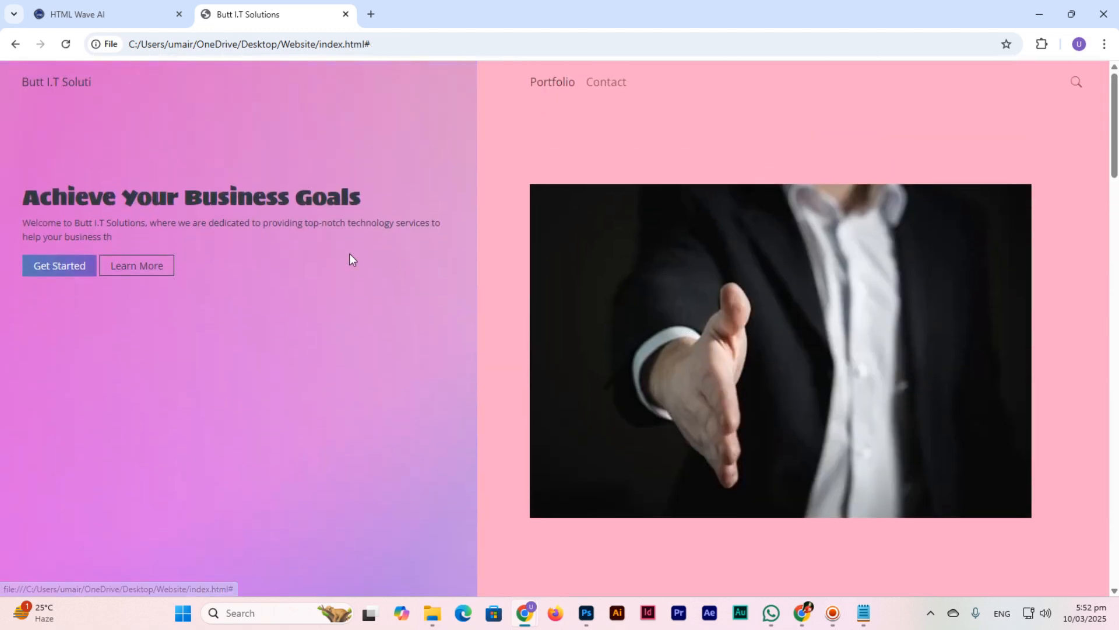
Step: Reload the preview's home page, try the Portfolio link, then return to the HTML Wave AI tab
left_click(43, 92)
scroll(560, 360, "down", 7)
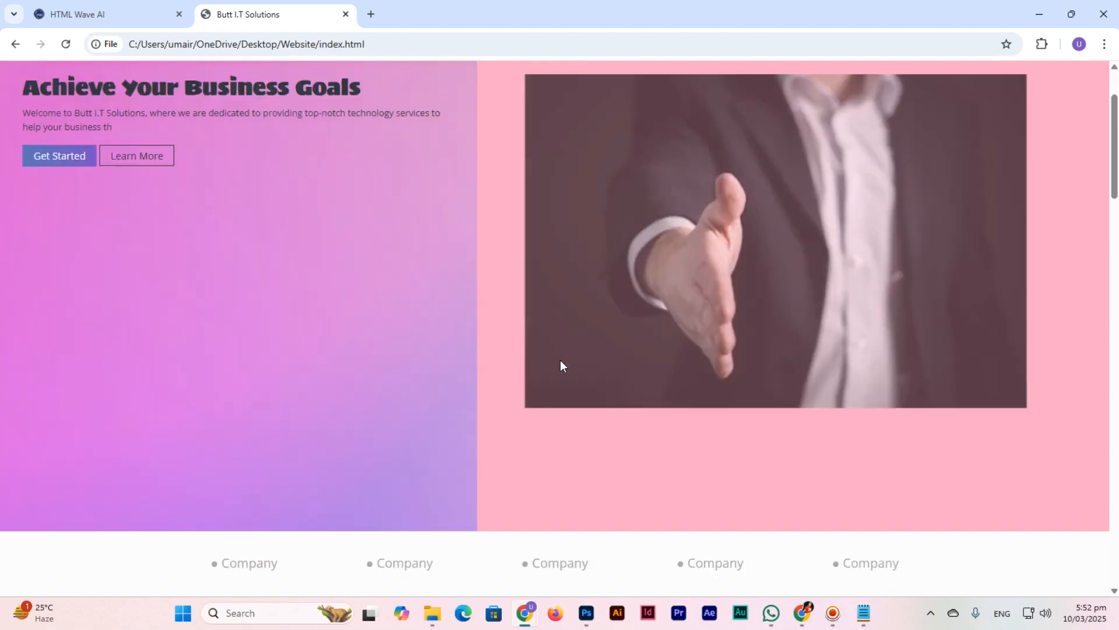
scroll(558, 361, "up", 7)
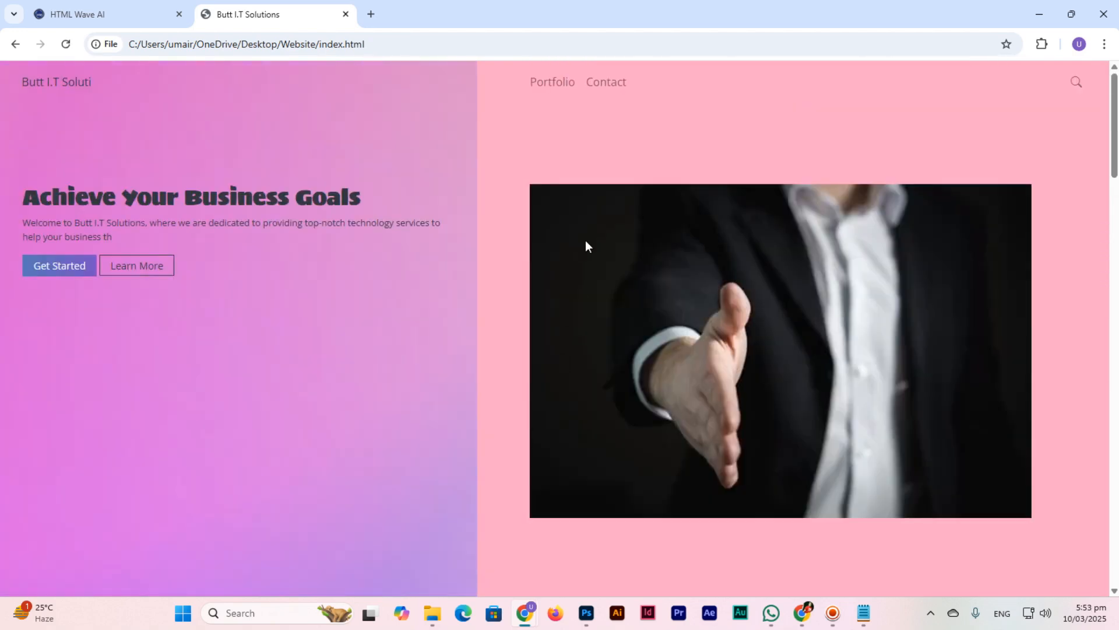
left_click(563, 82)
scroll(514, 320, "down", 8)
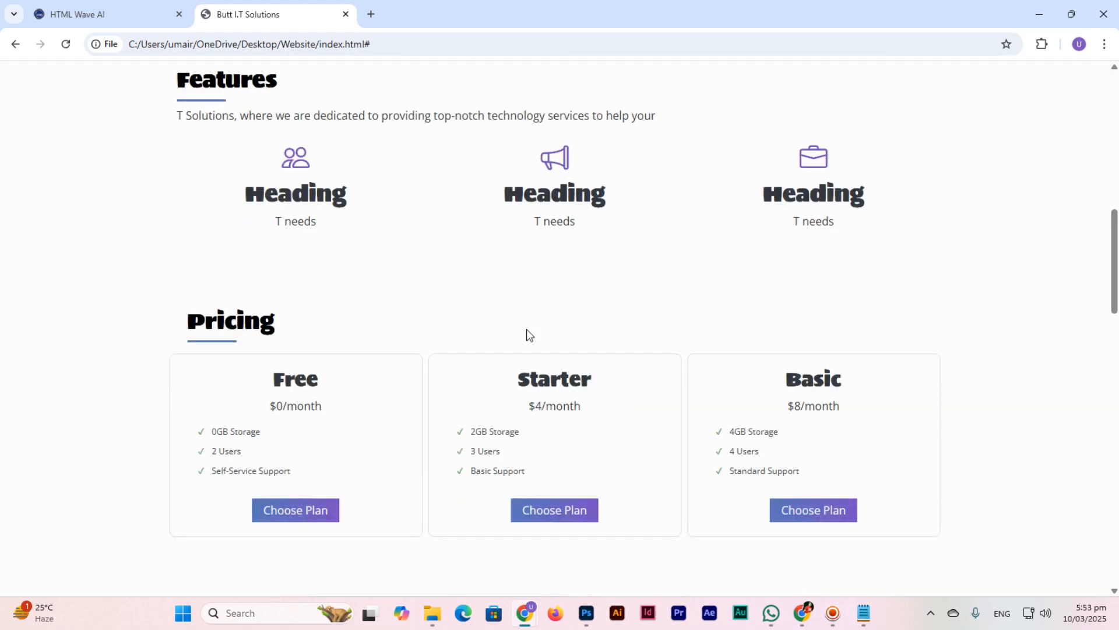
scroll(579, 259, "up", 5)
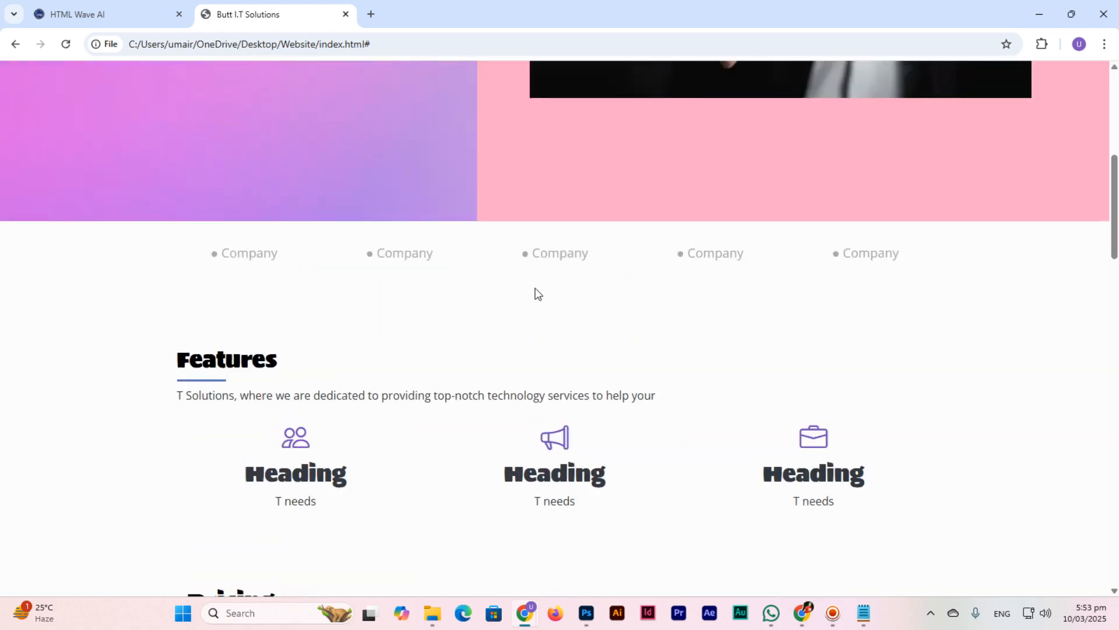
scroll(491, 268, "down", 4)
left_click(87, 14)
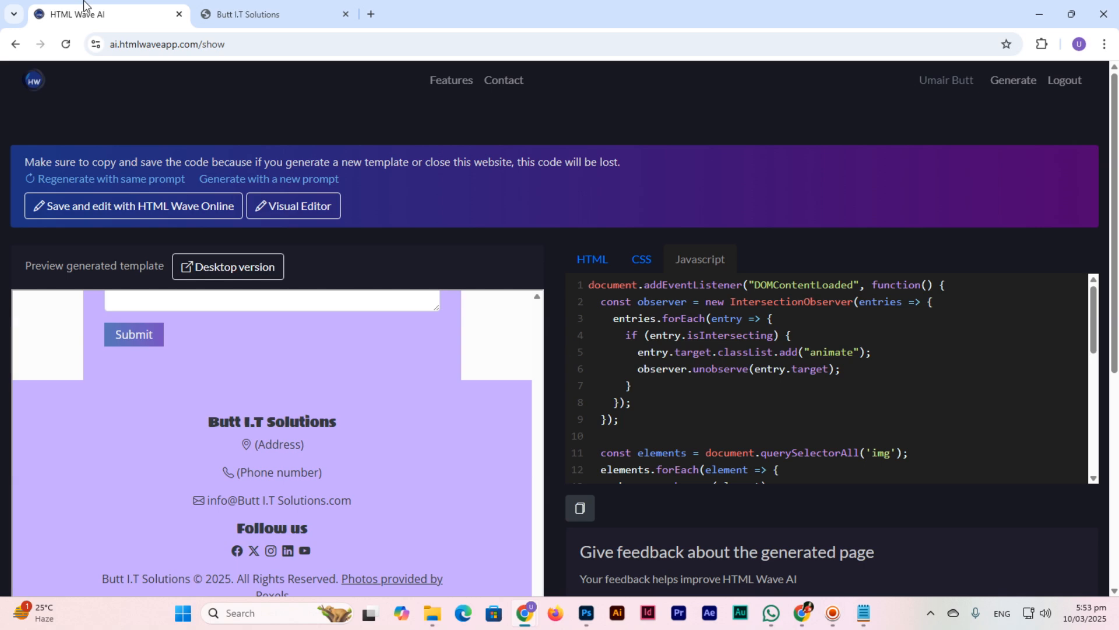
Step: Save the template with 'Save and edit with HTML Wave Online', then open it in the Visual Editor
left_click(138, 207)
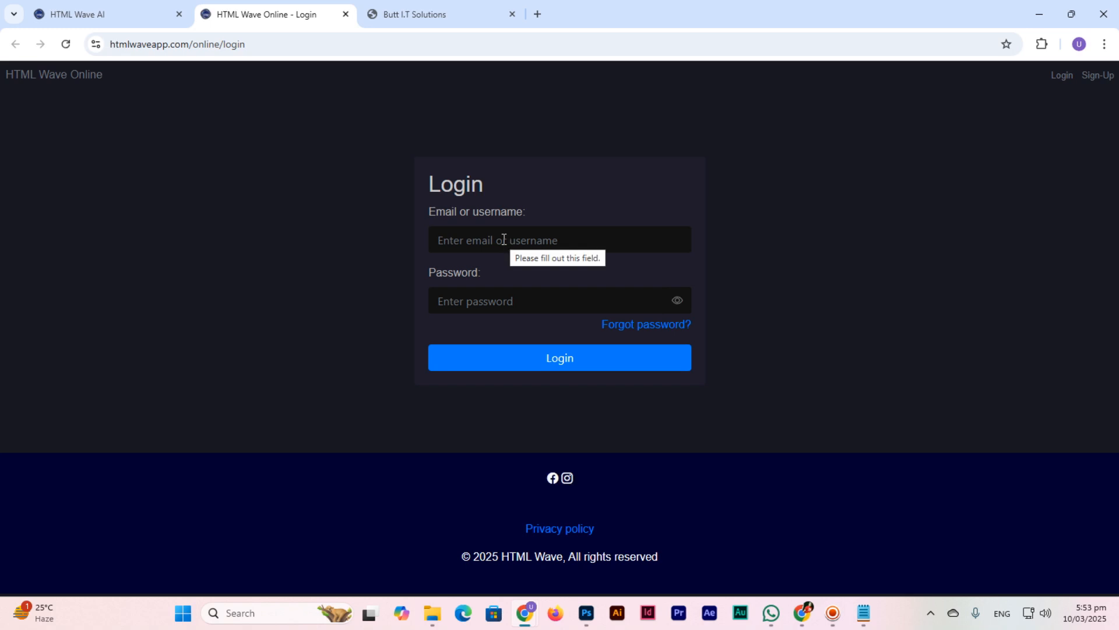
left_click(108, 10)
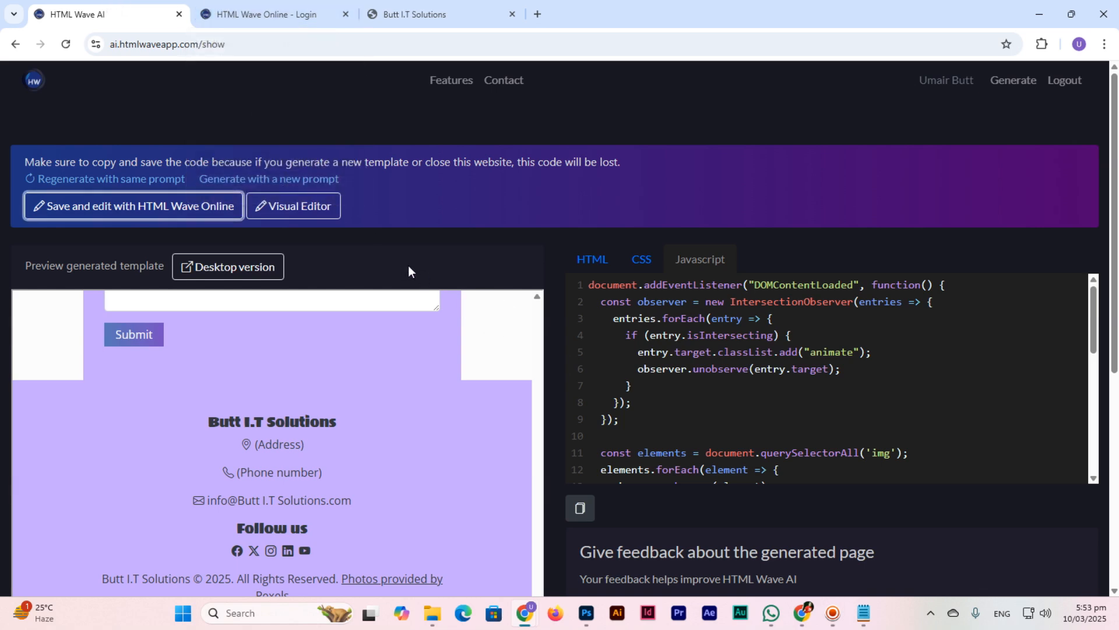
left_click(309, 210)
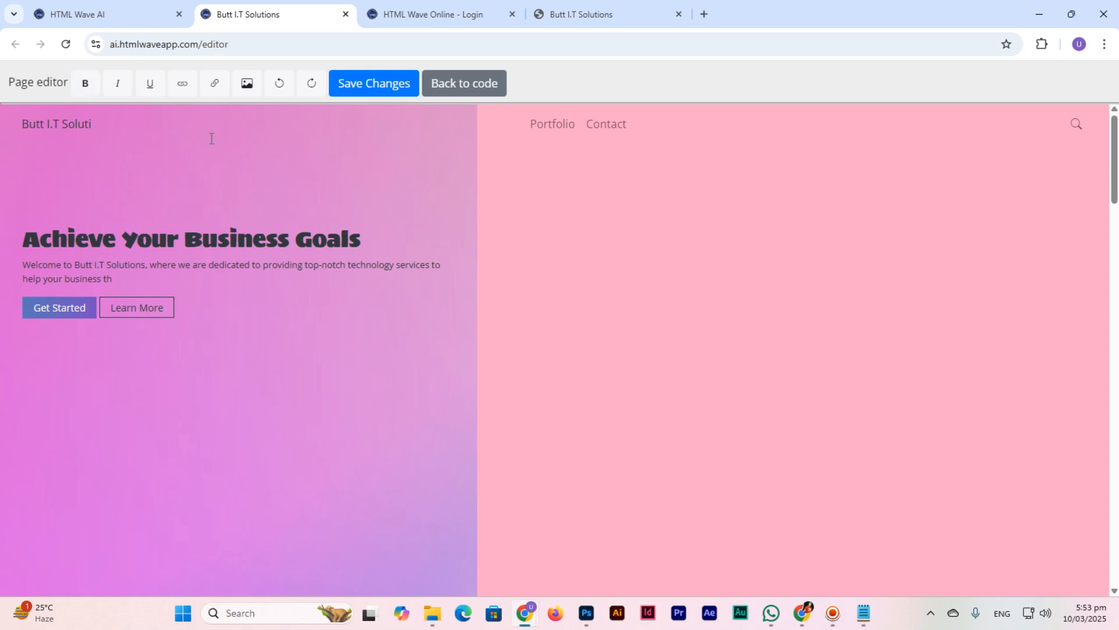
Step: Replace 'Goals' with 'Plans' in the hero heading and save the changes
left_click(237, 239)
left_click(295, 239)
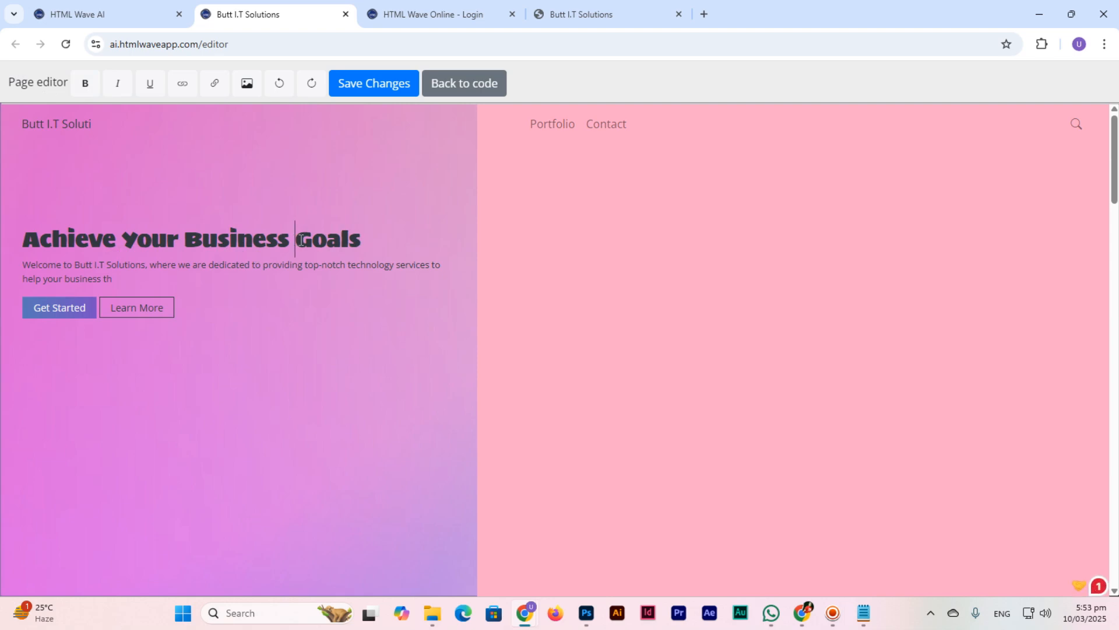
left_click_drag(296, 239, 364, 244)
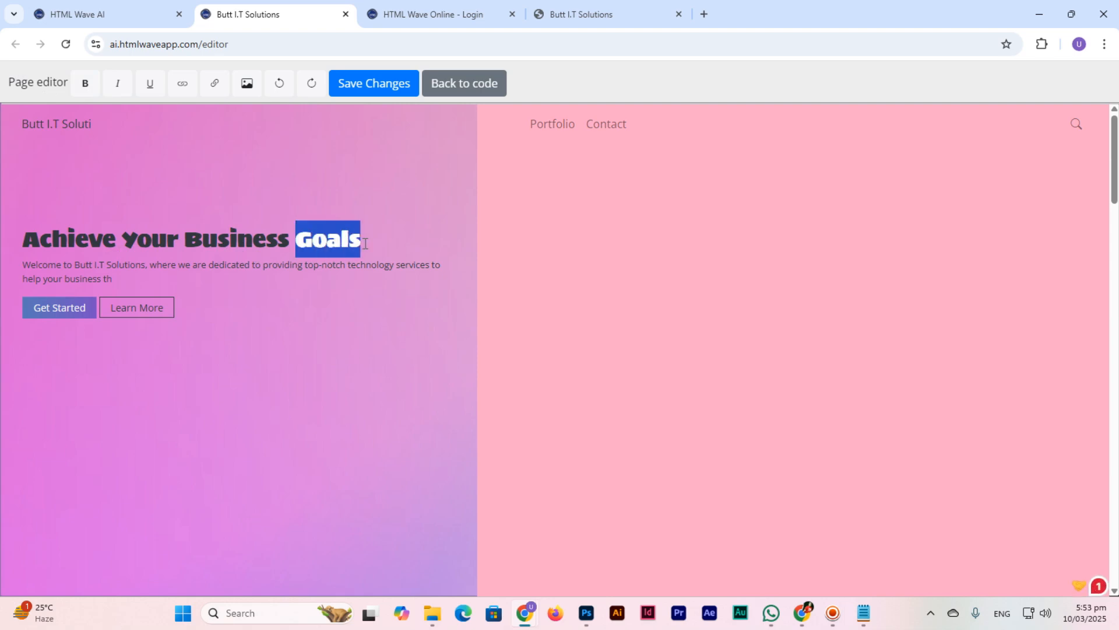
type("S")
key("BackSpace")
type("Plans")
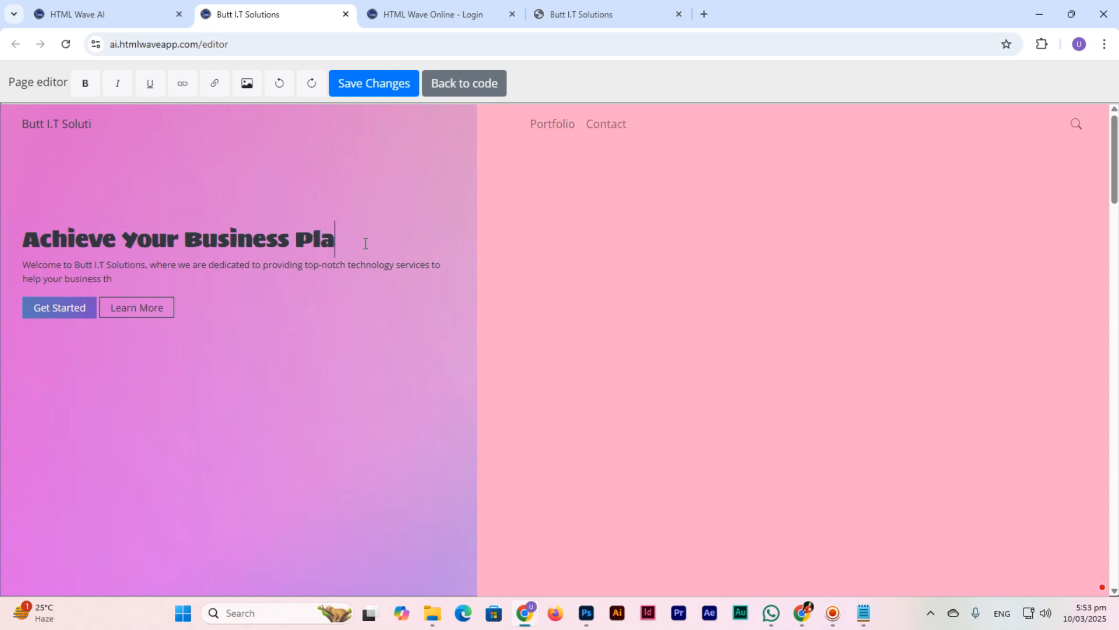
left_click(379, 95)
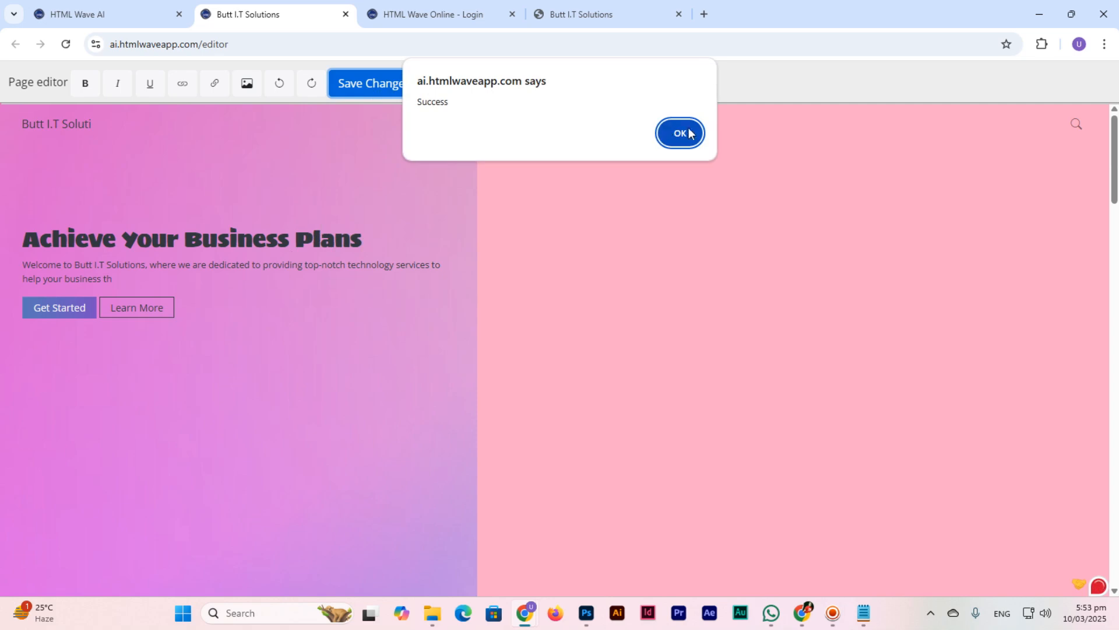
left_click(676, 130)
Step: Confirm the HTML code now shows 'Plans' in the heading, then reopen the Visual Editor
left_click(472, 88)
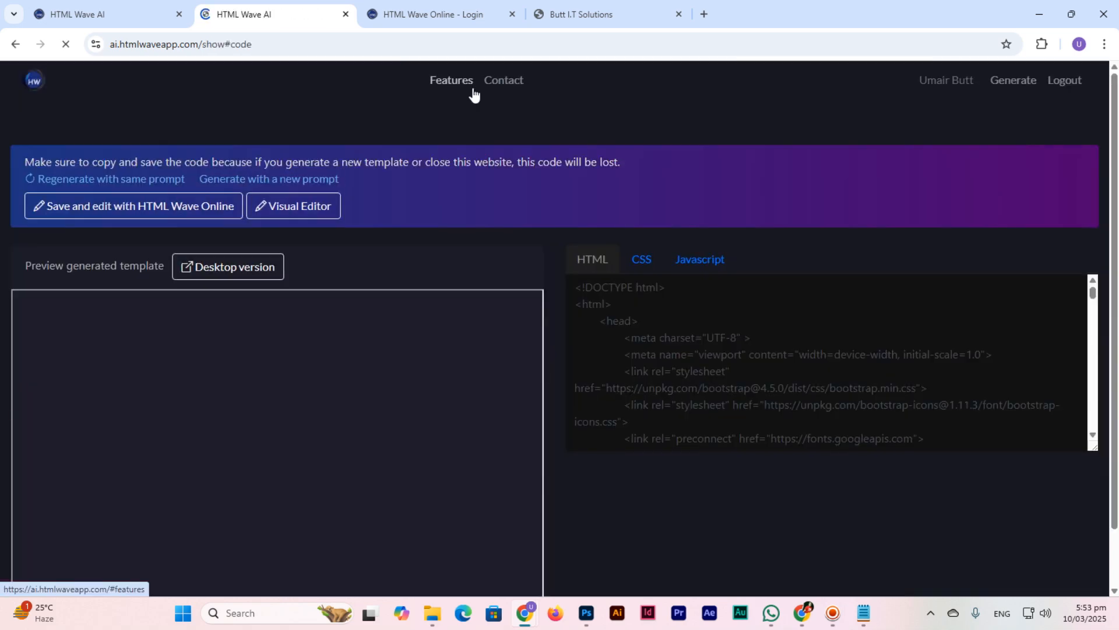
scroll(622, 300, "up", 1)
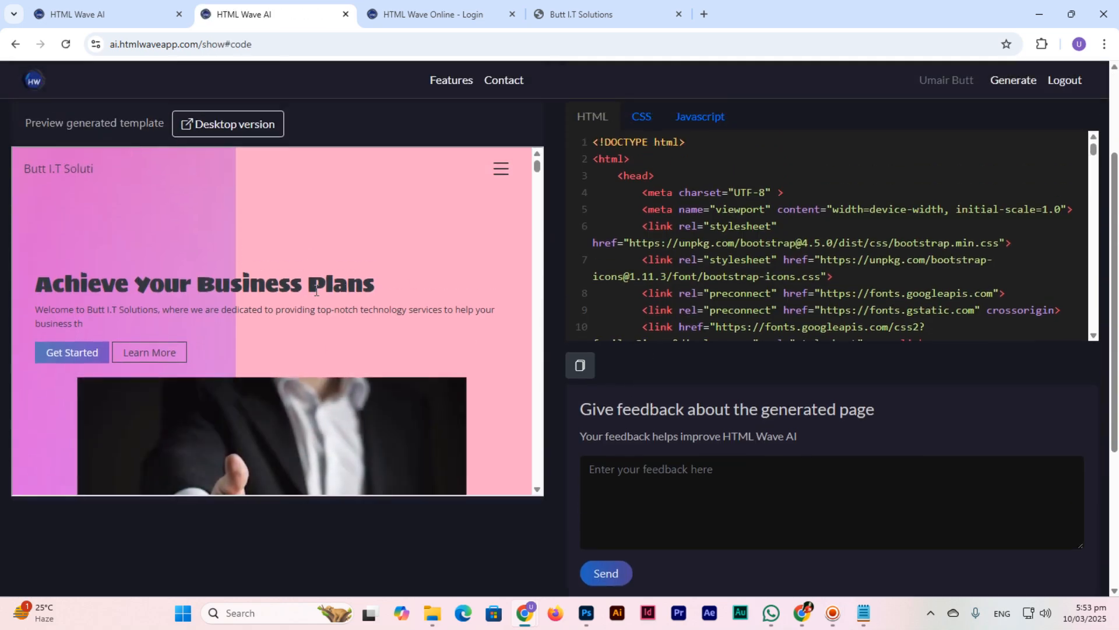
scroll(821, 262, "down", 3)
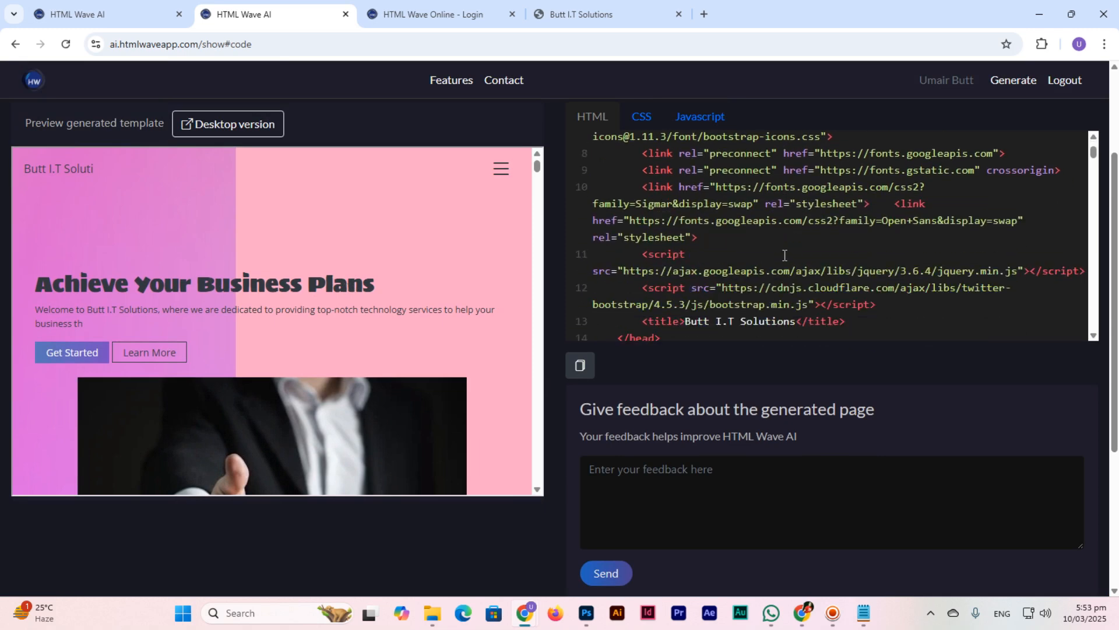
scroll(788, 255, "down", 3)
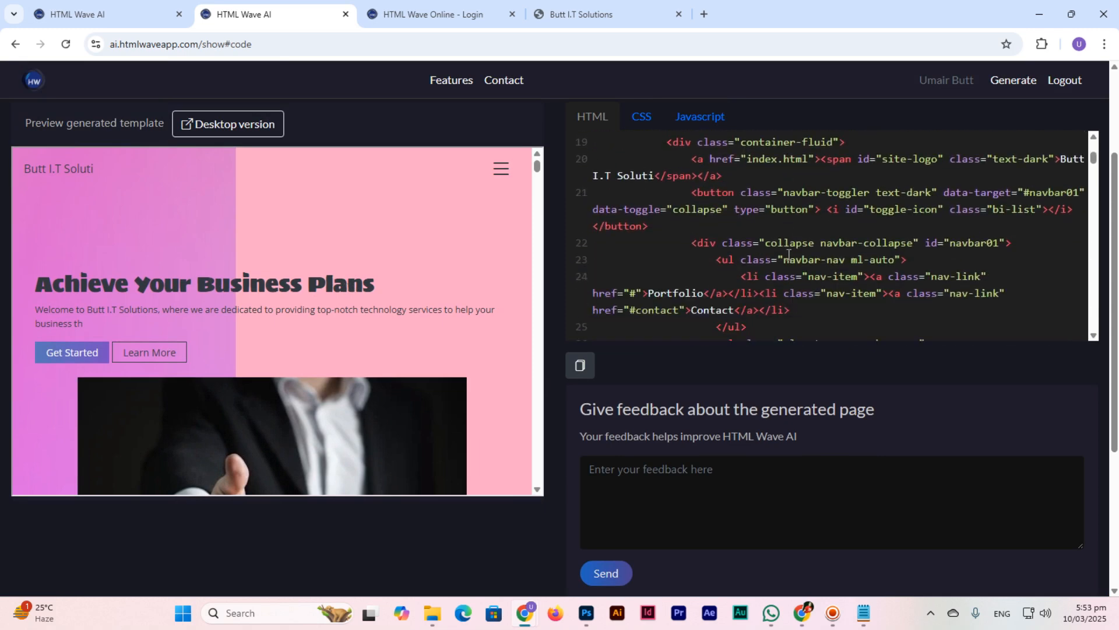
scroll(785, 251, "down", 3)
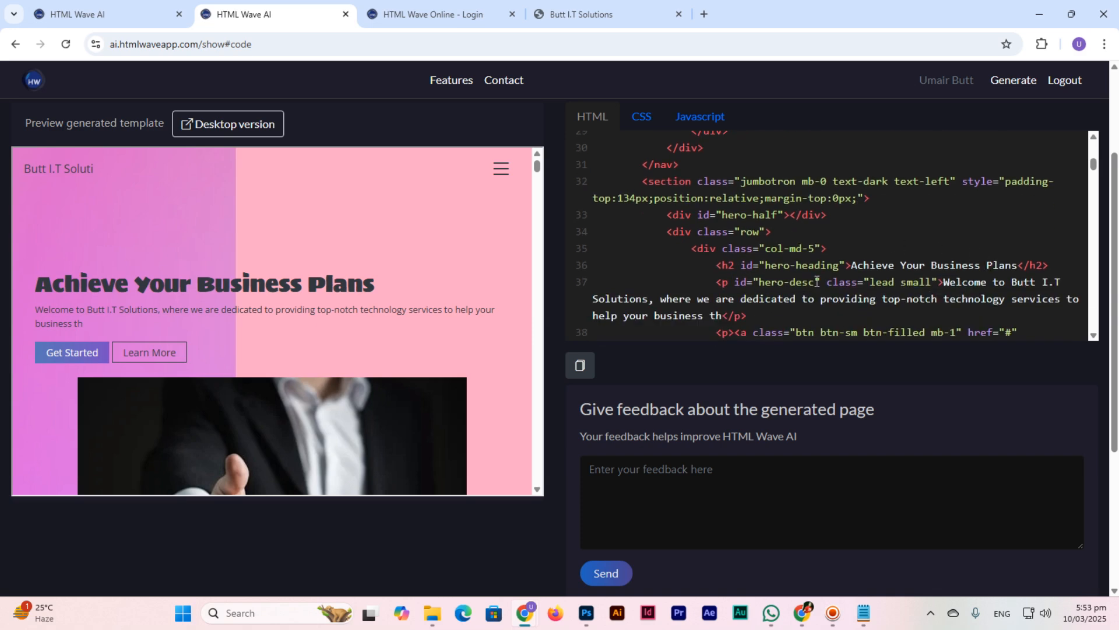
left_click_drag(720, 270, 731, 270)
left_click_drag(989, 265, 1010, 266)
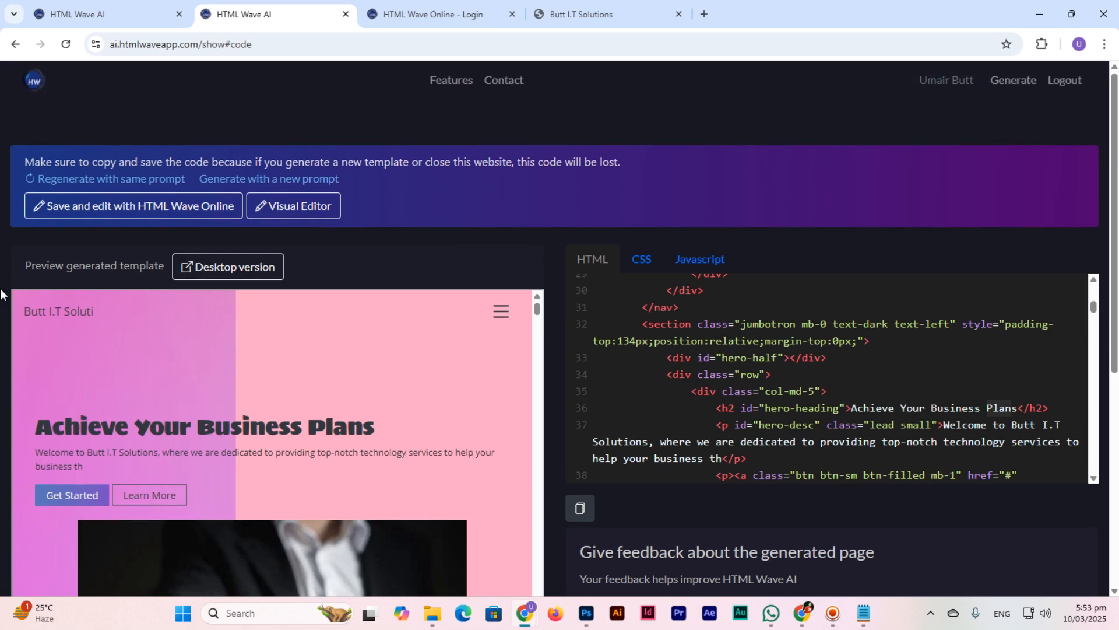
left_click(299, 208)
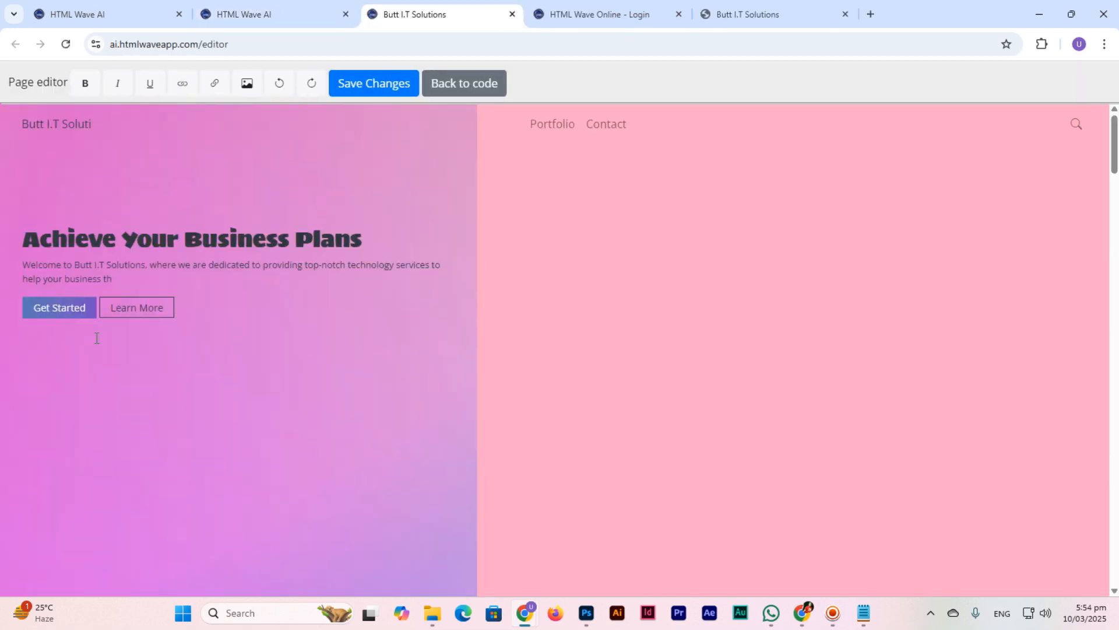
Step: Rename the three feature headings to Mission, Vision and About
scroll(97, 338, "down", 10)
left_click(343, 237)
scroll(344, 245, "up", 1)
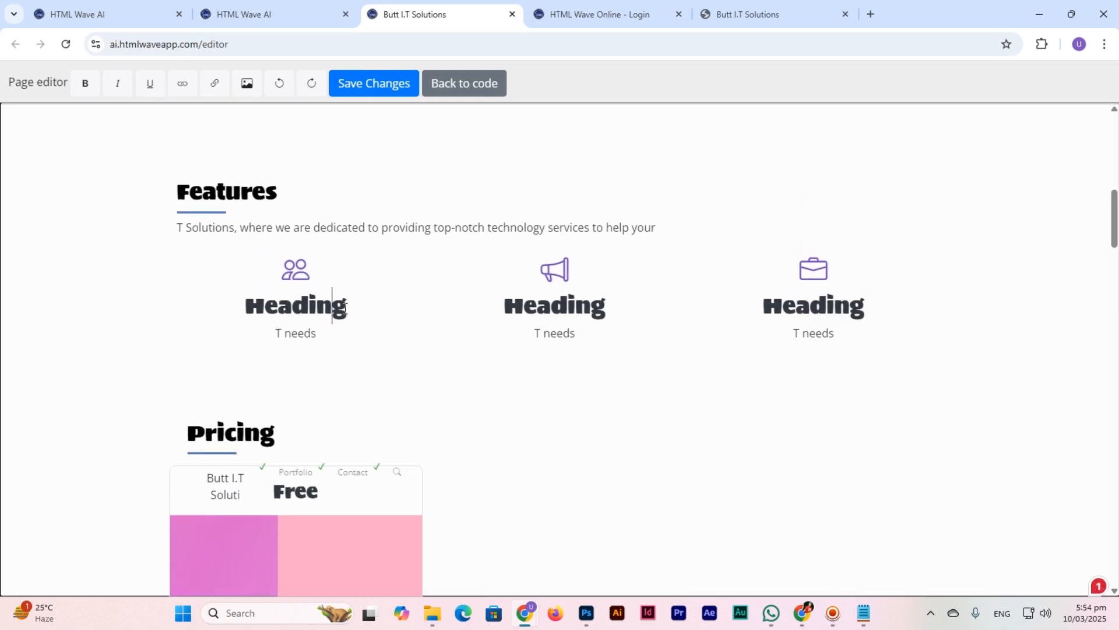
left_click_drag(348, 305, 247, 302)
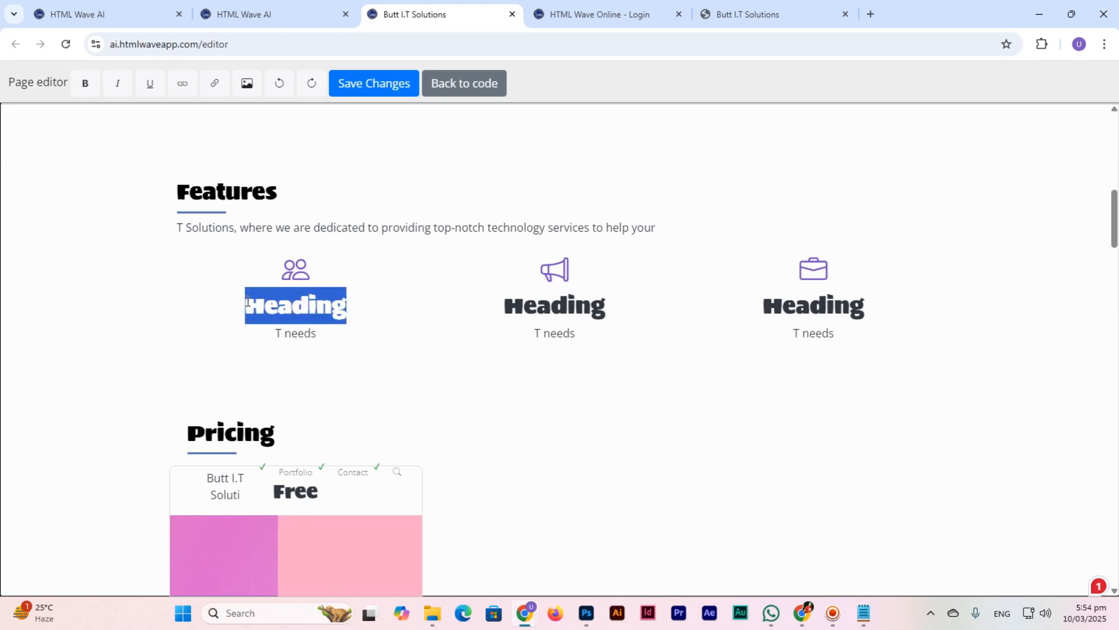
type("Mission")
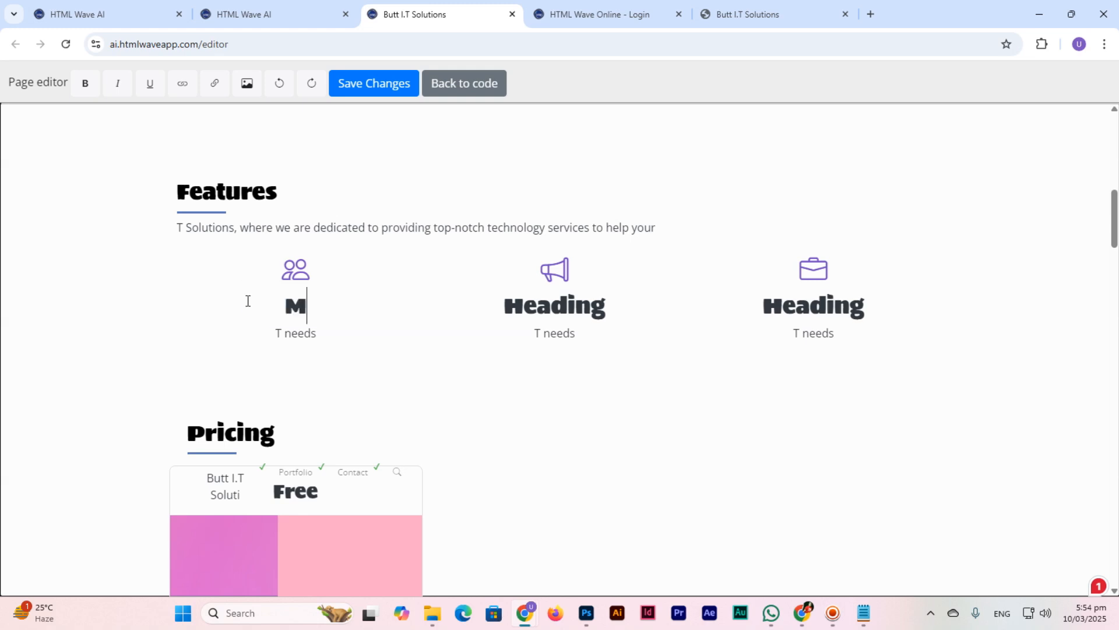
left_click_drag(609, 307, 496, 307)
type("Vison")
key("BackSpace")
key("BackSpace")
type("ion")
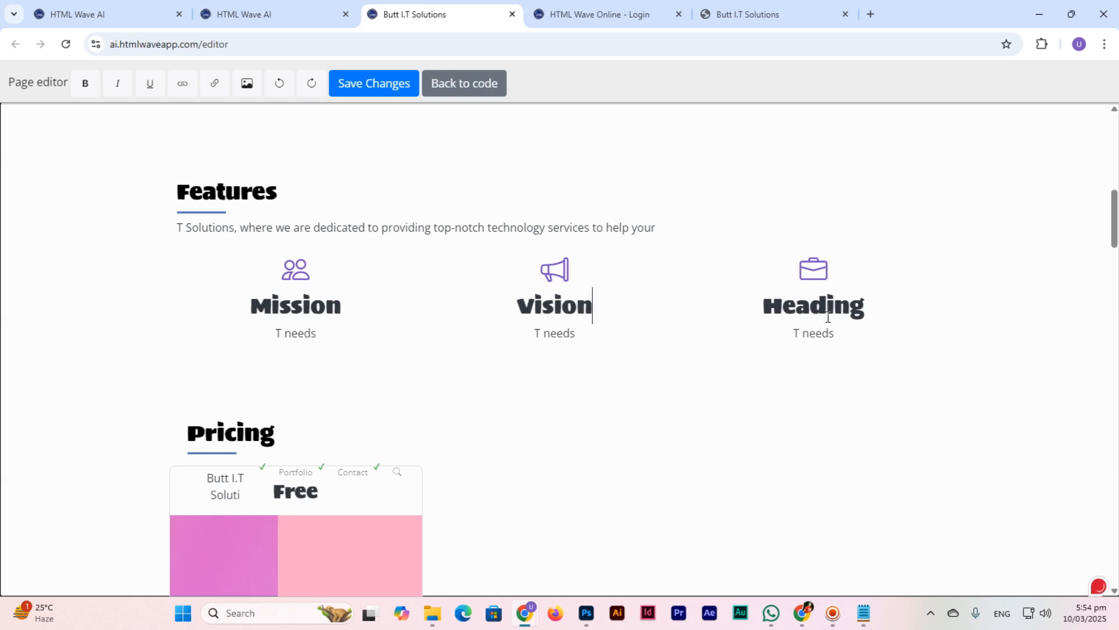
left_click_drag(866, 307, 771, 303)
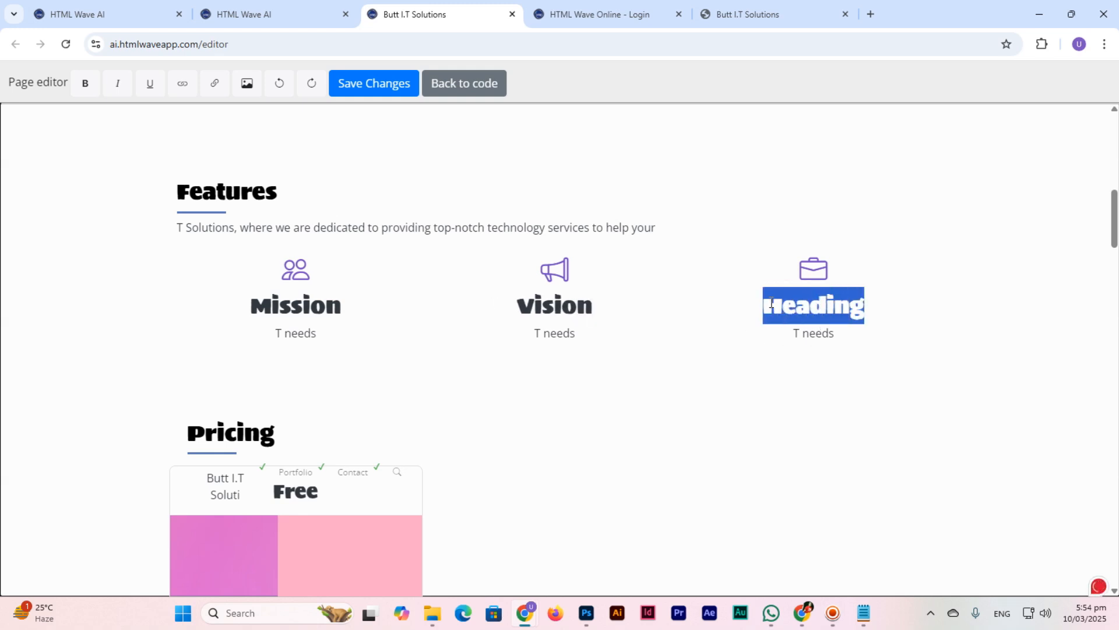
type("About")
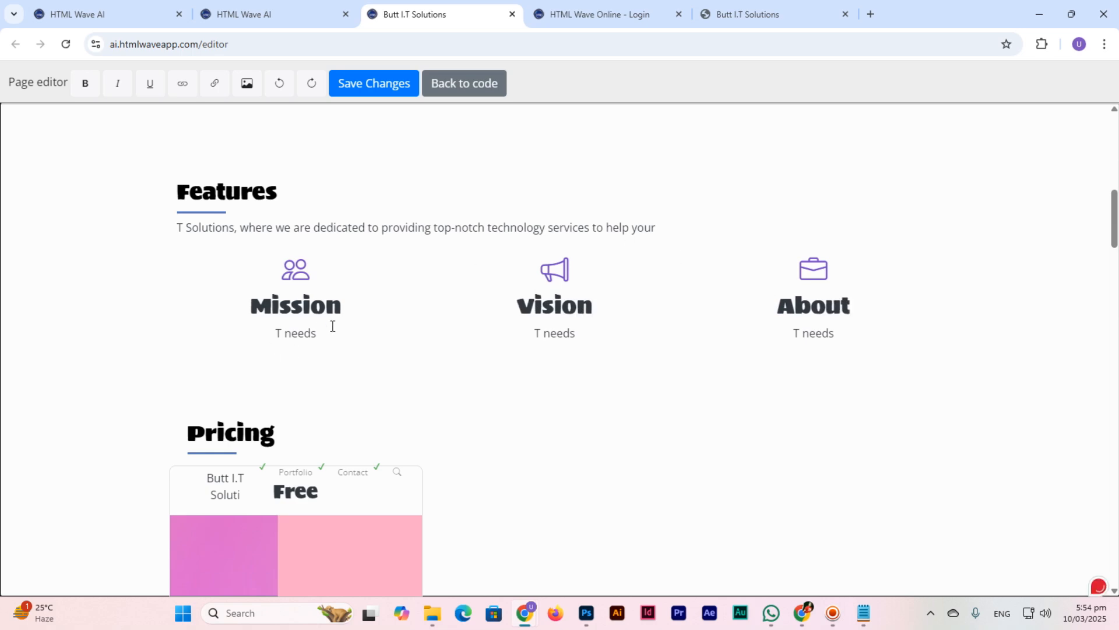
Step: Rewrite the Mission text about designing beautiful WordPress websites, then digital media marketing
left_click_drag(316, 333, 273, 331)
type("Our Mission is to create and")
key("Return")
type("design beautiful websites using")
key("BackSpace")
key("BackSpace")
key("BackSpace")
key("BackSpace")
key("BackSpace")
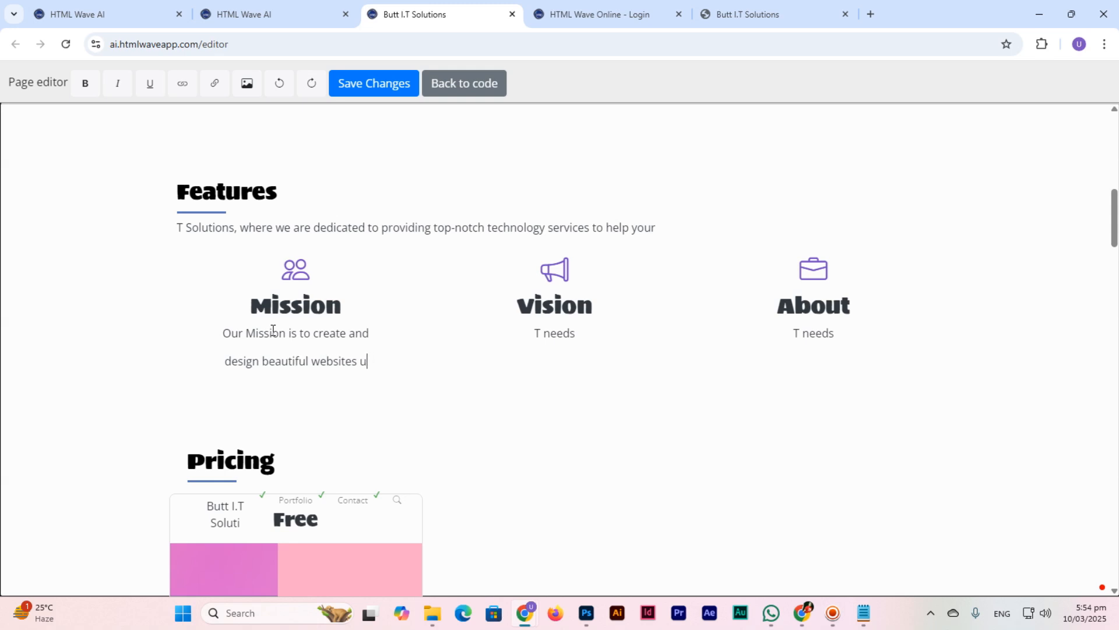
type("using Wordpre")
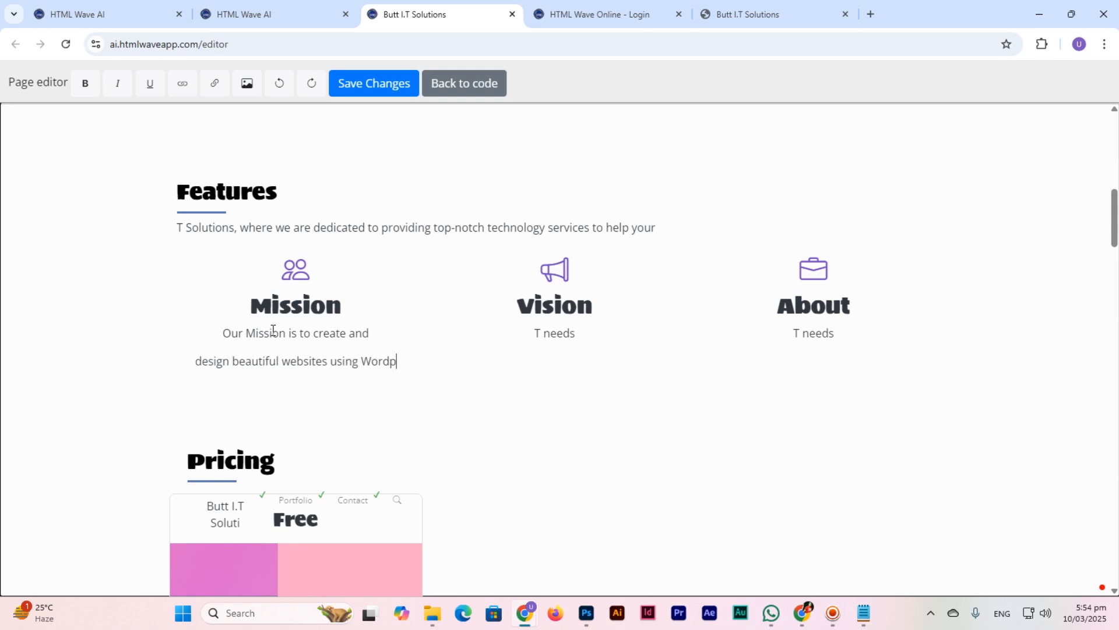
key("BackSpace")
key("BackSpace")
key("BackSpace")
type("Press")
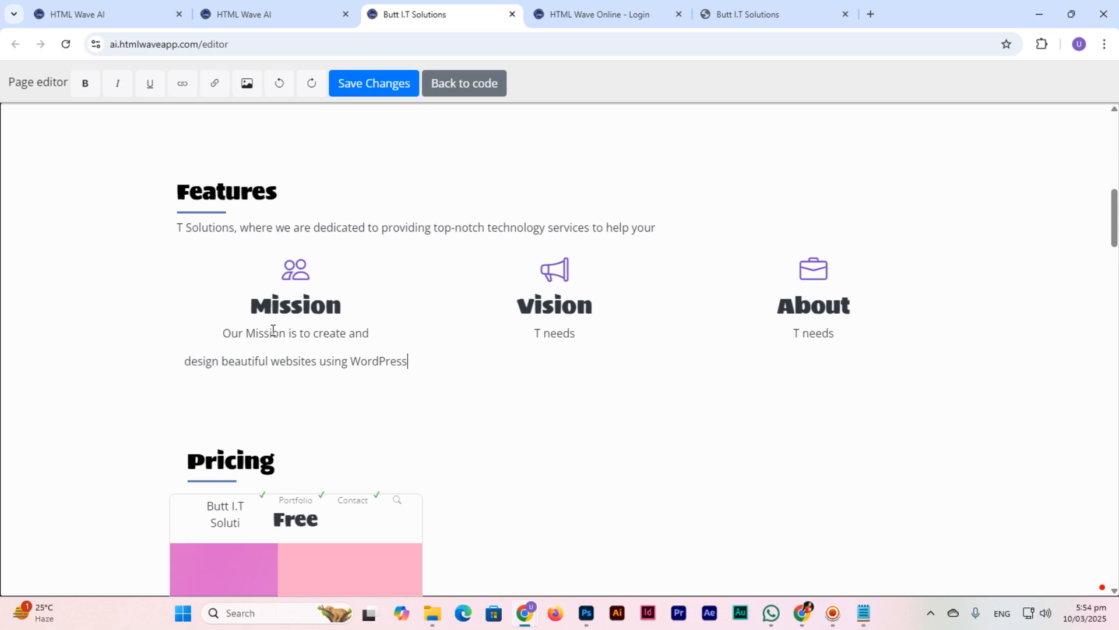
type(", and then ")
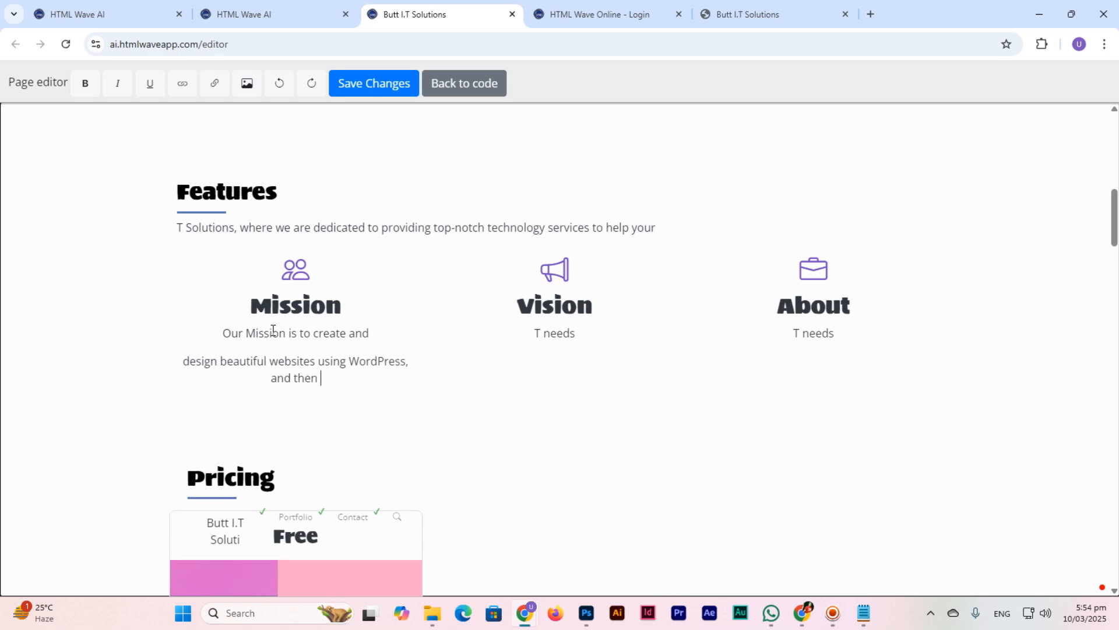
type("digital media marke")
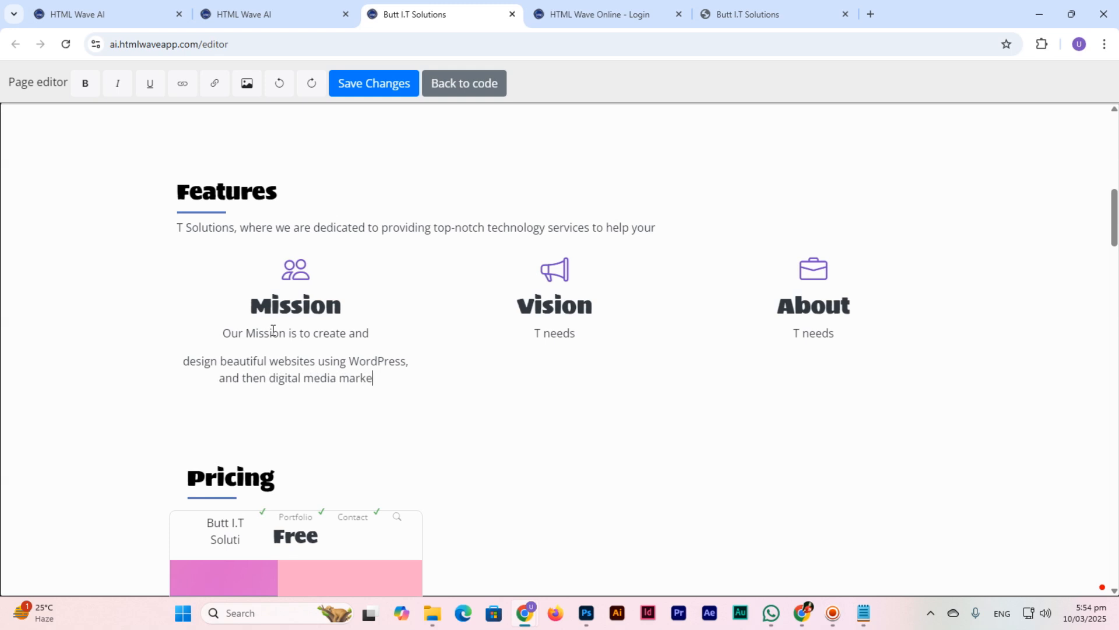
type("ting.")
Step: Join the two Mission lines into one paragraph, save the page, and return to the code view
left_click(183, 362)
key("BackSpace")
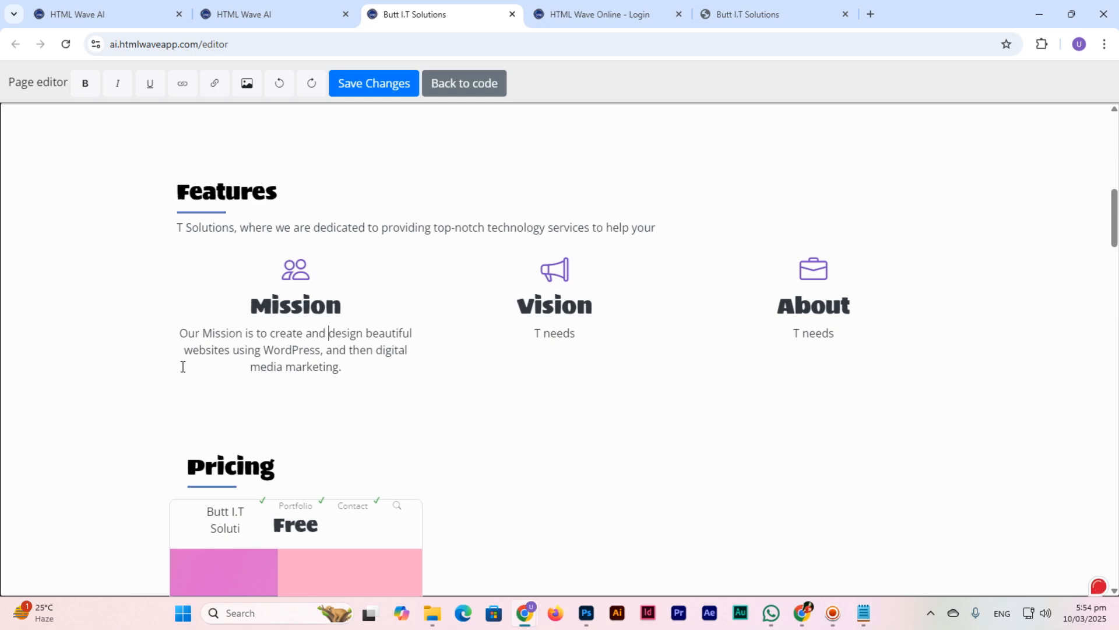
left_click(392, 84)
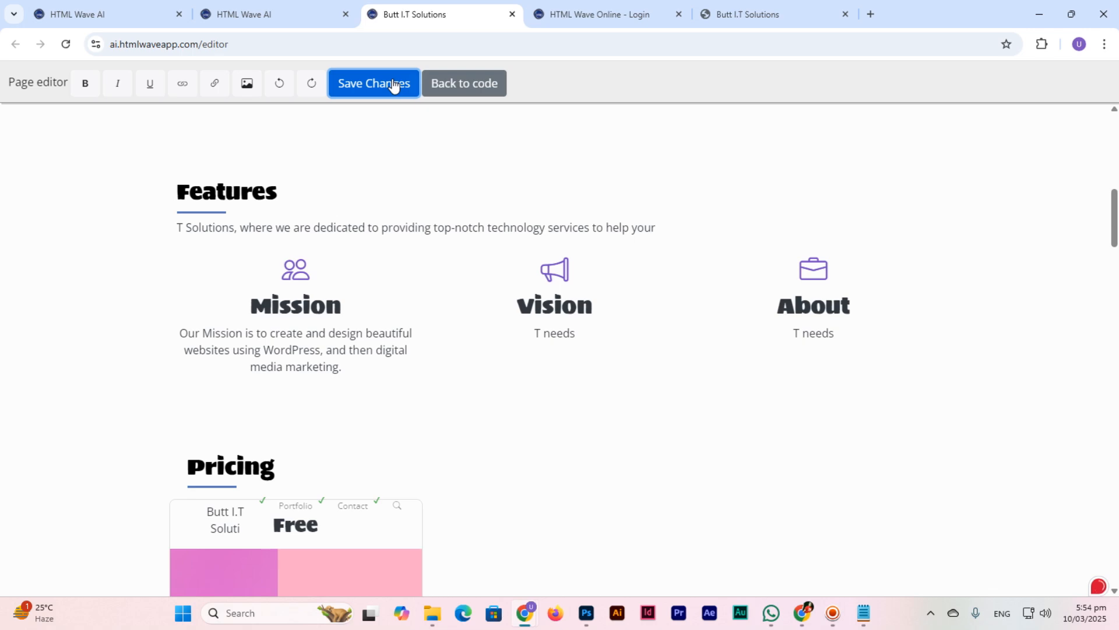
left_click(680, 133)
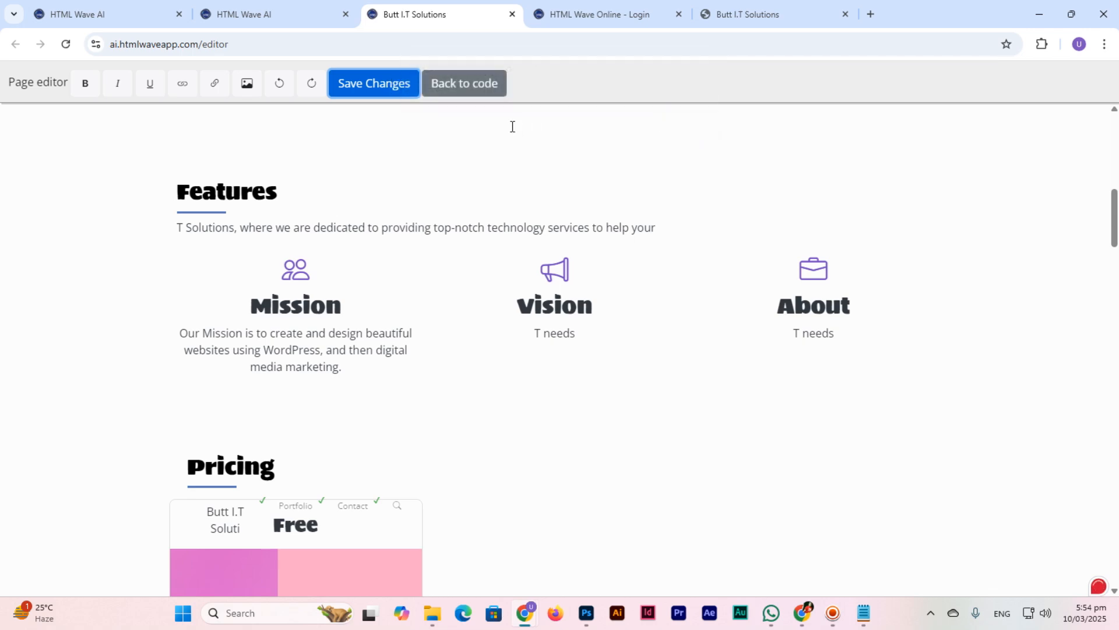
left_click(484, 85)
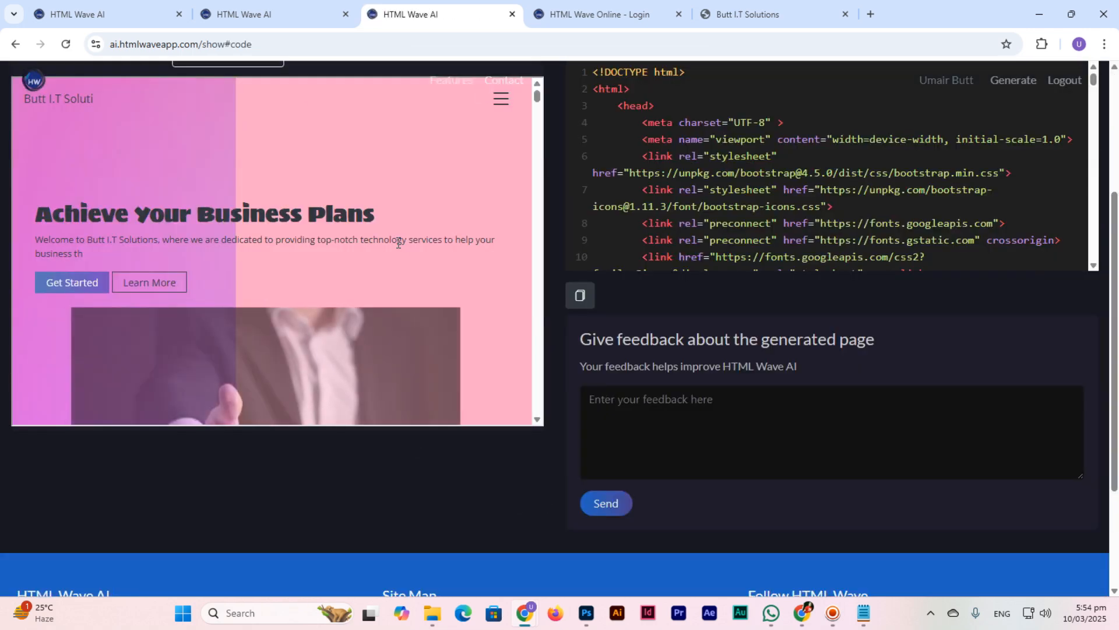
Step: Scroll the generated code to verify the revised Mission paragraph, then switch to index.html in Notepad
scroll(404, 249, "down", 5)
scroll(337, 247, "down", 5)
scroll(296, 248, "up", 2)
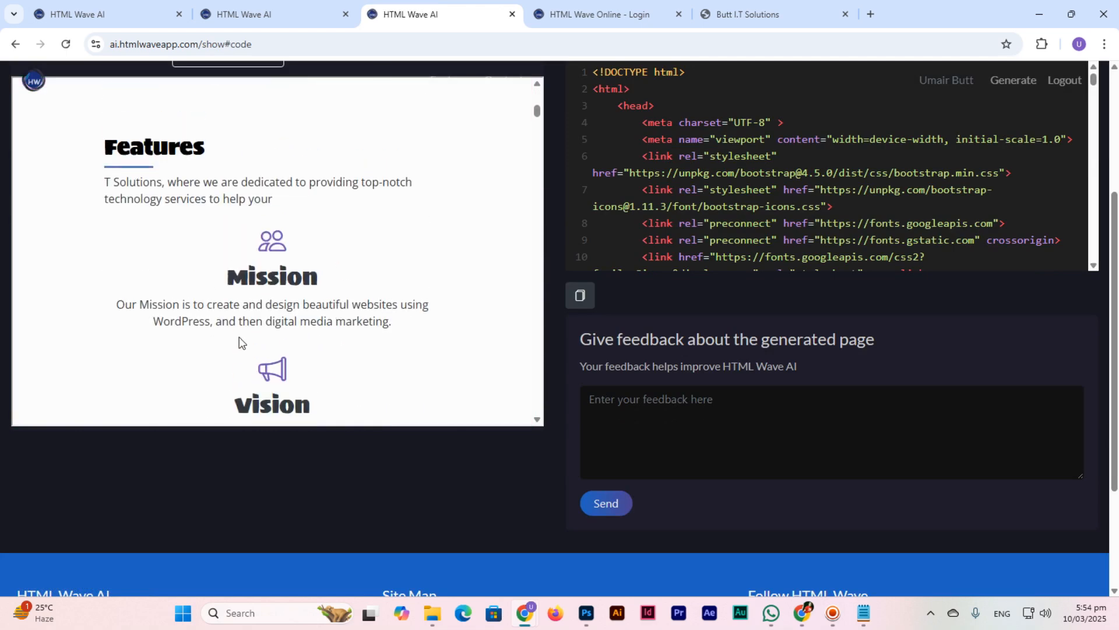
scroll(554, 417, "up", 2)
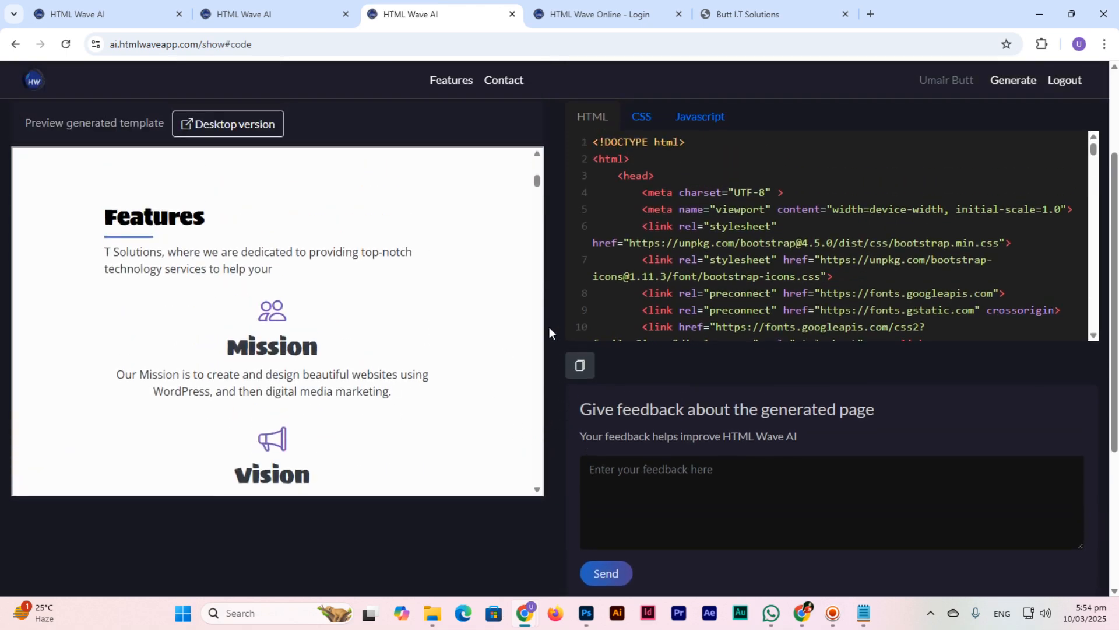
scroll(915, 323, "down", 10)
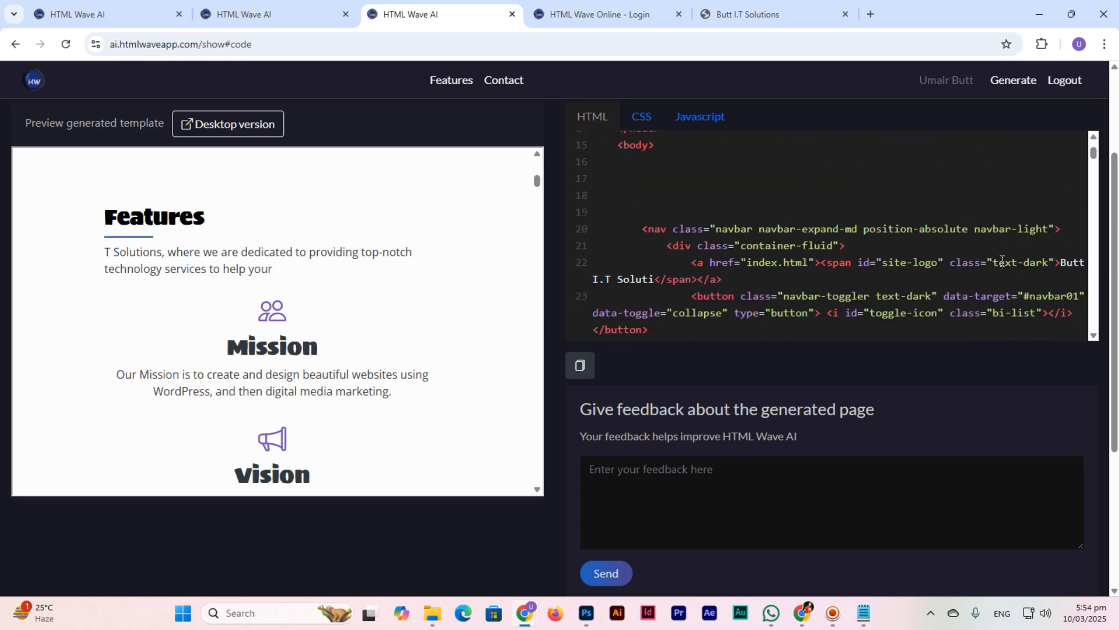
scroll(1002, 262, "down", 10)
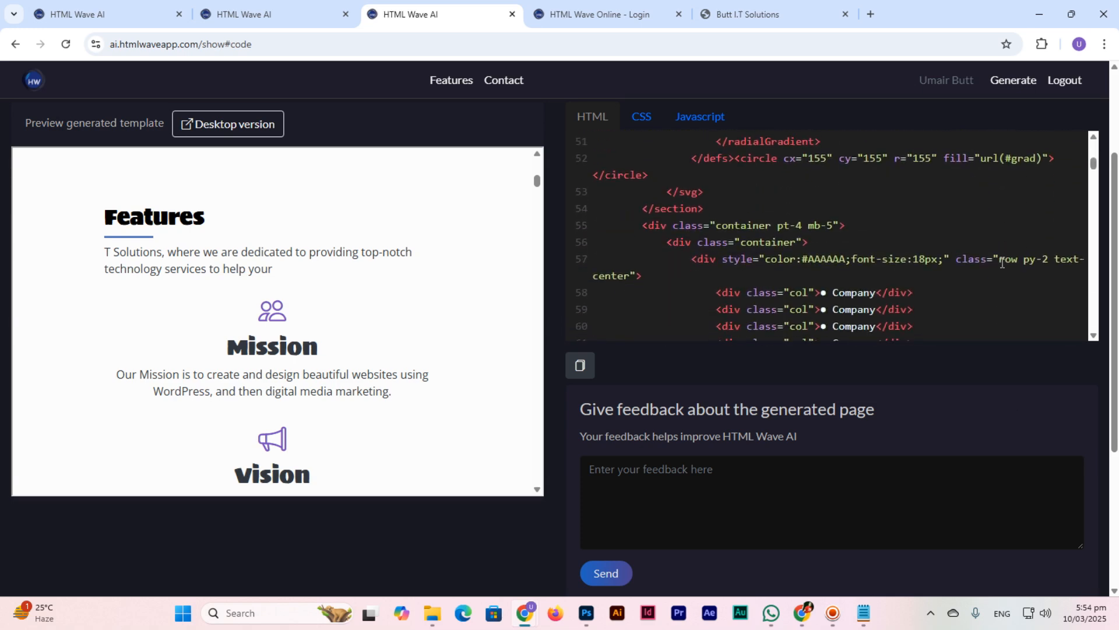
scroll(1002, 262, "down", 3)
scroll(1002, 262, "up", 1)
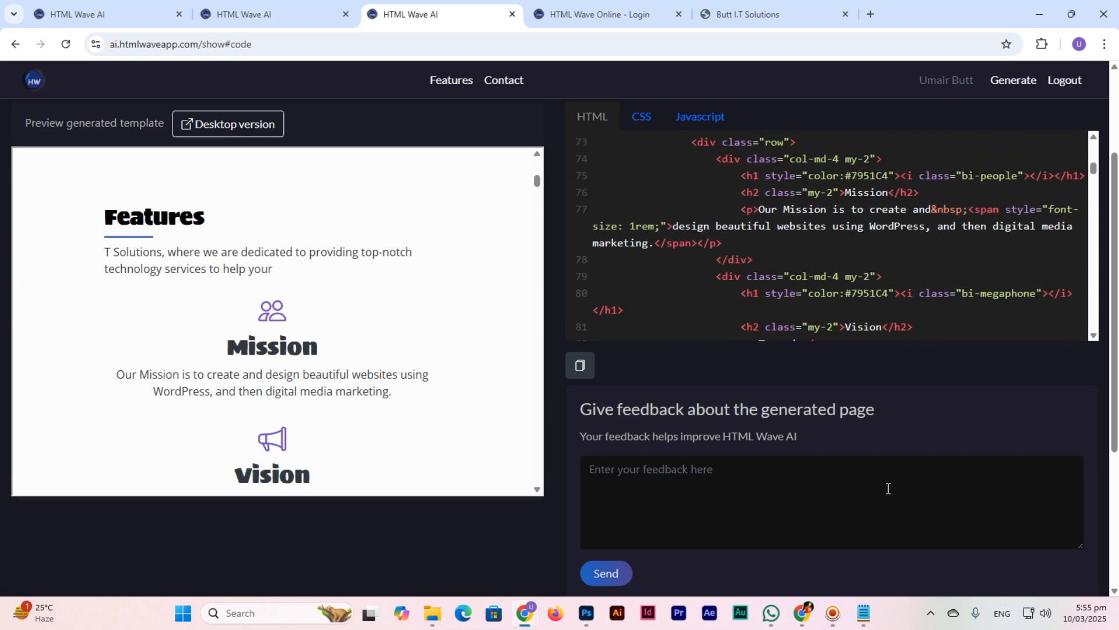
left_click(863, 613)
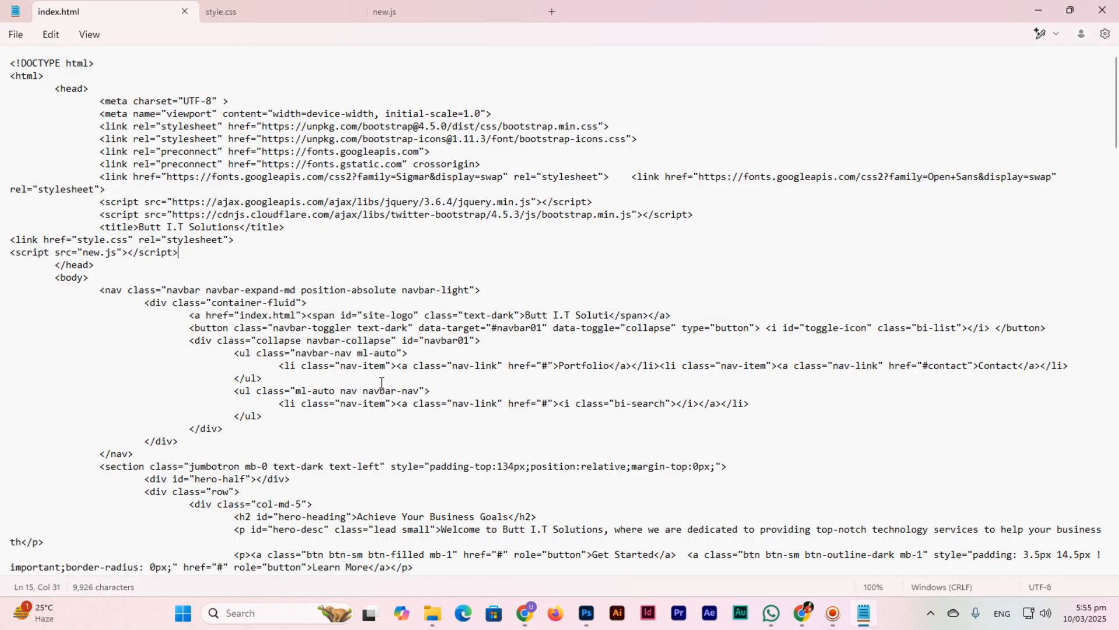
Step: Change 'Goals' to 'Plans in Minutes' in the index.html hero heading and save
scroll(379, 385, "down", 2)
scroll(384, 384, "down", 2)
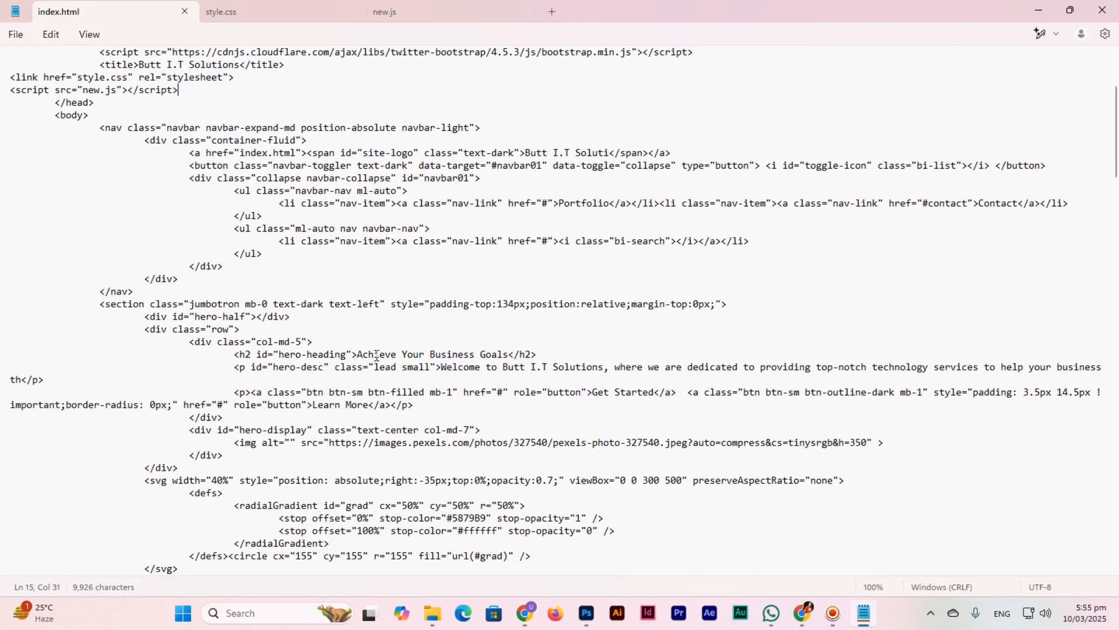
left_click_drag(357, 354, 480, 354)
left_click(509, 353)
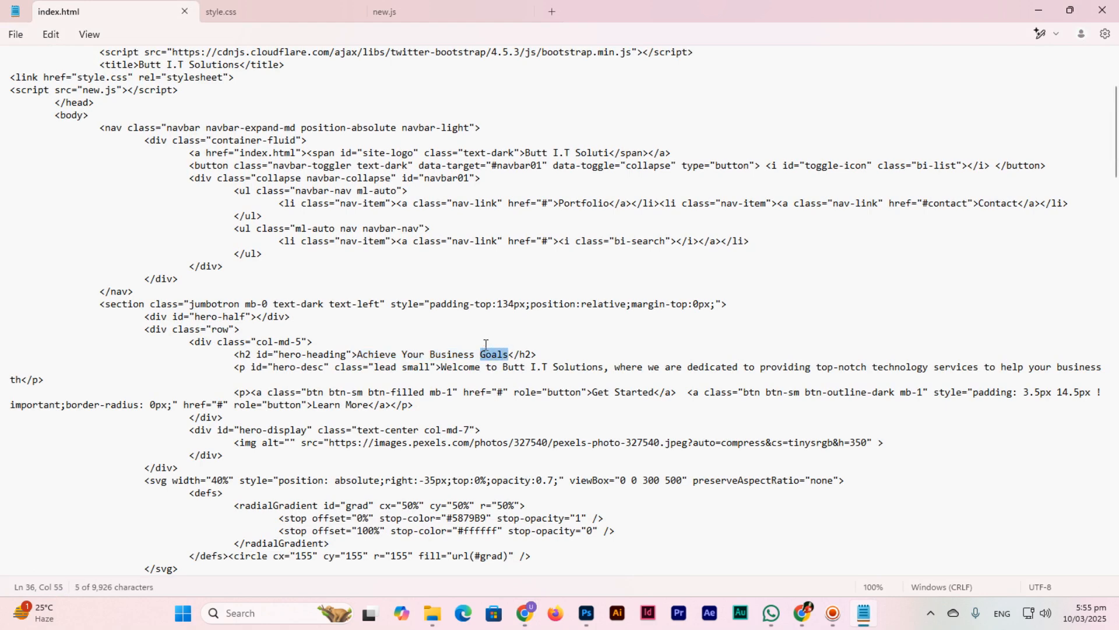
type("Plans in MInute")
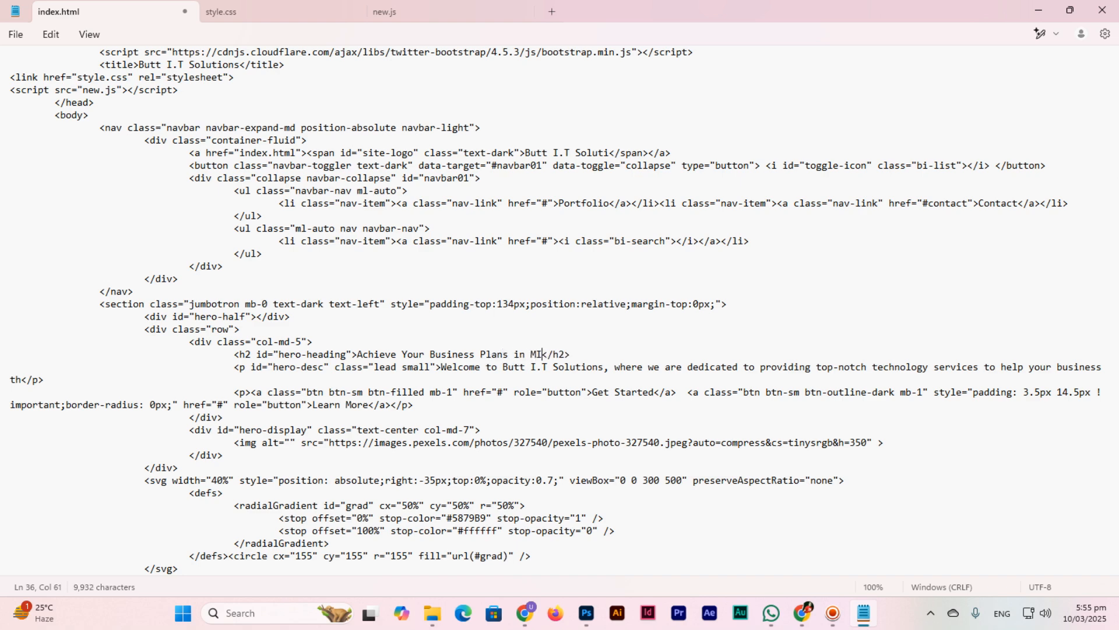
key("BackSpace")
key("BackSpace")
key("BackSpace")
key("BackSpace")
key("BackSpace")
type("inutes")
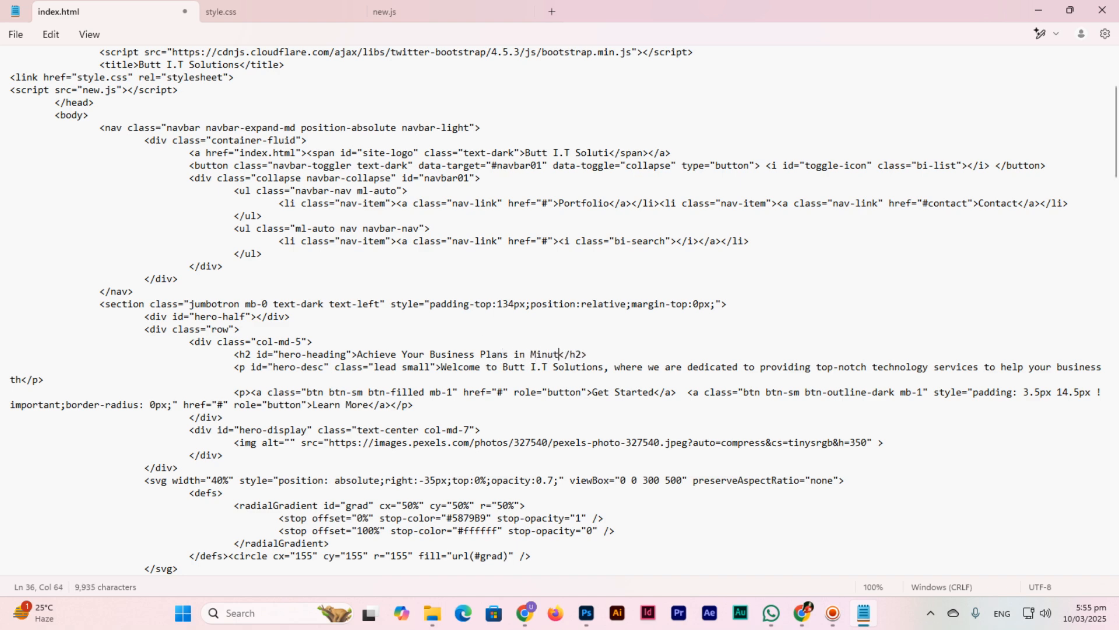
key("ctrl+s")
key("alt+Tab")
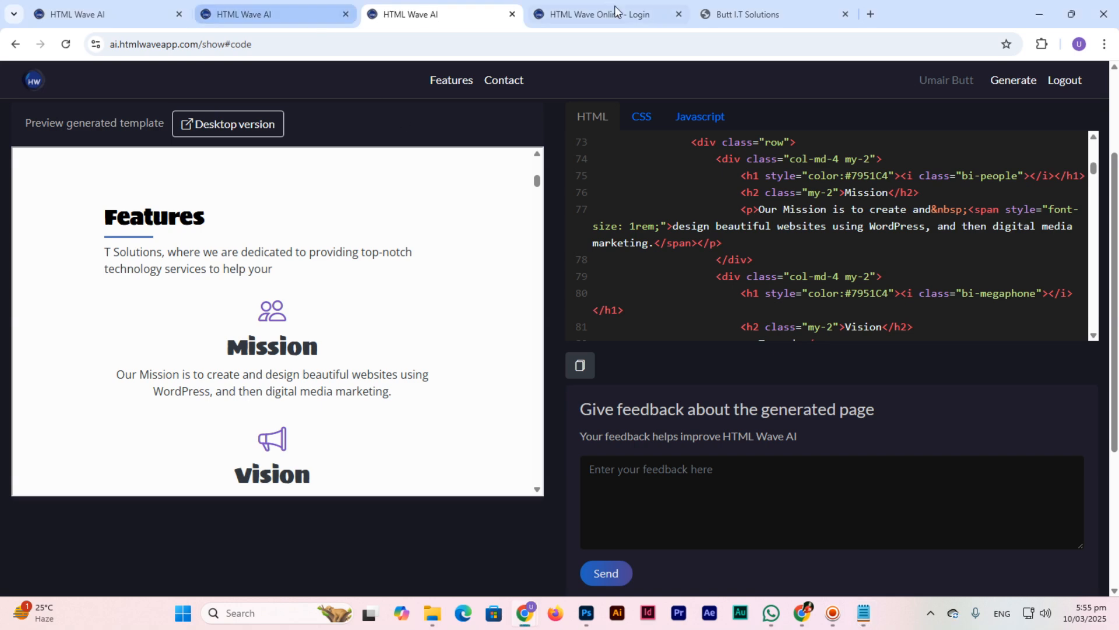
Step: Reload the local Butt I.T Solutions page to confirm the heading 'Achieve Your Business Plans in Minutes'
left_click(714, 1)
scroll(355, 348, "up", 10)
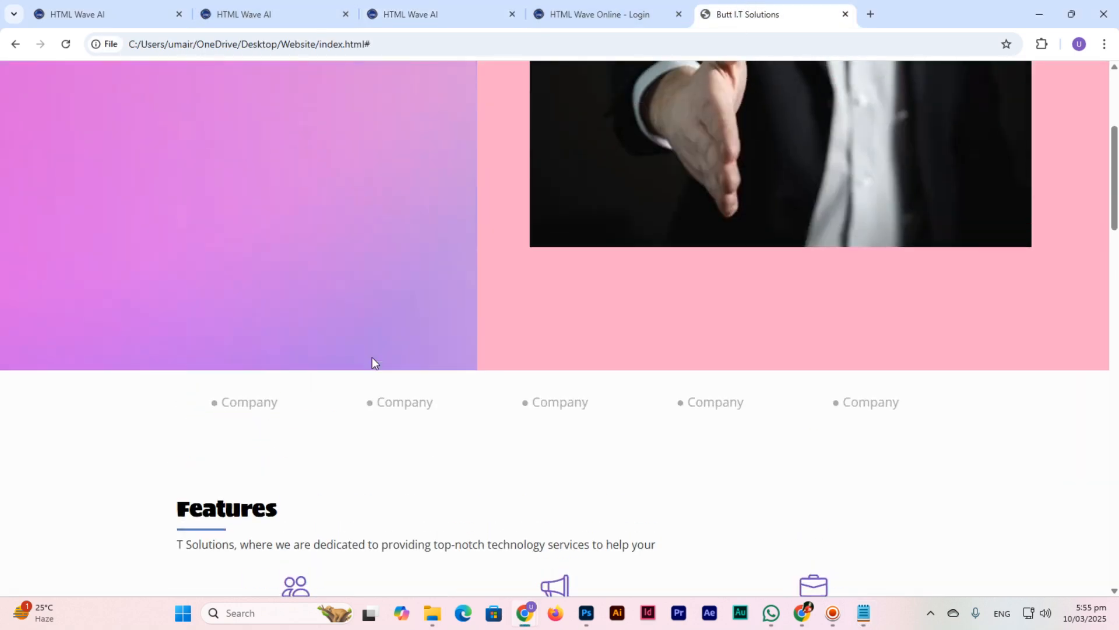
key("F5")
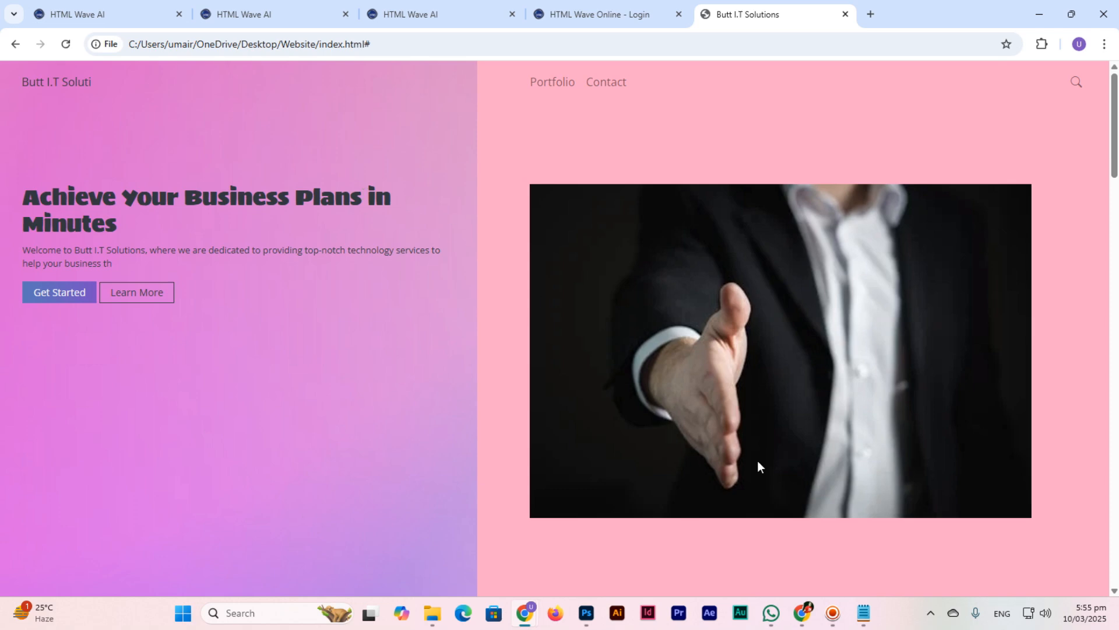
left_click(832, 613)
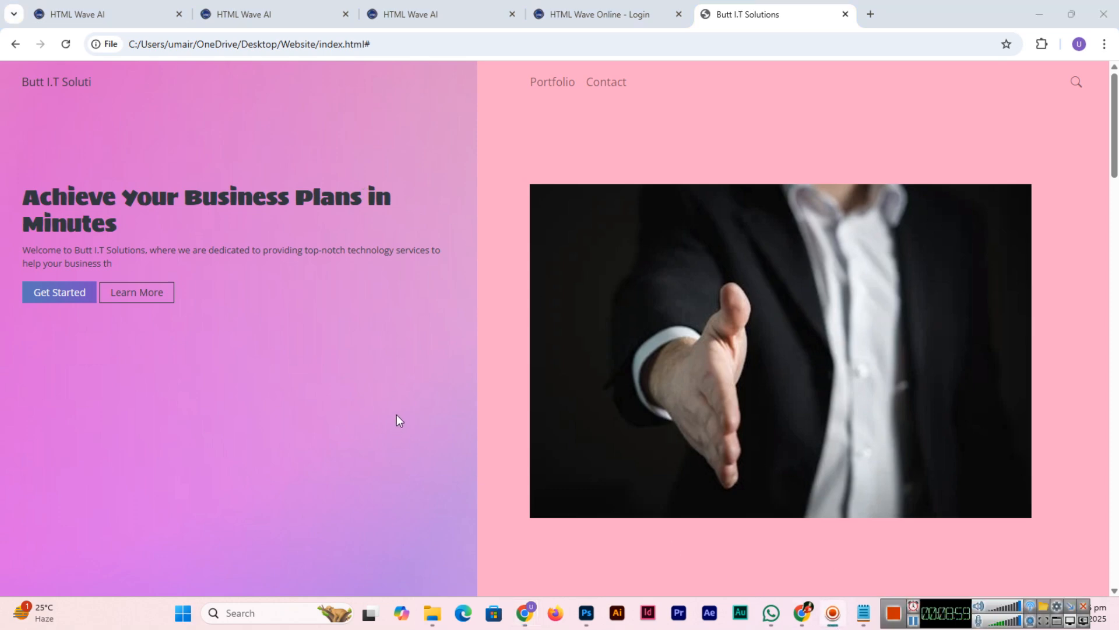
left_click(542, 10)
Step: Move through the HTML Wave AI template tabs to the first template's footer preview and JavaScript code
left_click(419, 11)
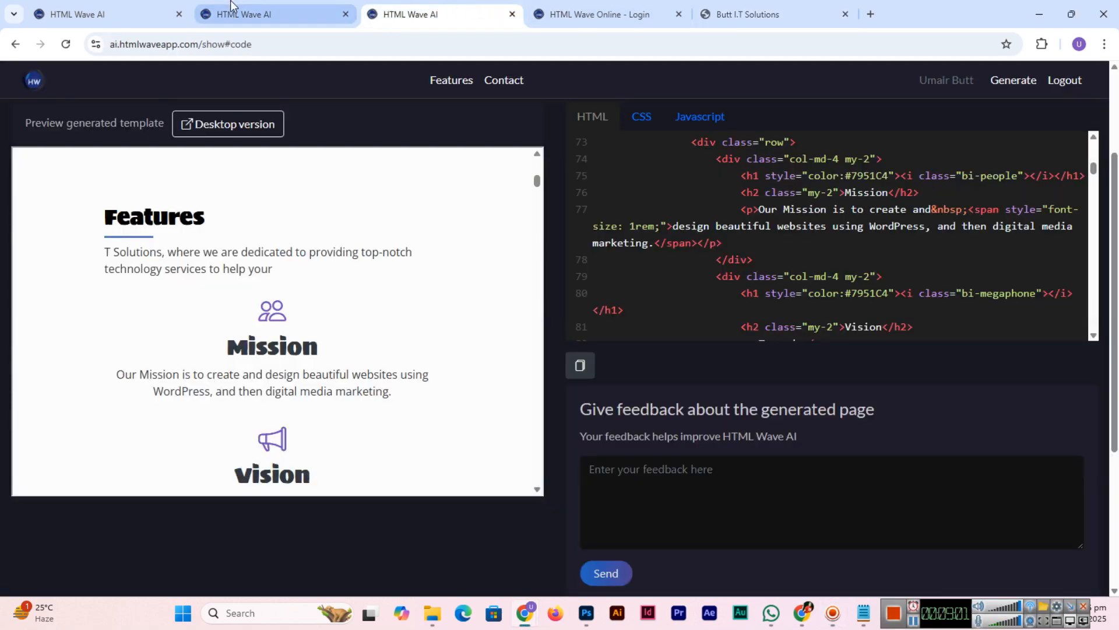
left_click(230, 6)
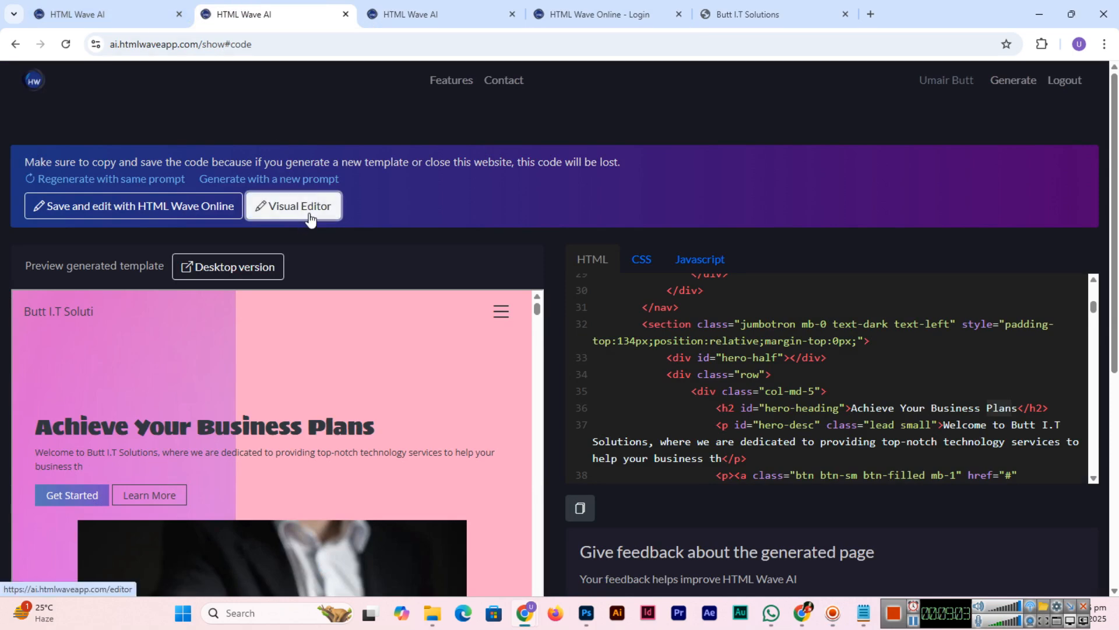
left_click(133, 9)
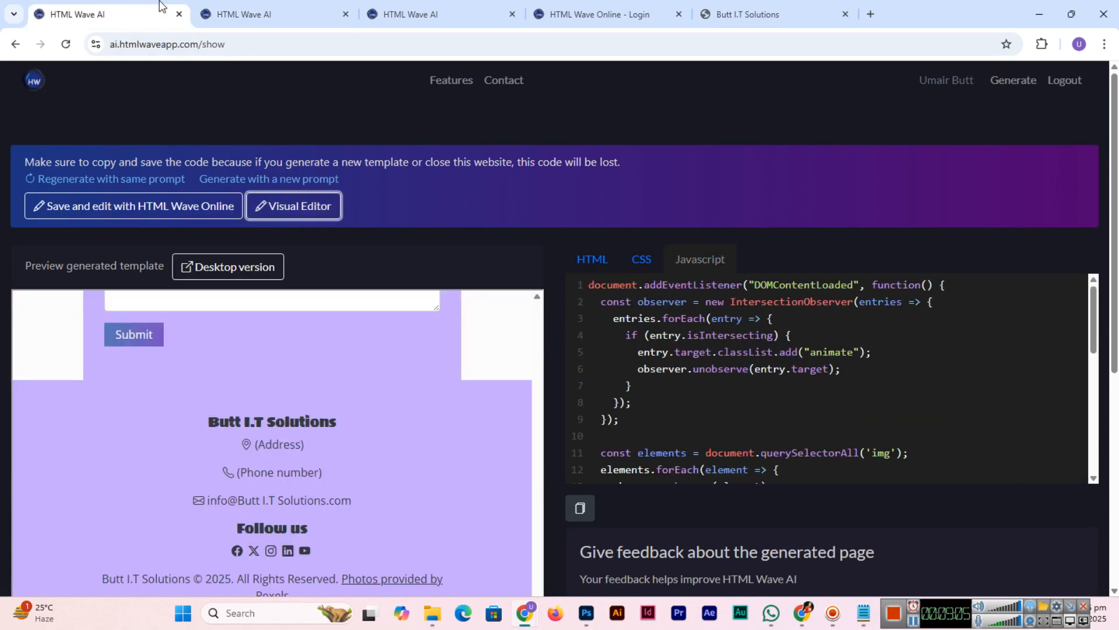